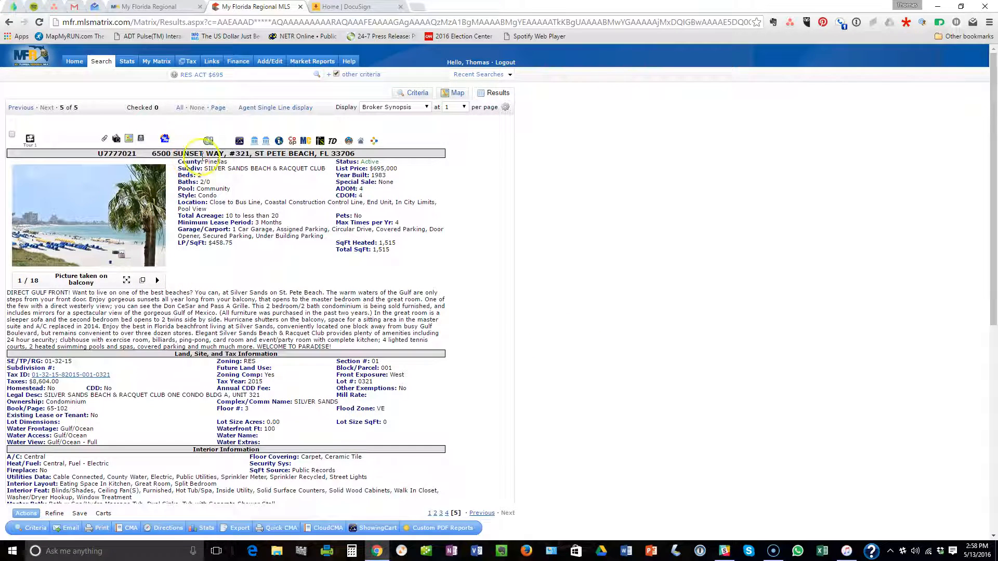
Download the Seller's Disclosure PDF from the listing's attached documents in Matrix.
{"action": "scroll", "coordinate": [259, 283], "scroll_direction": "down", "scroll_amount": 1}
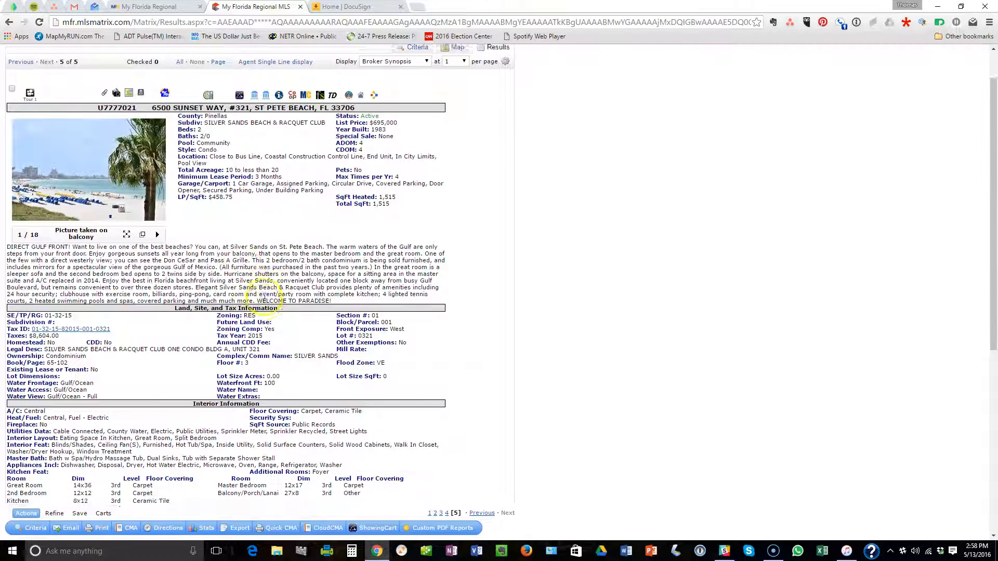
{"action": "scroll", "coordinate": [282, 246], "scroll_direction": "down", "scroll_amount": 6}
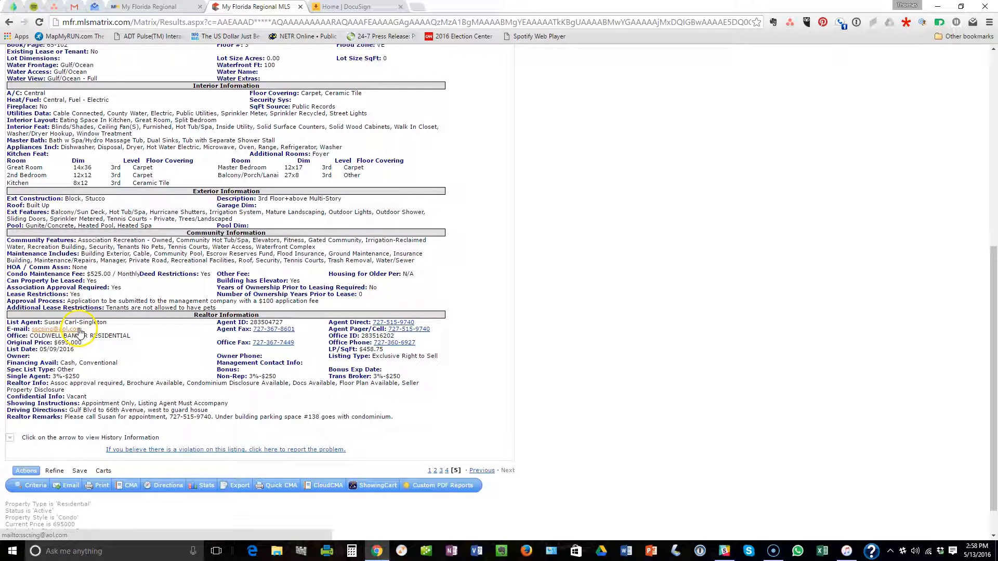
{"action": "scroll", "coordinate": [475, 300], "scroll_direction": "up", "scroll_amount": 1}
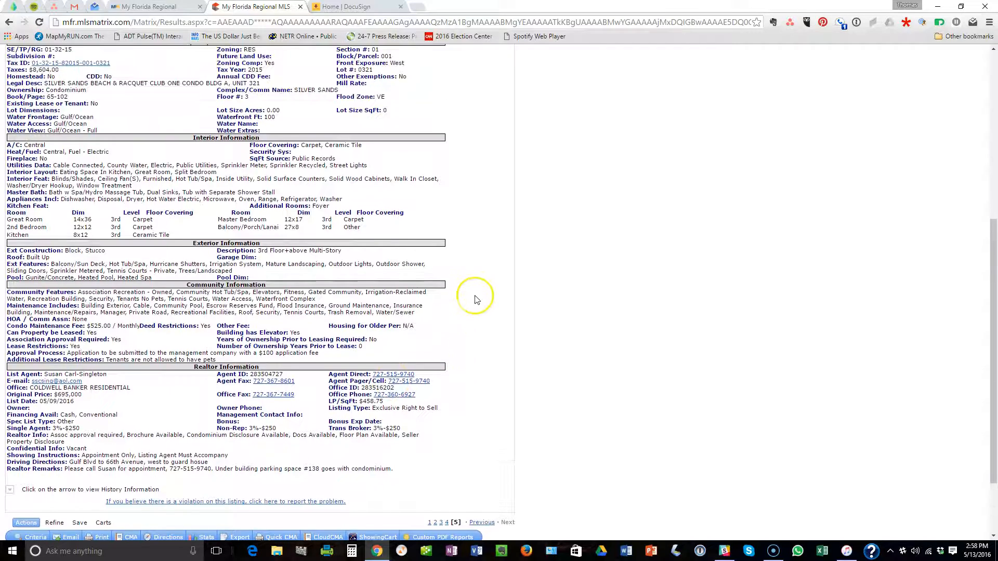
{"action": "scroll", "coordinate": [476, 299], "scroll_direction": "up", "scroll_amount": 4}
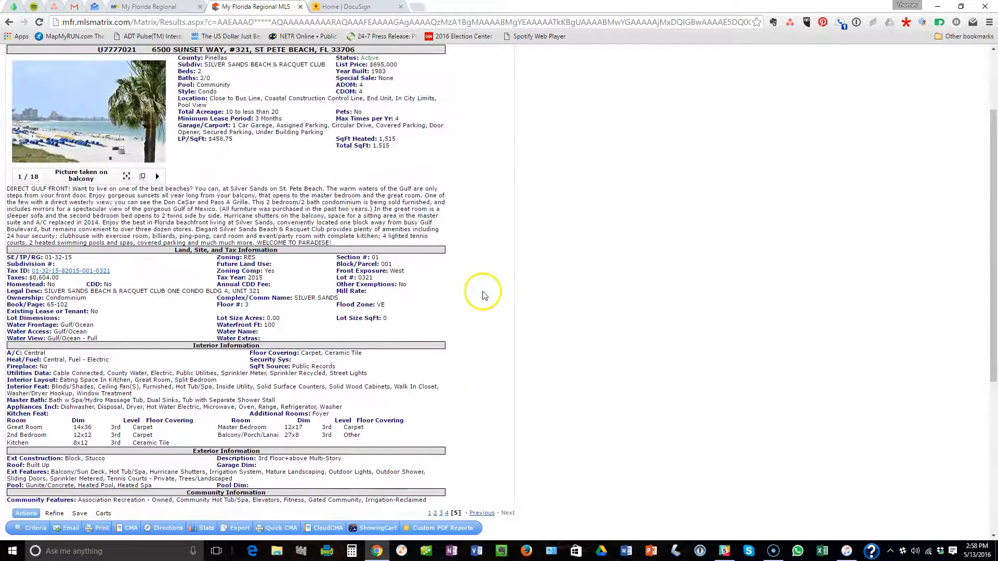
{"action": "scroll", "coordinate": [483, 295], "scroll_direction": "up", "scroll_amount": 2}
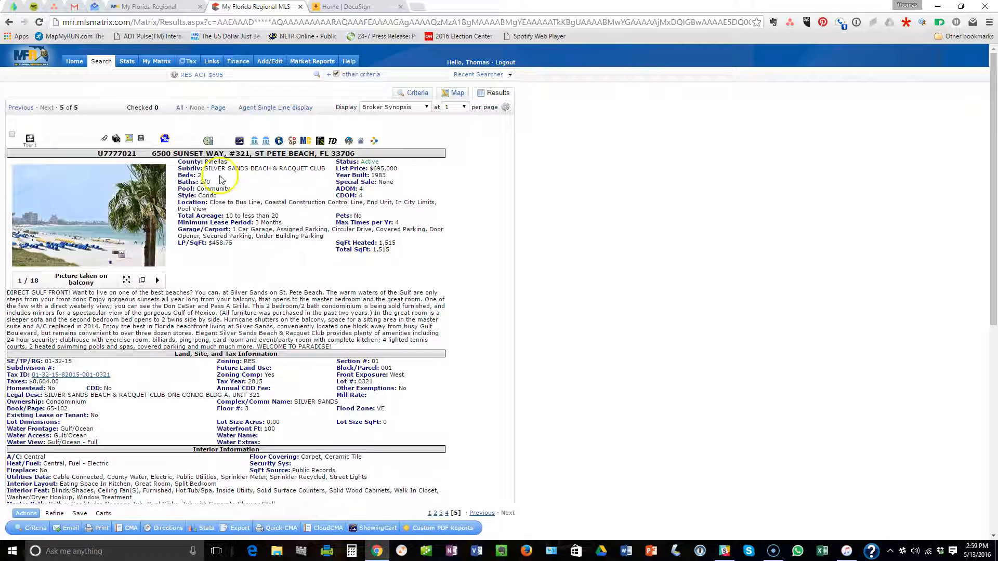
{"action": "left_click", "coordinate": [102, 141]}
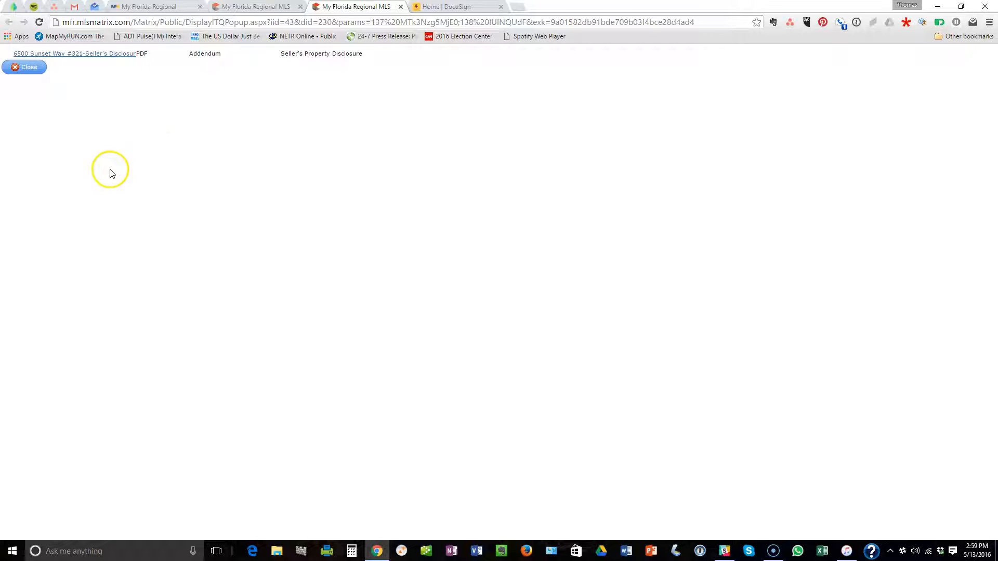
{"action": "left_click", "coordinate": [81, 55]}
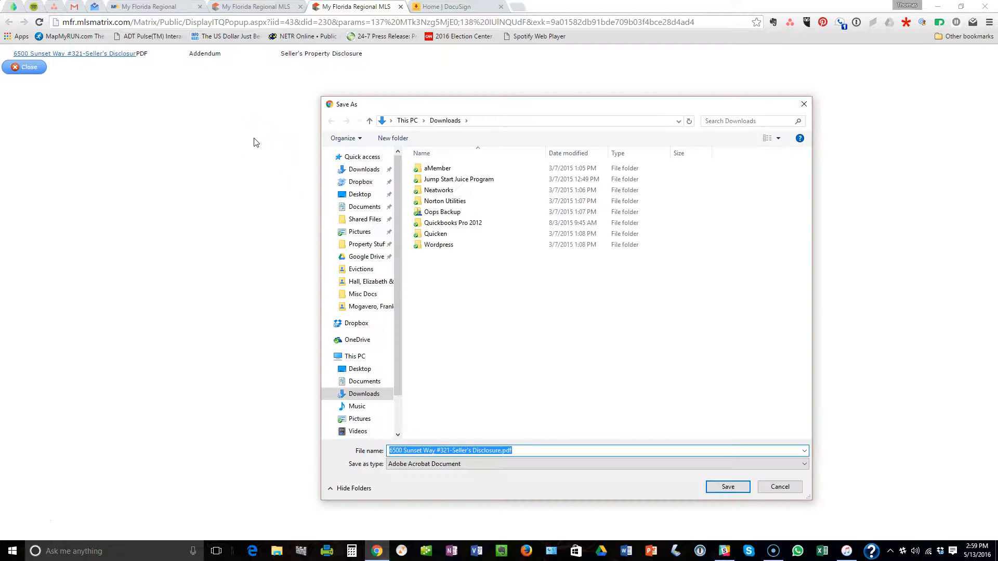
Save the disclosure PDF into a new Desktop folder named 'Sample Transaction'.
{"action": "left_click_drag", "start_coordinate": [518, 107], "coordinate": [502, 111]}
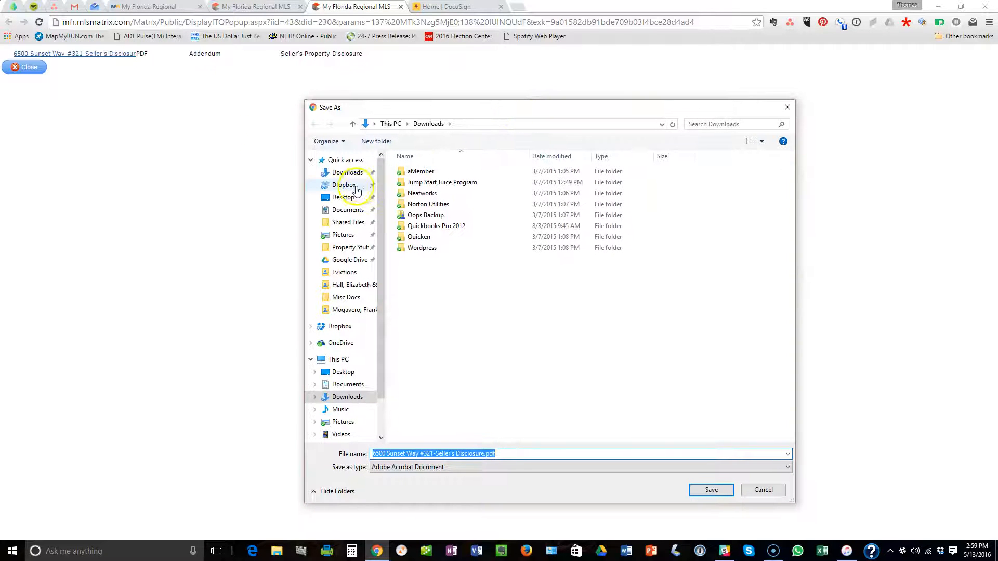
{"action": "left_click", "coordinate": [344, 197]}
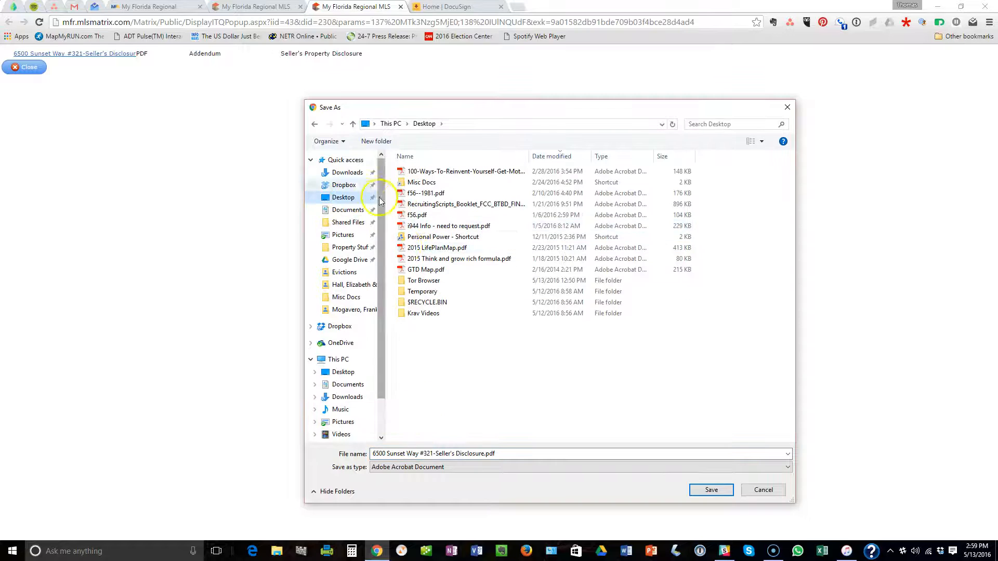
{"action": "left_click", "coordinate": [376, 141]}
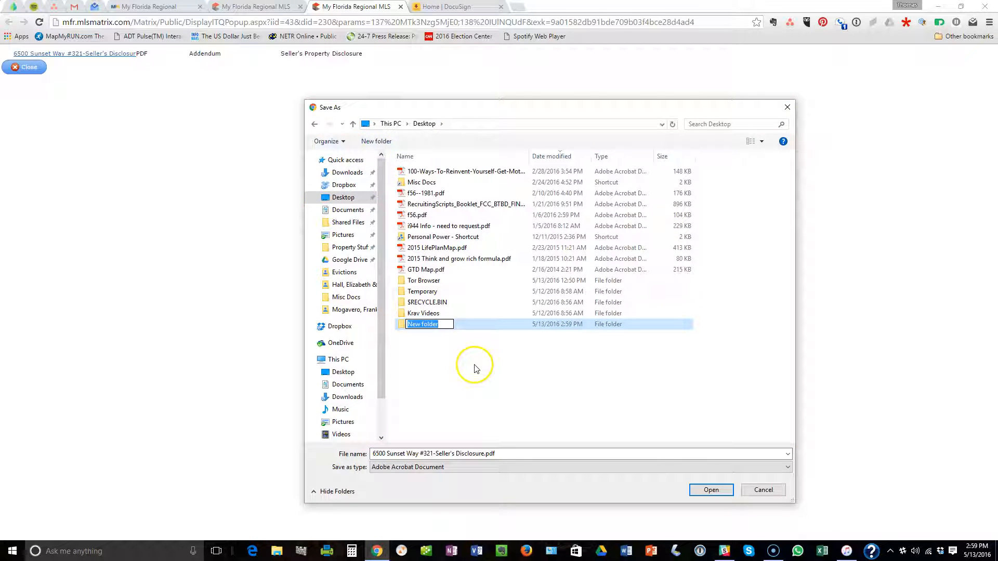
{"action": "type", "text": "Sampl"}
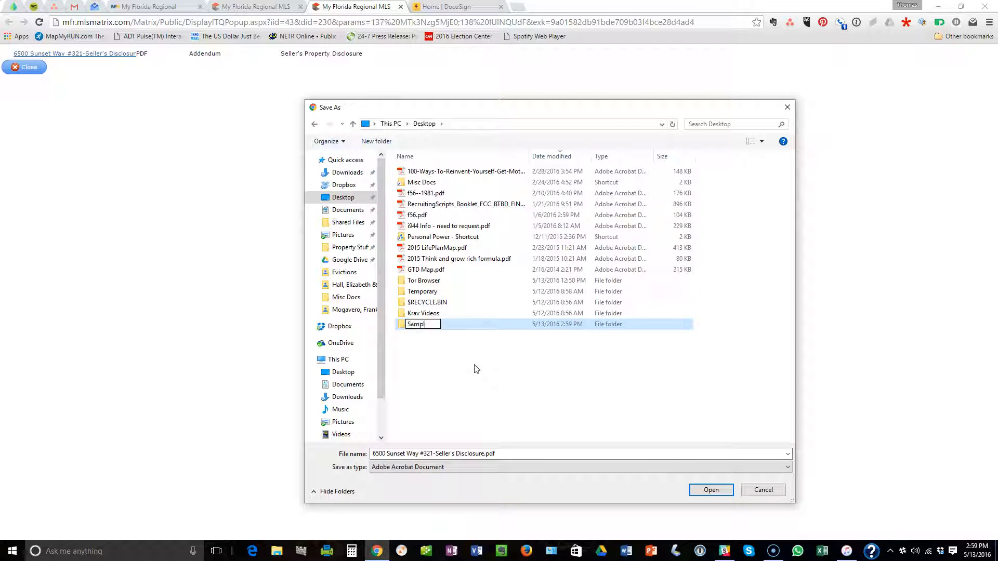
{"action": "type", "text": "e Transaction"}
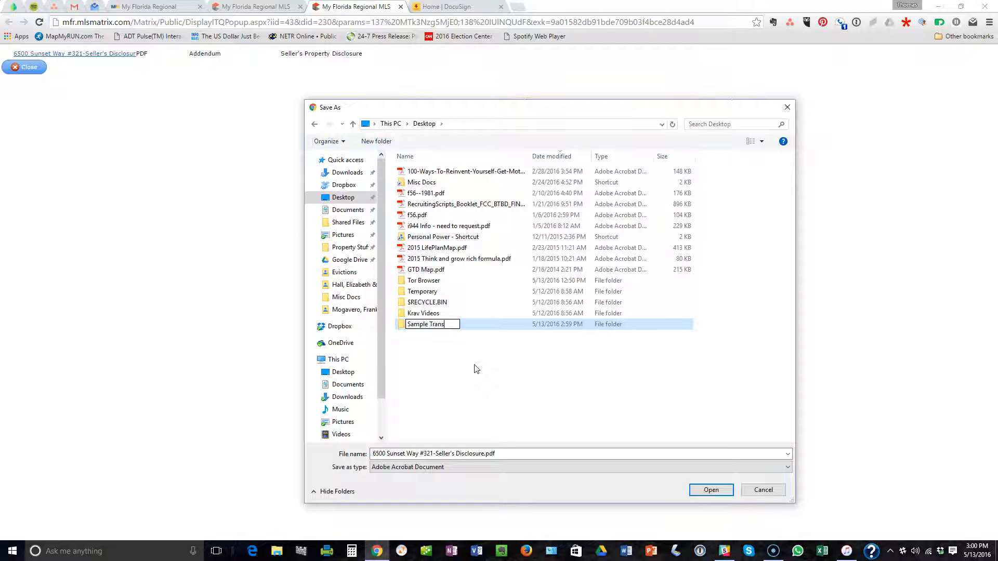
{"action": "left_click", "coordinate": [457, 374]}
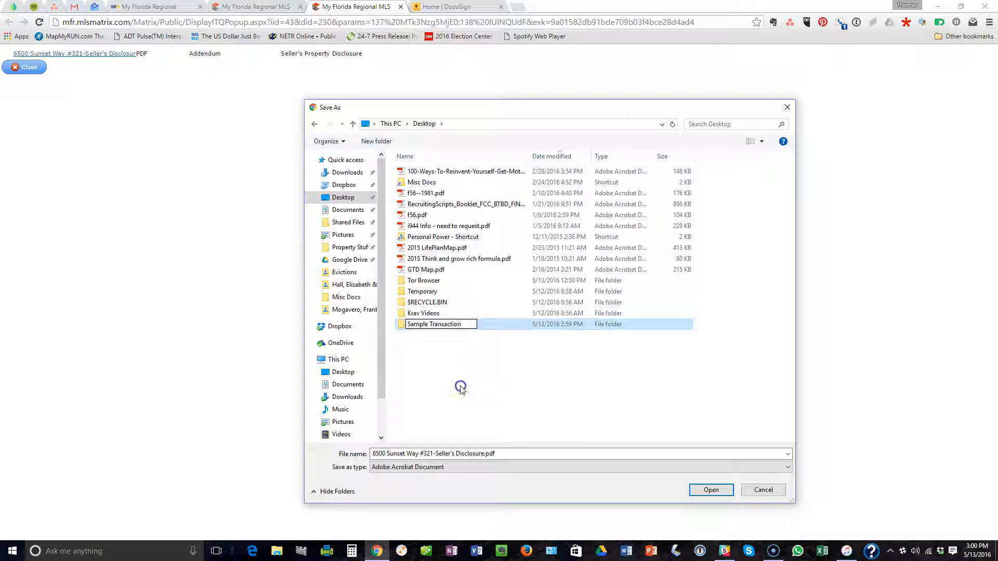
{"action": "left_click", "coordinate": [437, 326]}
{"action": "double_click", "coordinate": [436, 325]}
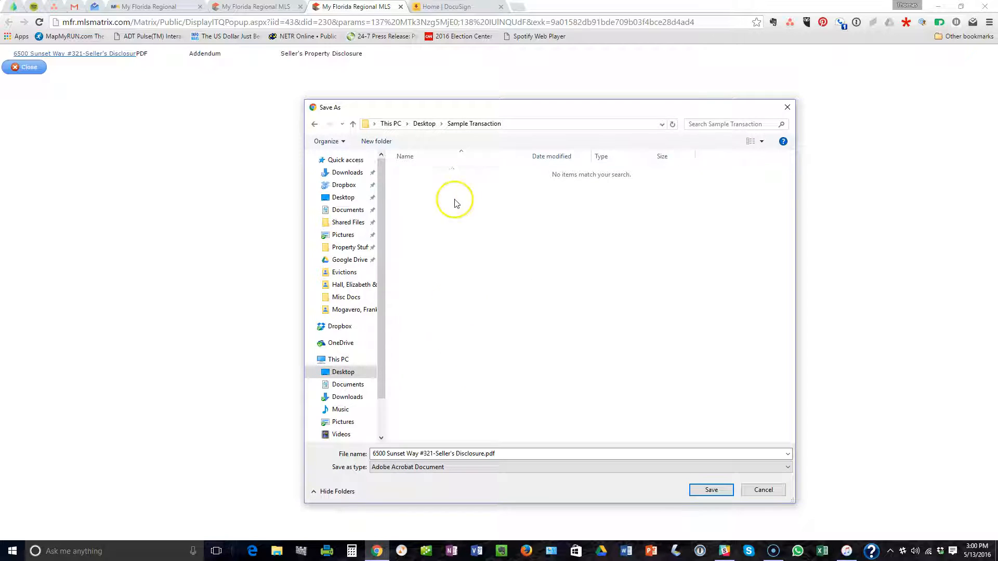
{"action": "left_click", "coordinate": [710, 489]}
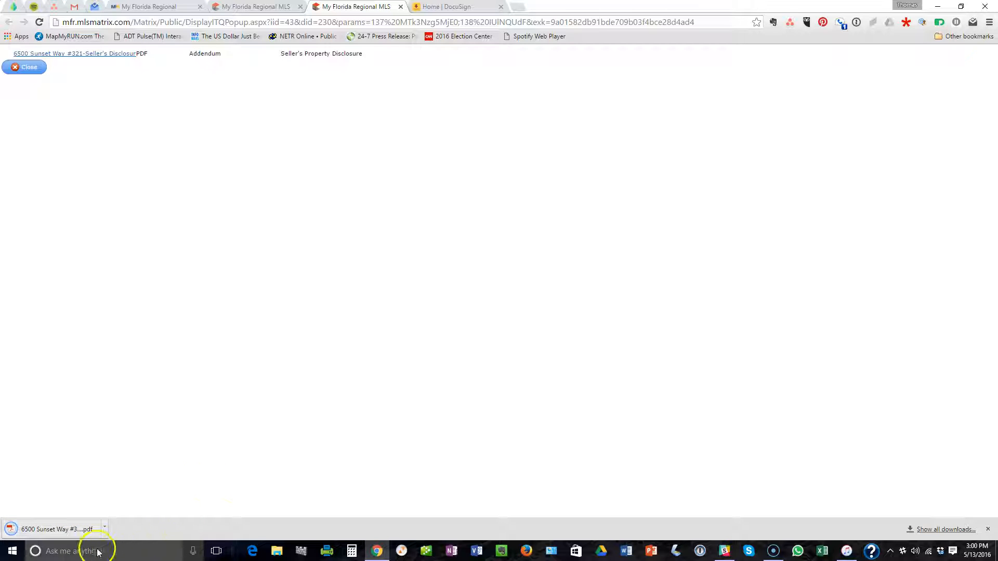
Open the downloaded Seller's Disclosure PDF, review all three pages, and detach it into its own window.
{"action": "left_click", "coordinate": [85, 533]}
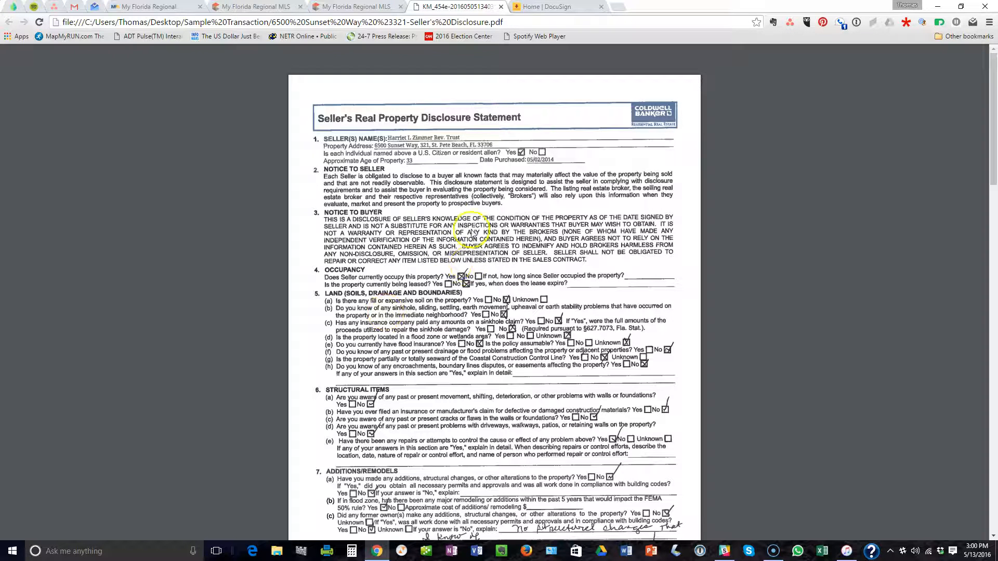
{"action": "scroll", "coordinate": [491, 260], "scroll_direction": "down", "scroll_amount": 3}
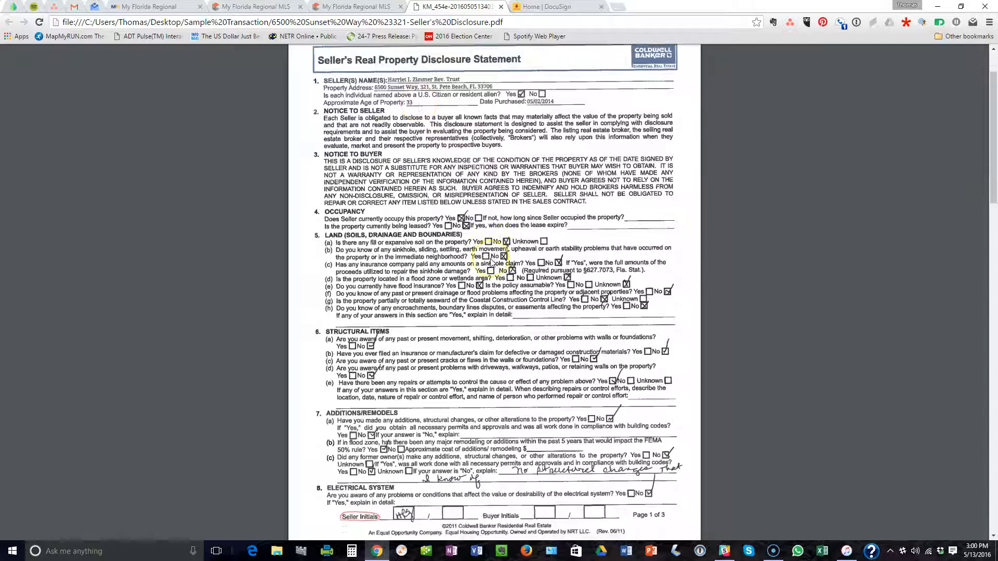
{"action": "scroll", "coordinate": [491, 262], "scroll_direction": "down", "scroll_amount": 3}
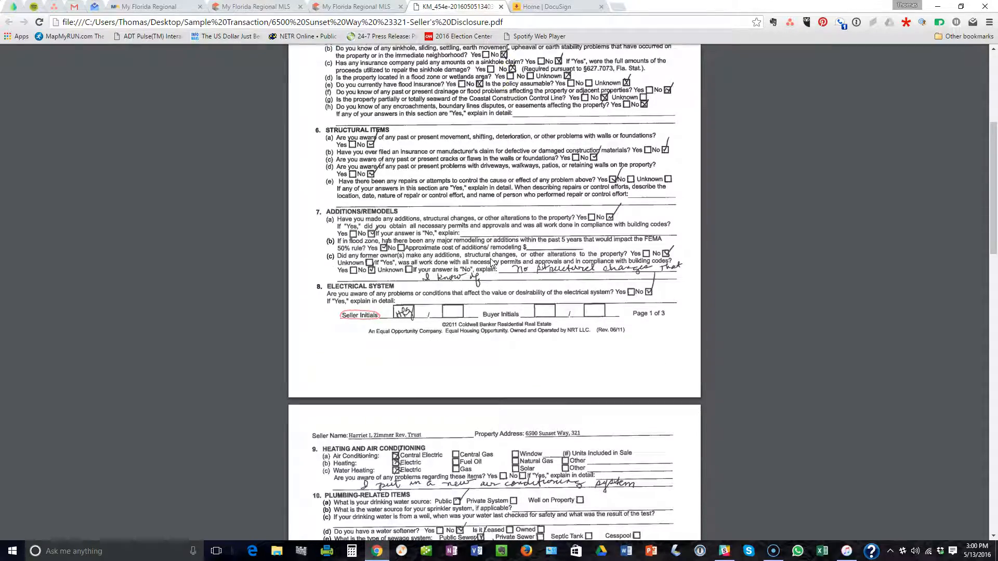
{"action": "scroll", "coordinate": [473, 259], "scroll_direction": "down", "scroll_amount": 7}
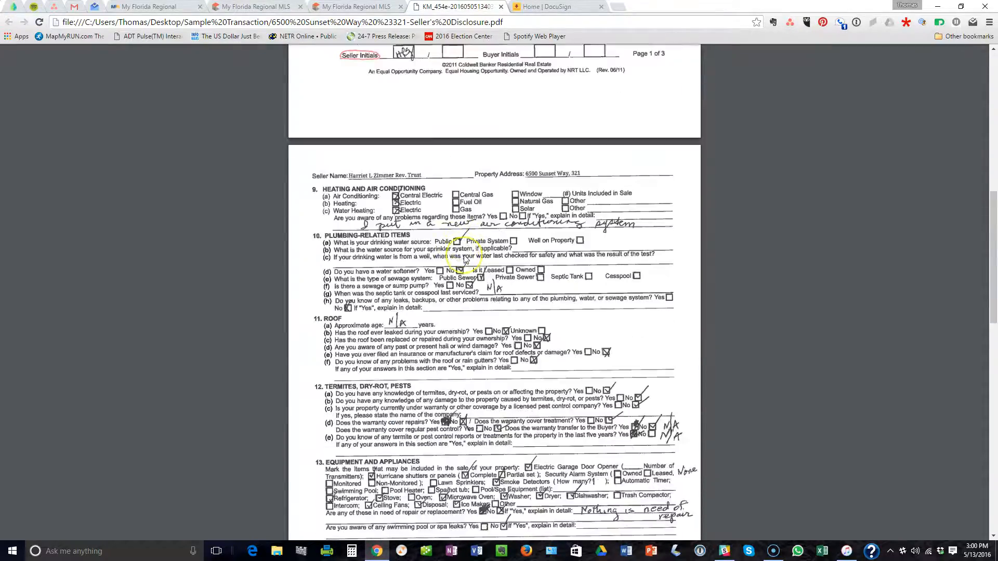
{"action": "scroll", "coordinate": [466, 259], "scroll_direction": "down", "scroll_amount": 2}
{"action": "scroll", "coordinate": [466, 259], "scroll_direction": "down", "scroll_amount": 8}
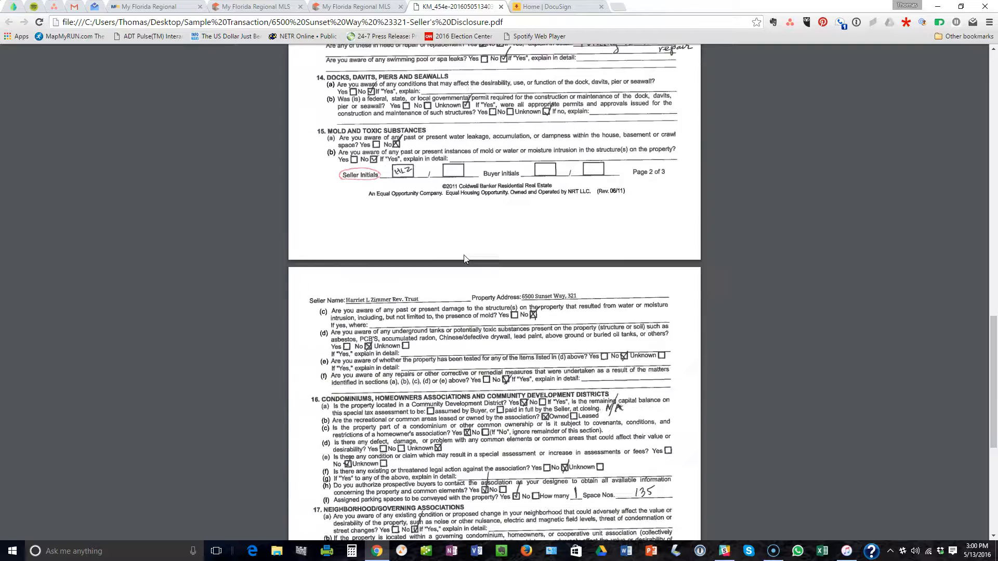
{"action": "scroll", "coordinate": [465, 262], "scroll_direction": "down", "scroll_amount": 1}
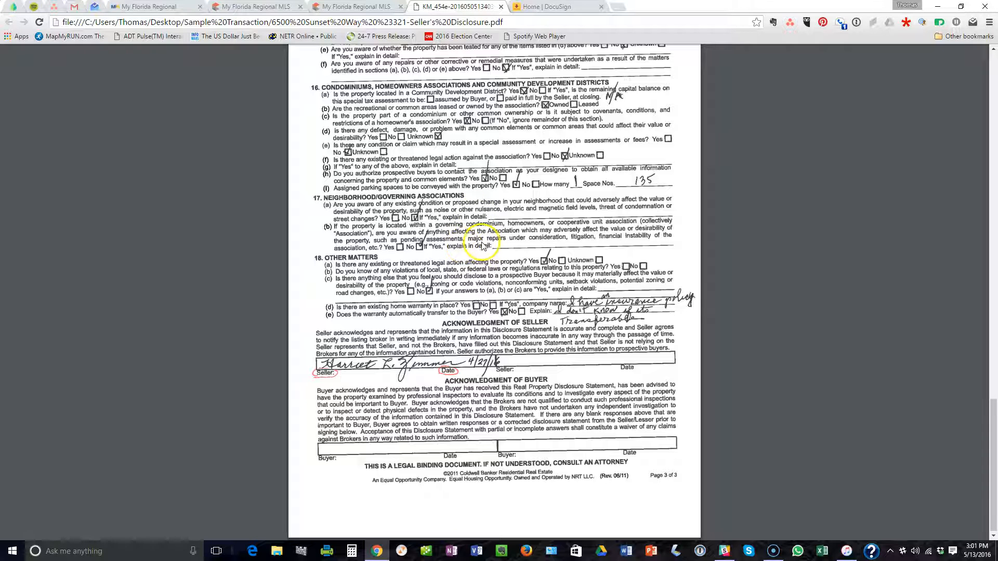
{"action": "scroll", "coordinate": [480, 246], "scroll_direction": "up", "scroll_amount": 2}
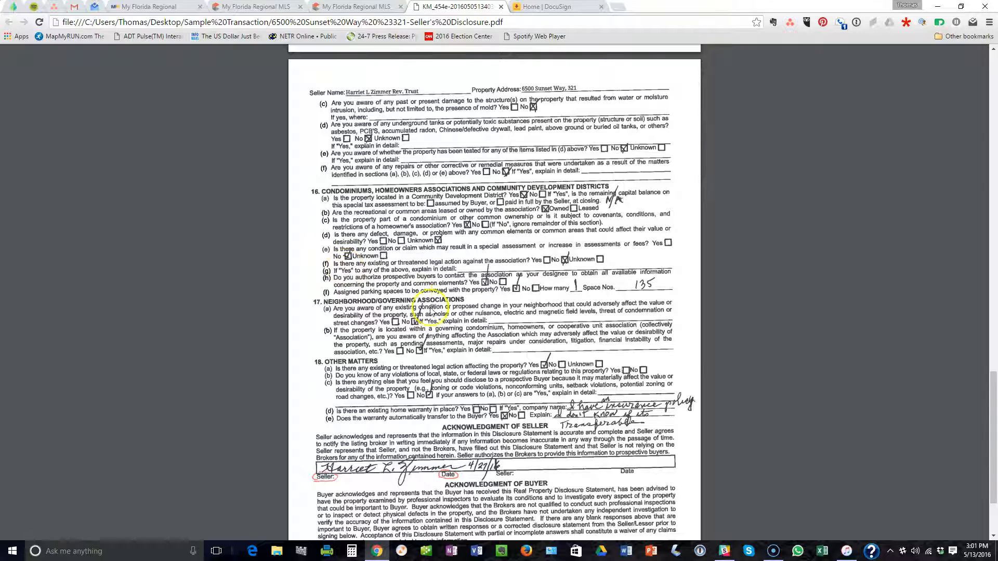
{"action": "scroll", "coordinate": [450, 278], "scroll_direction": "down", "scroll_amount": 1}
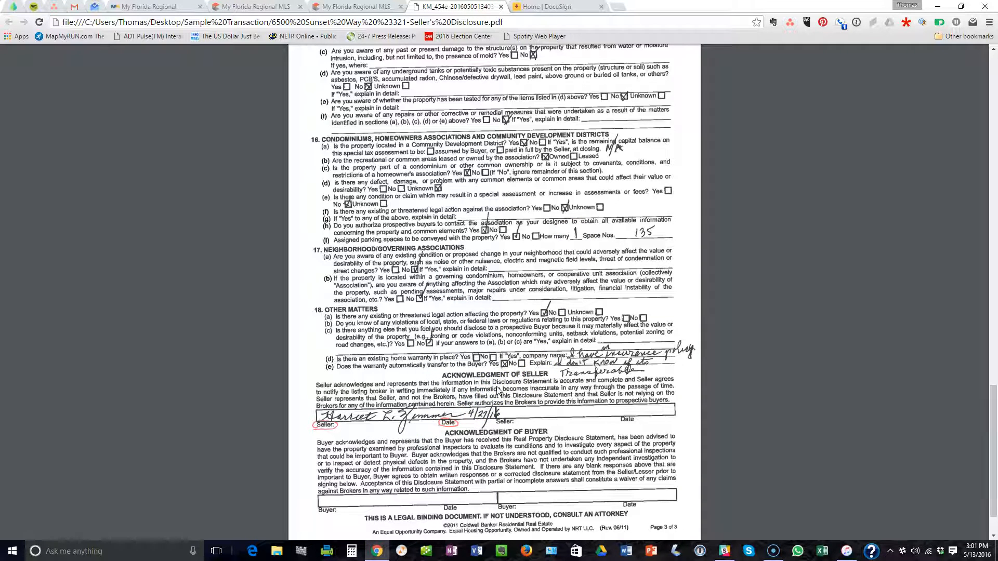
{"action": "scroll", "coordinate": [497, 390], "scroll_direction": "down", "scroll_amount": 1}
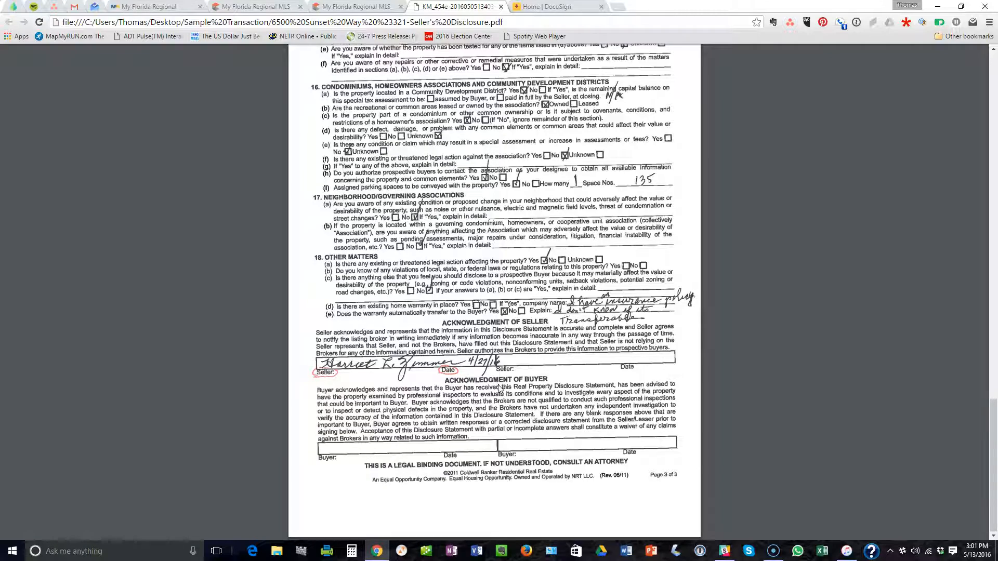
{"action": "scroll", "coordinate": [492, 321], "scroll_direction": "up", "scroll_amount": 2}
{"action": "scroll", "coordinate": [493, 321], "scroll_direction": "up", "scroll_amount": 2}
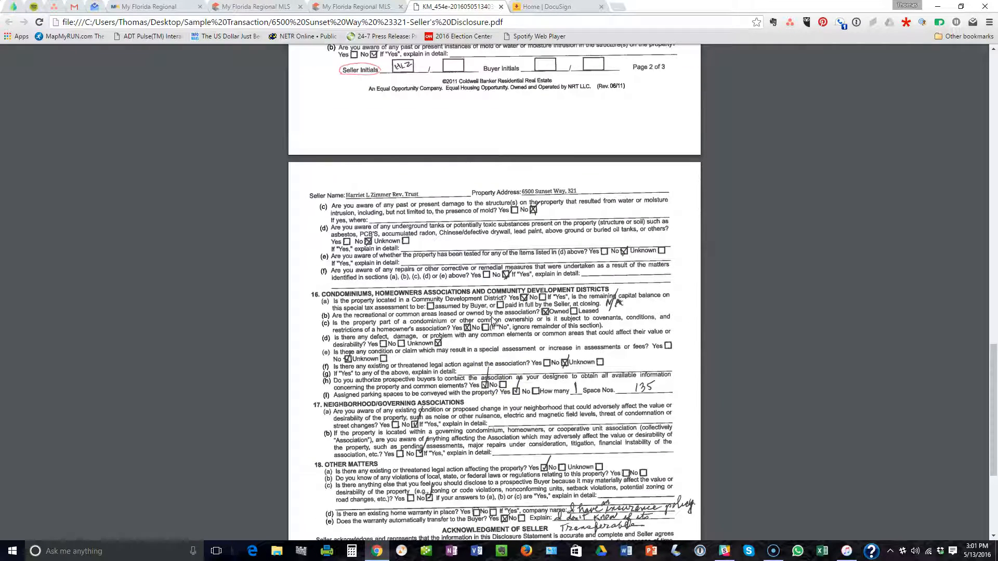
{"action": "scroll", "coordinate": [493, 321], "scroll_direction": "up", "scroll_amount": 9}
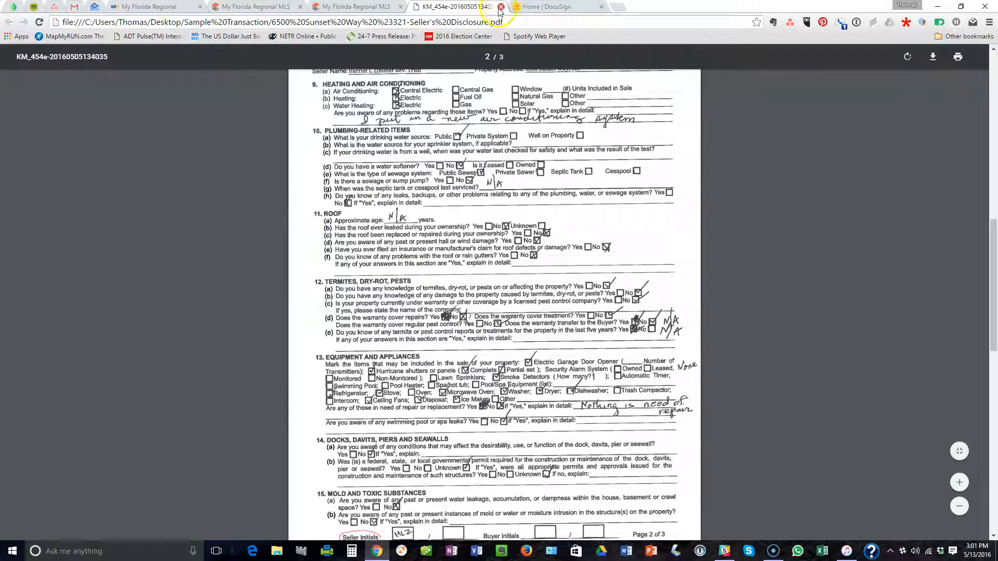
{"action": "left_click_drag", "start_coordinate": [470, 7], "coordinate": [997, 37]}
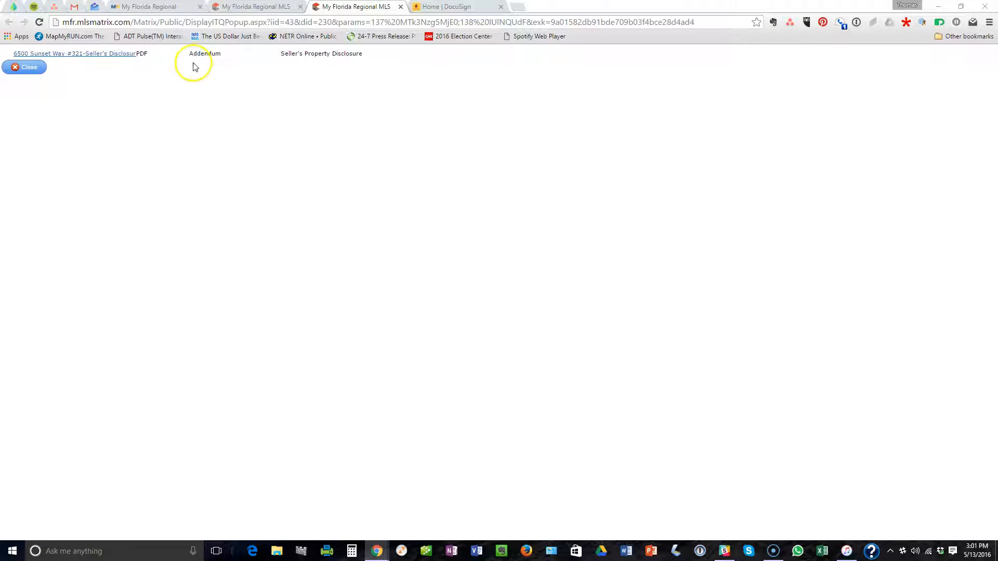
{"action": "left_click", "coordinate": [400, 7]}
{"action": "left_click", "coordinate": [260, 7]}
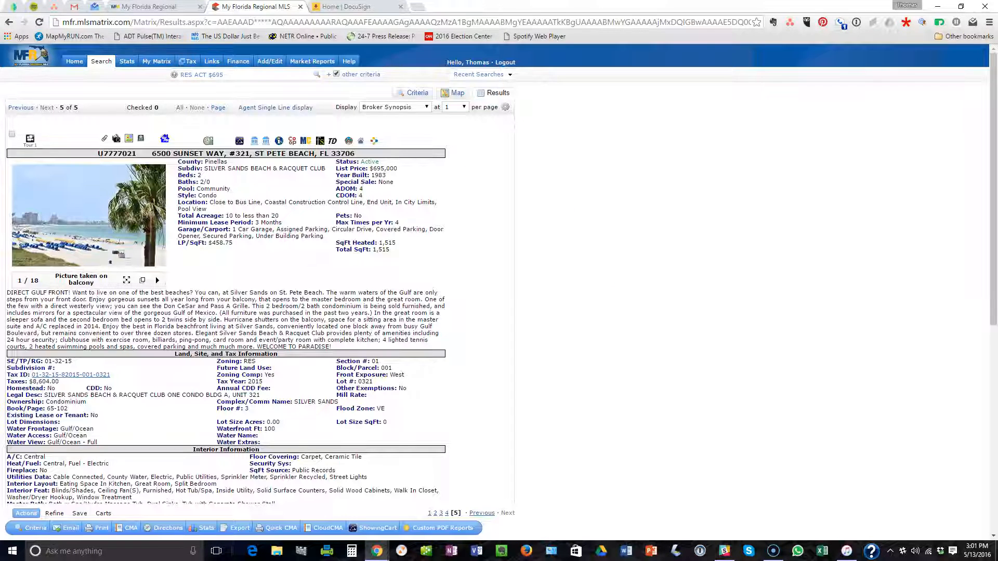
{"action": "scroll", "coordinate": [322, 304], "scroll_direction": "down", "scroll_amount": 3}
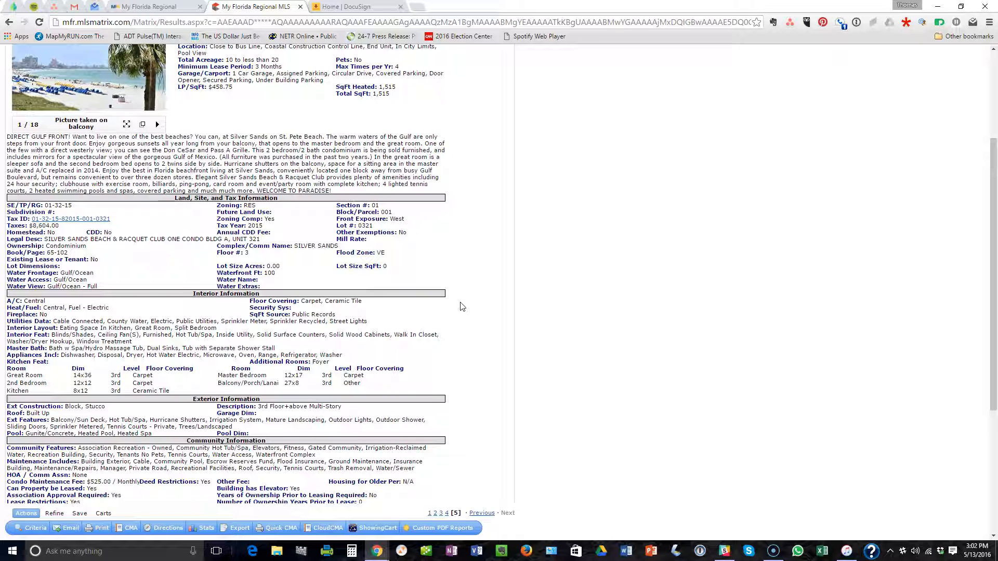
{"action": "scroll", "coordinate": [462, 306], "scroll_direction": "down", "scroll_amount": 1}
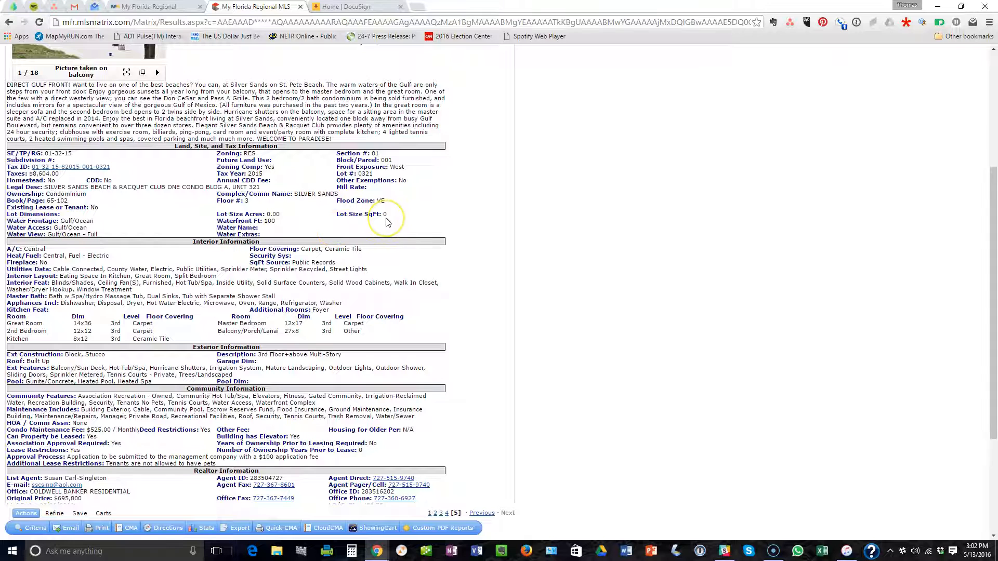
{"action": "scroll", "coordinate": [387, 222], "scroll_direction": "down", "scroll_amount": 1}
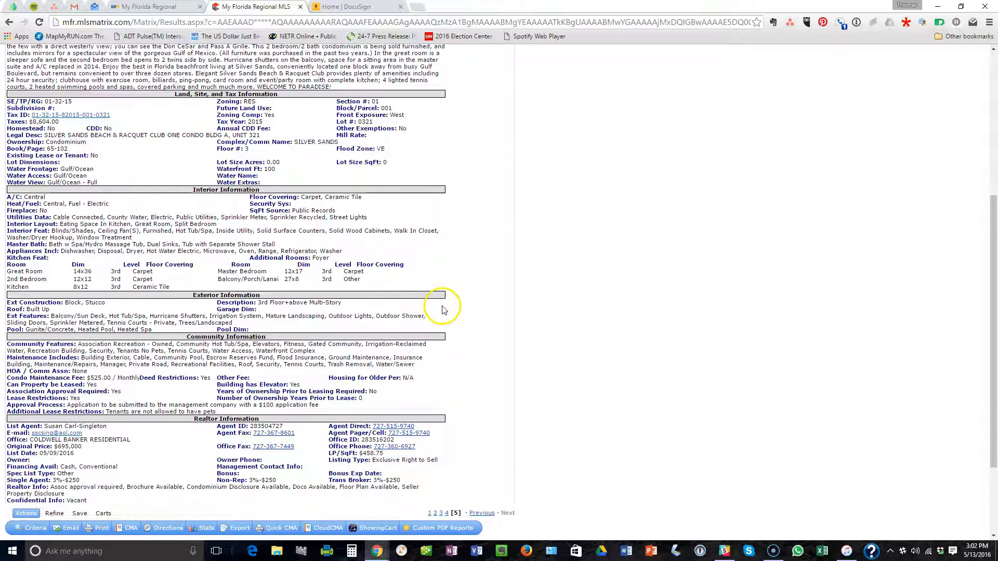
{"action": "scroll", "coordinate": [440, 309], "scroll_direction": "down", "scroll_amount": 1}
{"action": "scroll", "coordinate": [442, 311], "scroll_direction": "down", "scroll_amount": 2}
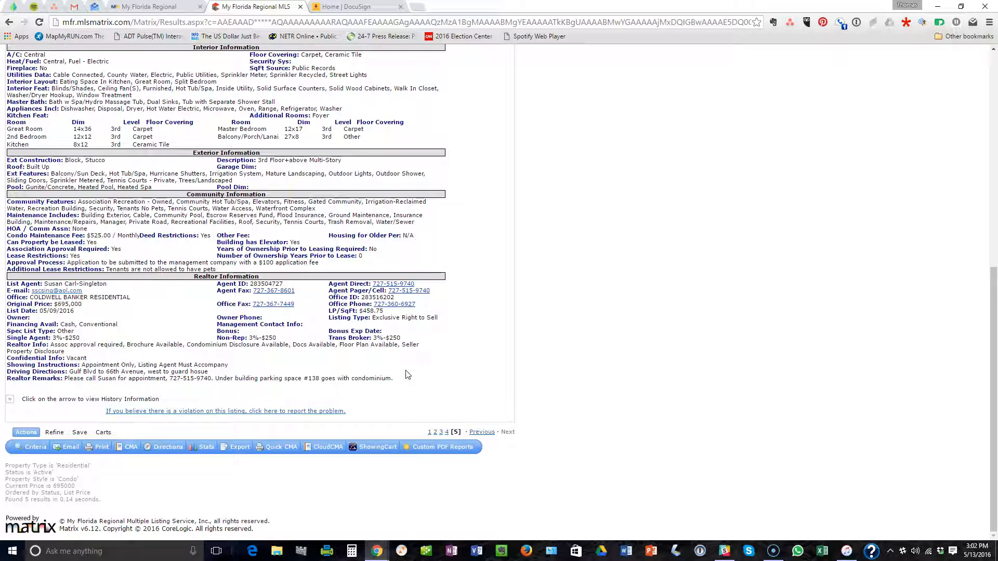
{"action": "left_click_drag", "start_coordinate": [111, 236], "coordinate": [97, 235]}
{"action": "left_click_drag", "start_coordinate": [219, 379], "coordinate": [314, 380]}
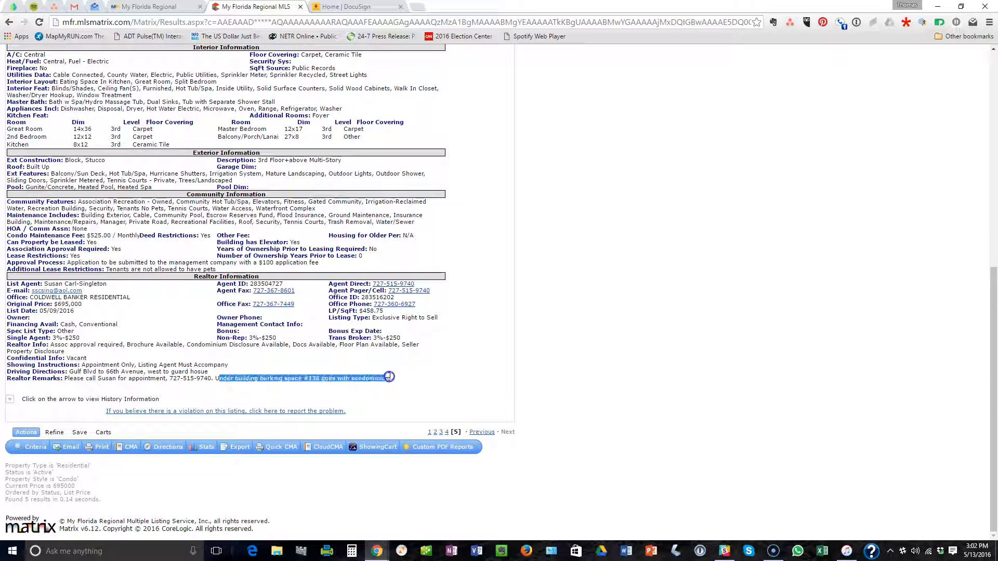
{"action": "left_click", "coordinate": [332, 380]}
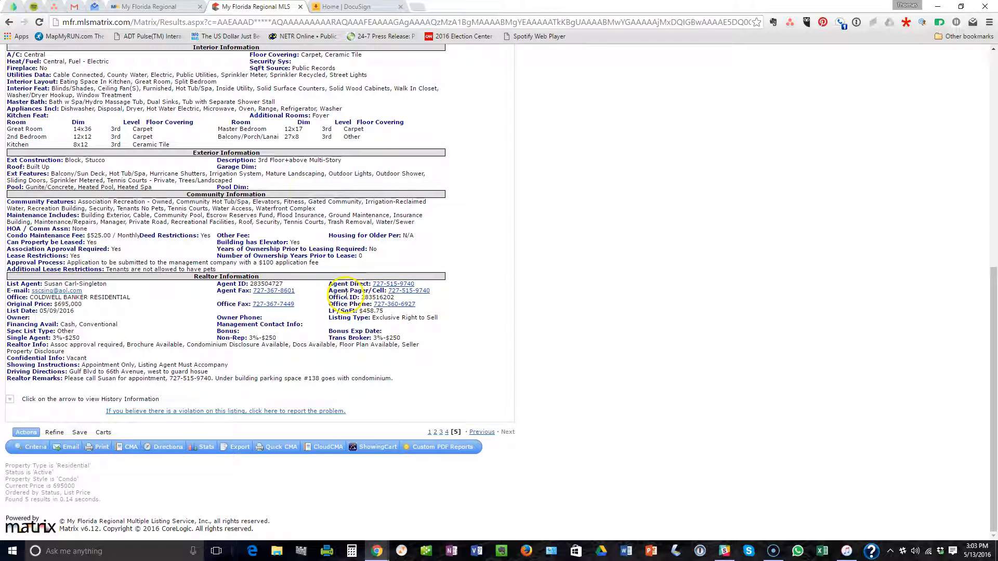
{"action": "scroll", "coordinate": [444, 128], "scroll_direction": "up", "scroll_amount": 5}
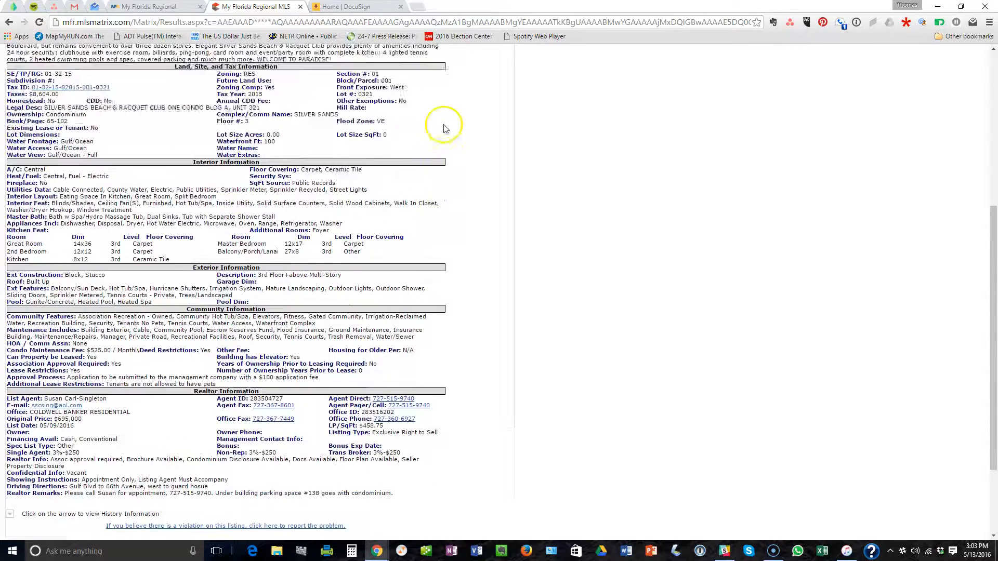
{"action": "scroll", "coordinate": [443, 128], "scroll_direction": "up", "scroll_amount": 3}
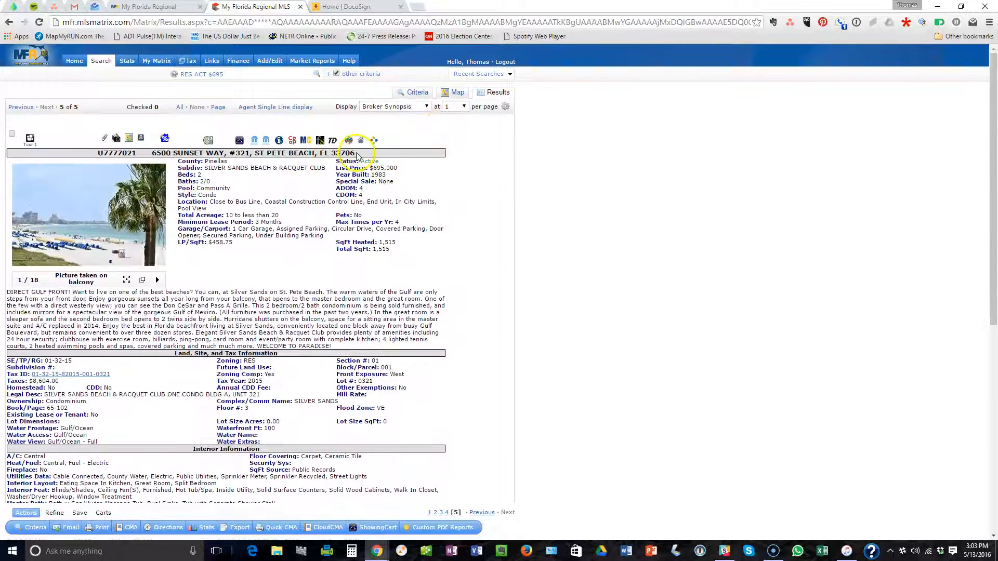
Import MLS listing U7777021 into Form Simplicity, dismiss the HTML5 forms notice, and reach the common fields.
{"action": "left_click", "coordinate": [319, 141]}
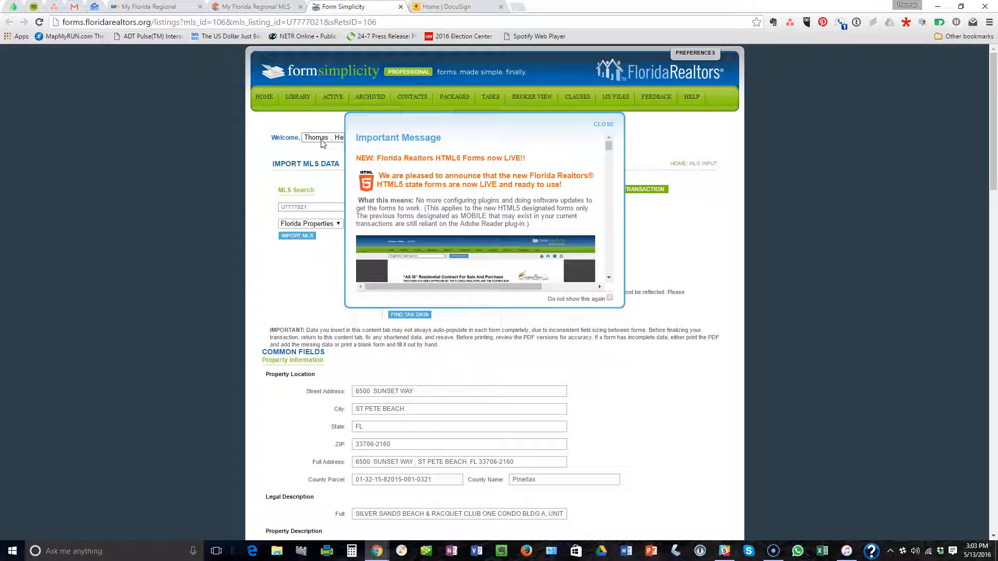
{"action": "left_click", "coordinate": [605, 126]}
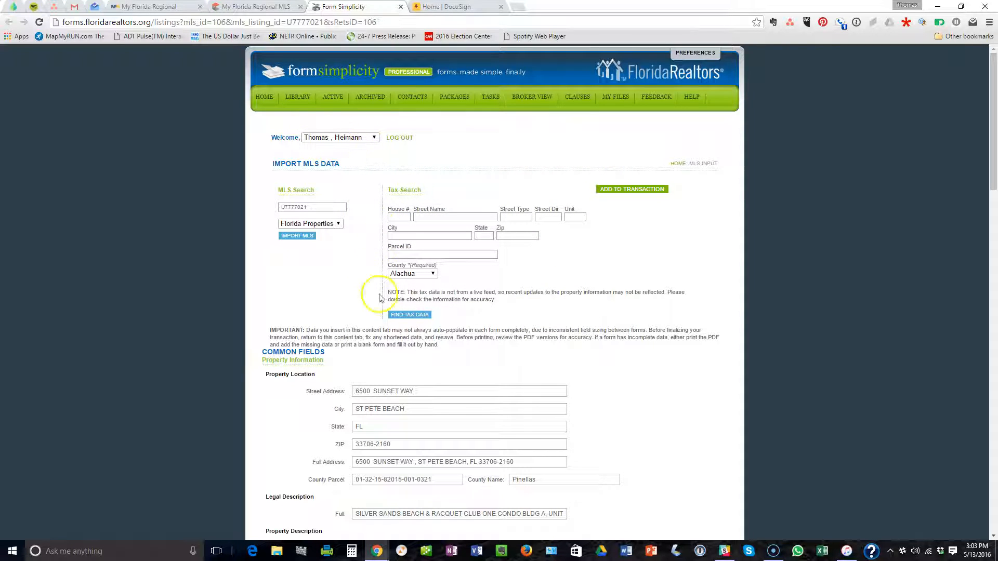
{"action": "scroll", "coordinate": [364, 203], "scroll_direction": "down", "scroll_amount": 1}
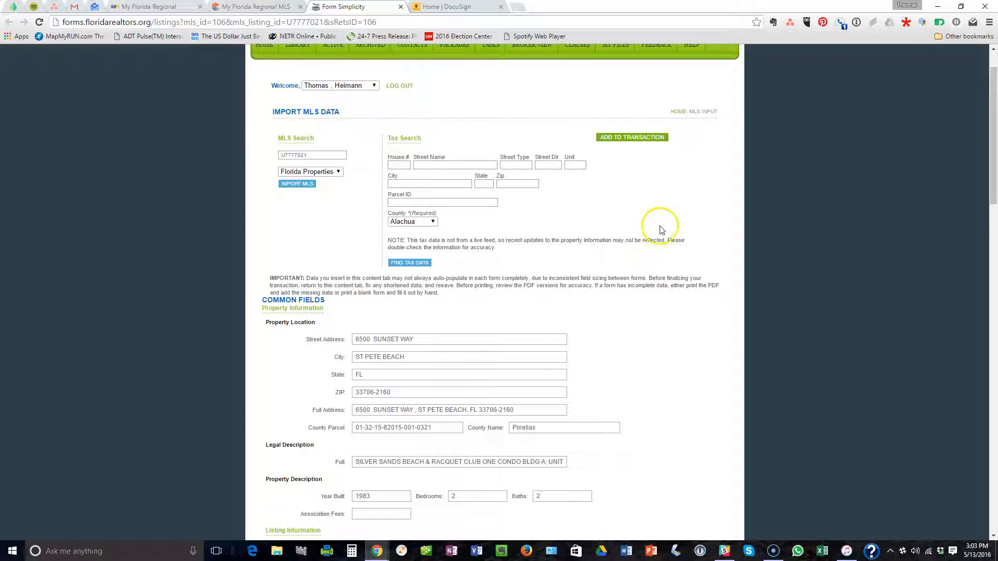
{"action": "scroll", "coordinate": [663, 229], "scroll_direction": "down", "scroll_amount": 3}
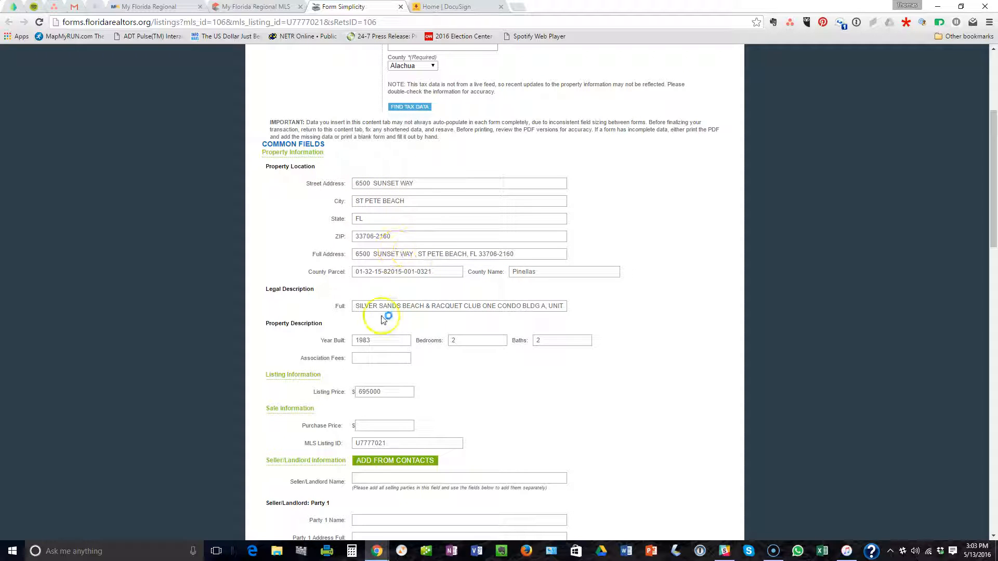
{"action": "scroll", "coordinate": [603, 296], "scroll_direction": "down", "scroll_amount": 1}
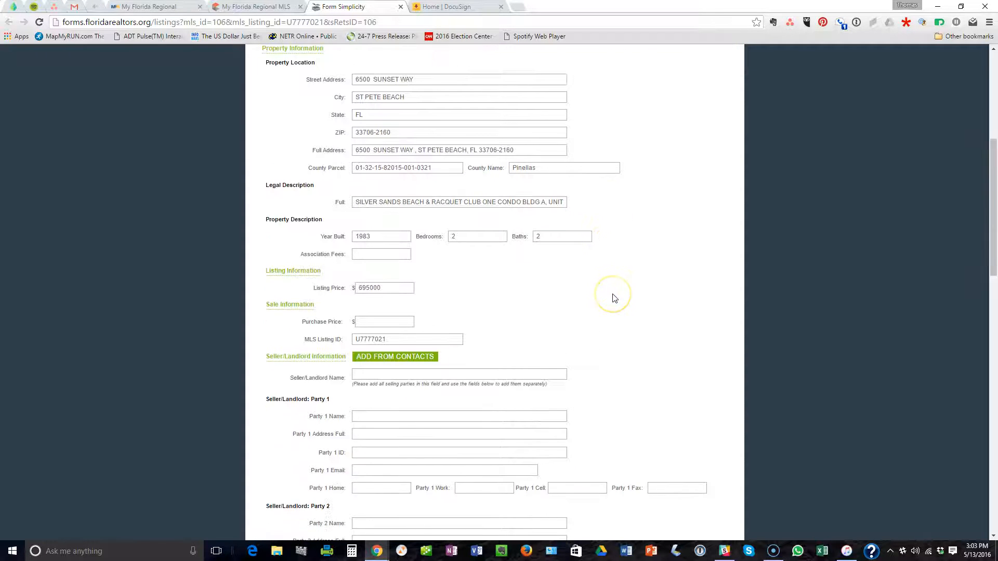
{"action": "left_click", "coordinate": [391, 254]}
Check the MLS listing details for the $525.00 monthly condo maintenance fee.
{"action": "left_click", "coordinate": [259, 7]}
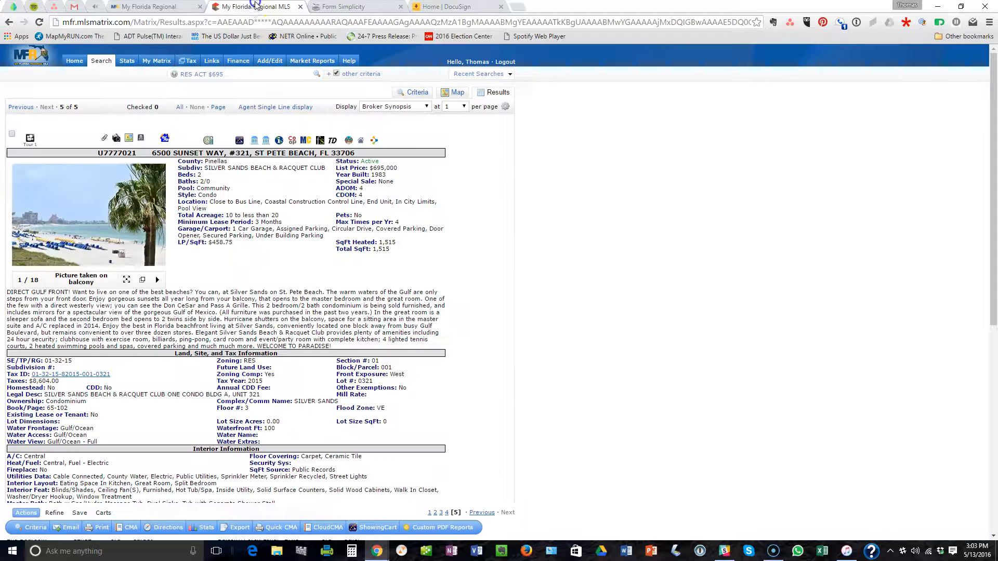
{"action": "scroll", "coordinate": [131, 420], "scroll_direction": "down", "scroll_amount": 2}
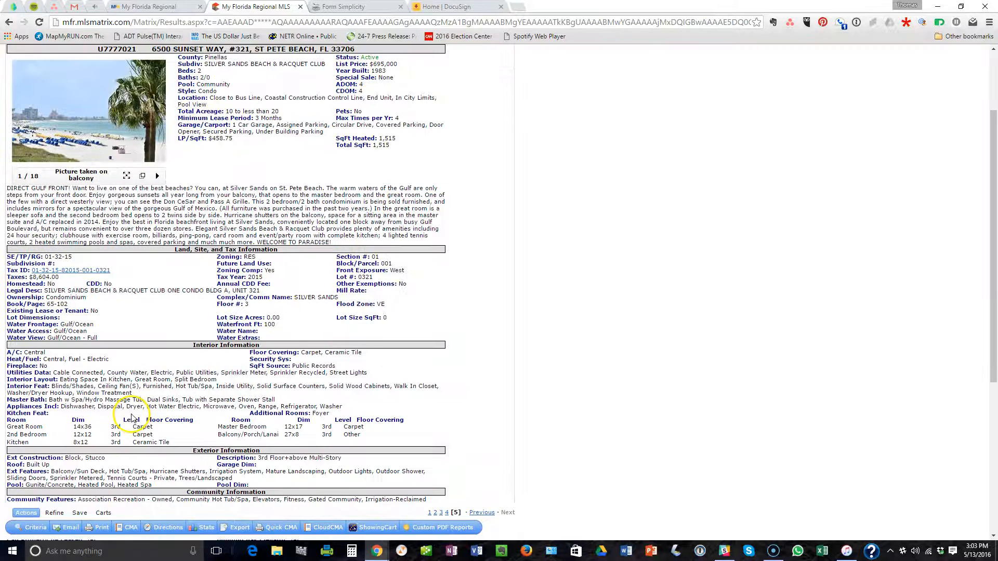
{"action": "scroll", "coordinate": [131, 420], "scroll_direction": "down", "scroll_amount": 1}
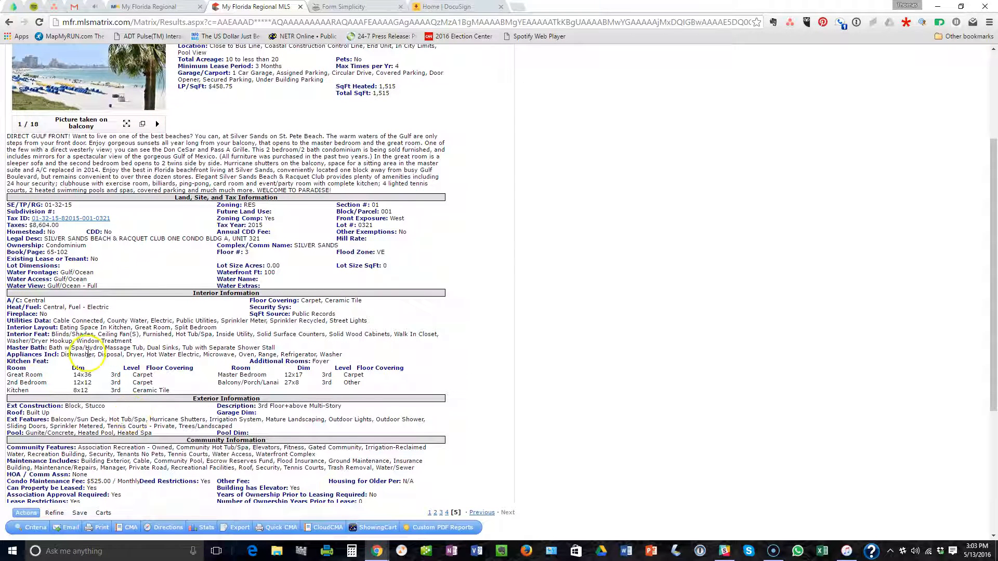
{"action": "scroll", "coordinate": [87, 353], "scroll_direction": "down", "scroll_amount": 1}
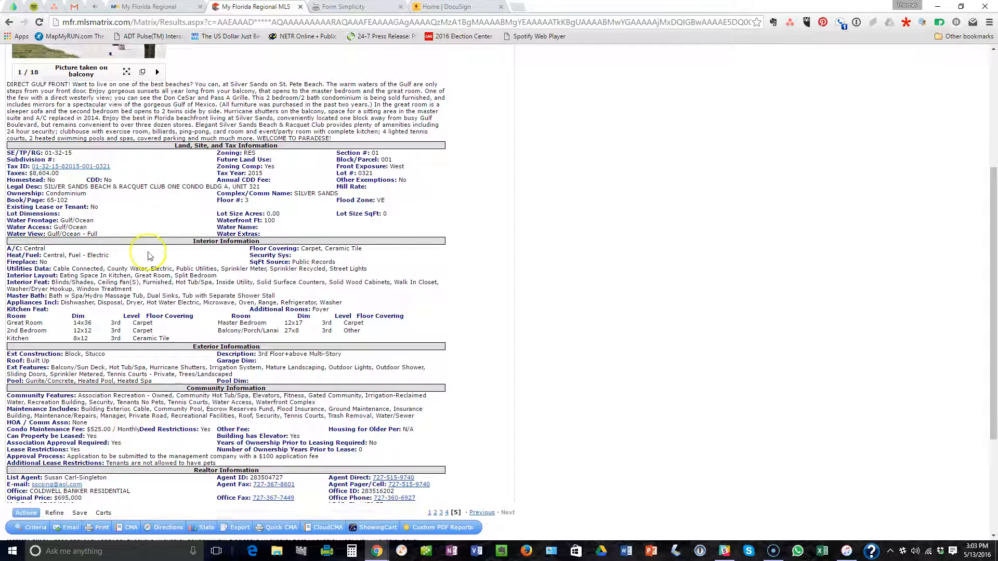
Enter $525/Month as Association Fees and 665000 as the Purchase Price.
{"action": "left_click", "coordinate": [354, 6]}
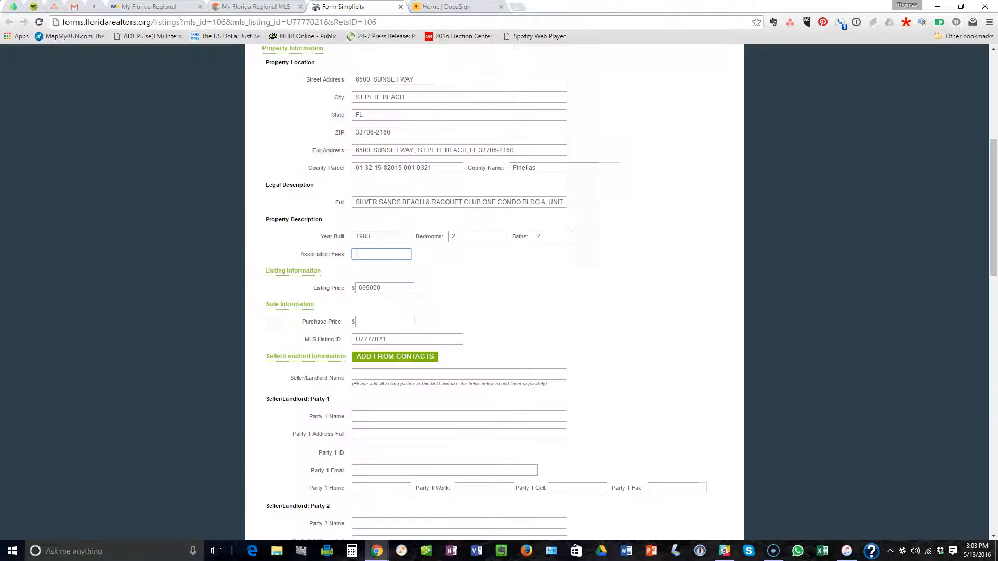
{"action": "left_click", "coordinate": [387, 322]}
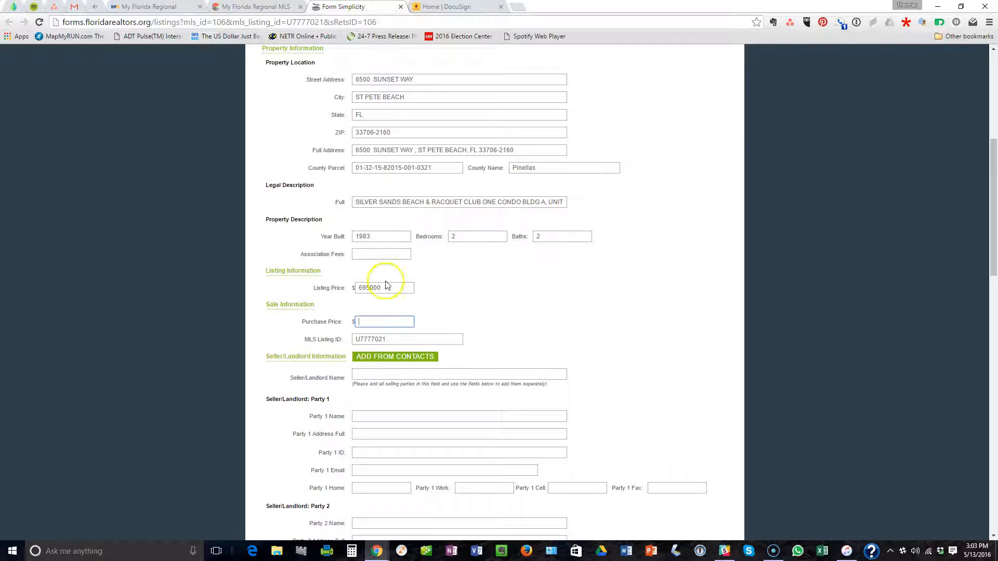
{"action": "left_click", "coordinate": [374, 255]}
{"action": "left_click", "coordinate": [478, 287]}
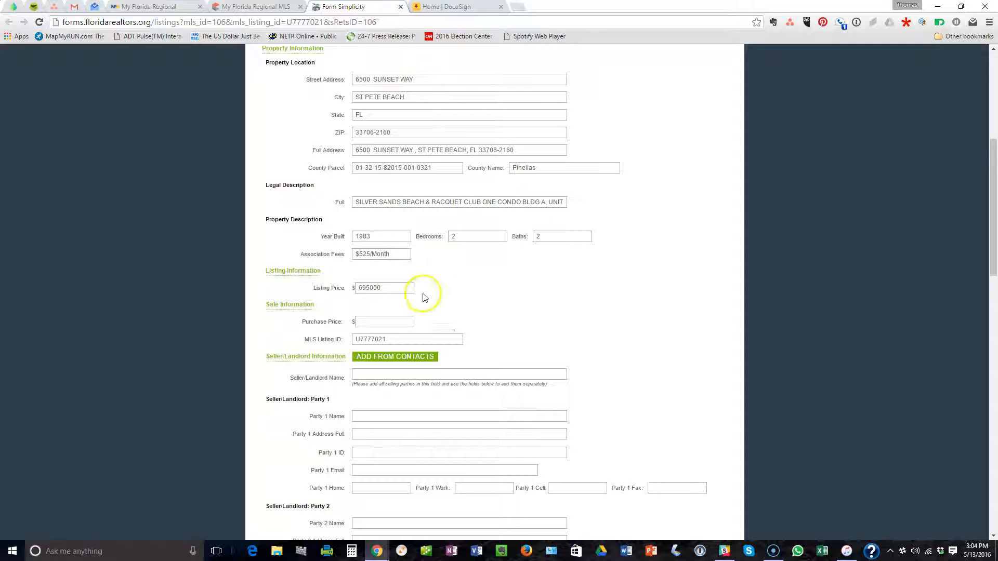
{"action": "left_click", "coordinate": [385, 321]}
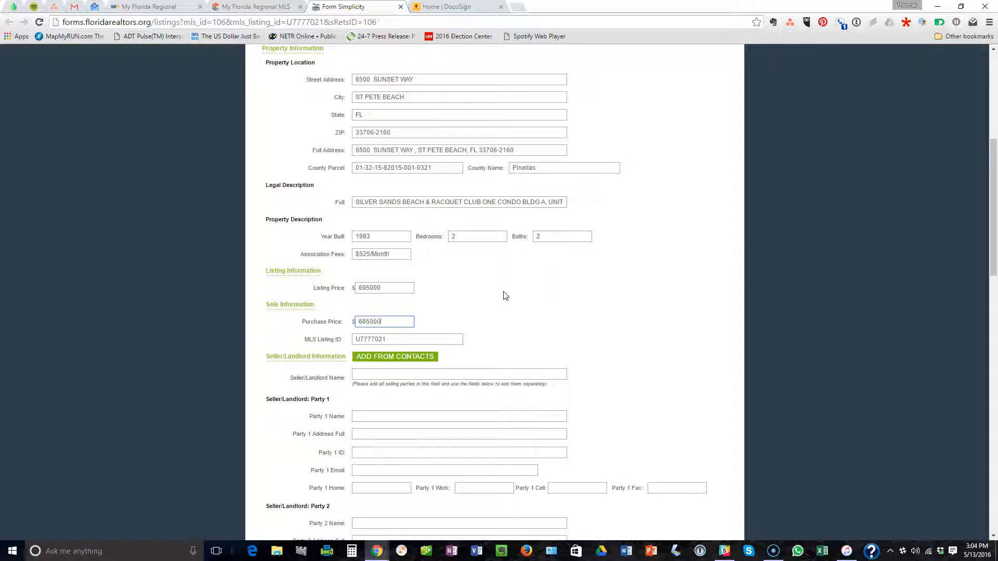
{"action": "left_click", "coordinate": [460, 304]}
Scroll through the common fields and select the first seller's Party 1 Name field.
{"action": "scroll", "coordinate": [519, 301], "scroll_direction": "down", "scroll_amount": 2}
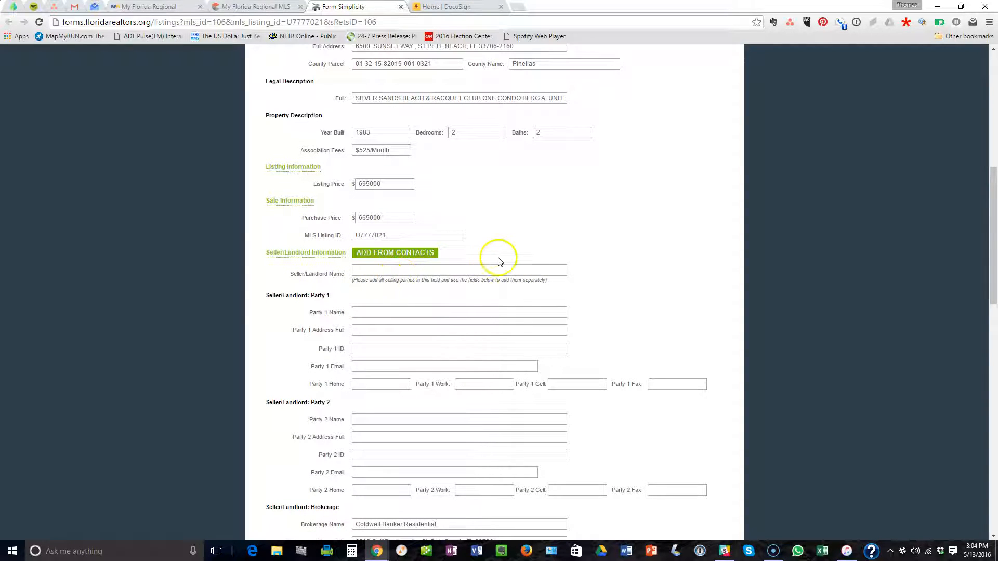
{"action": "scroll", "coordinate": [502, 251], "scroll_direction": "down", "scroll_amount": 2}
{"action": "scroll", "coordinate": [500, 255], "scroll_direction": "down", "scroll_amount": 1}
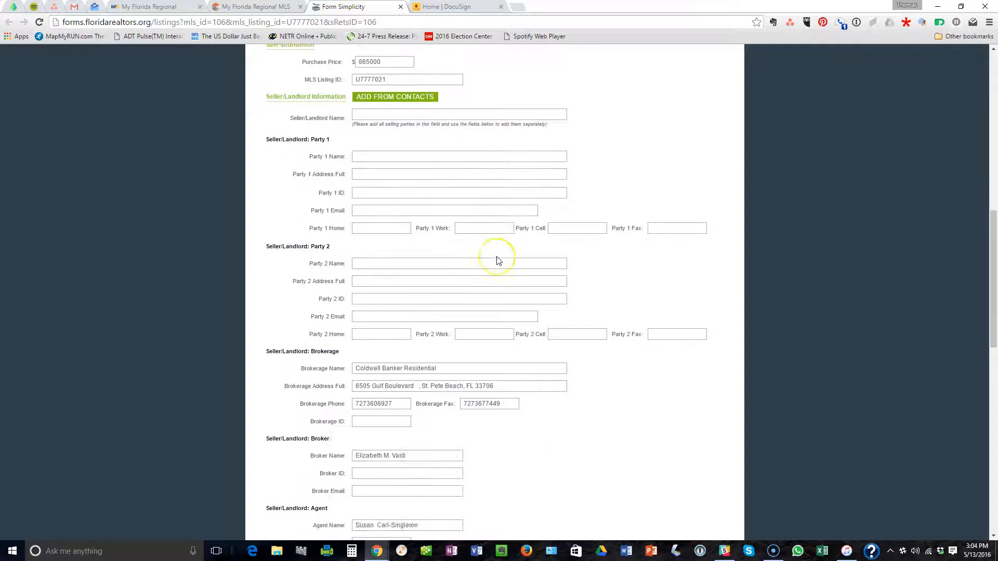
{"action": "scroll", "coordinate": [498, 261], "scroll_direction": "down", "scroll_amount": 1}
{"action": "scroll", "coordinate": [498, 260], "scroll_direction": "down", "scroll_amount": 1}
{"action": "scroll", "coordinate": [498, 261], "scroll_direction": "up", "scroll_amount": 1}
{"action": "scroll", "coordinate": [474, 270], "scroll_direction": "up", "scroll_amount": 2}
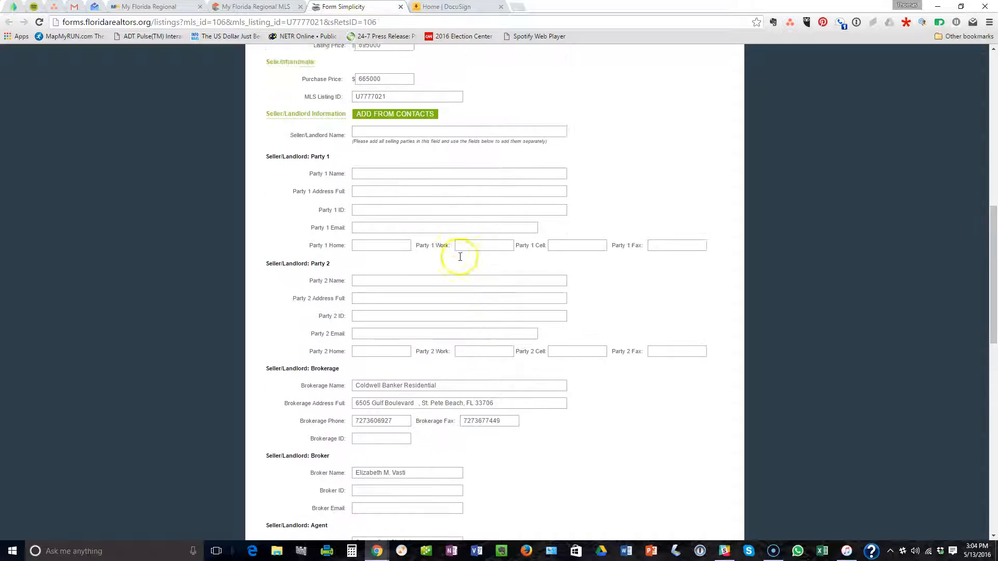
{"action": "left_click", "coordinate": [377, 208]}
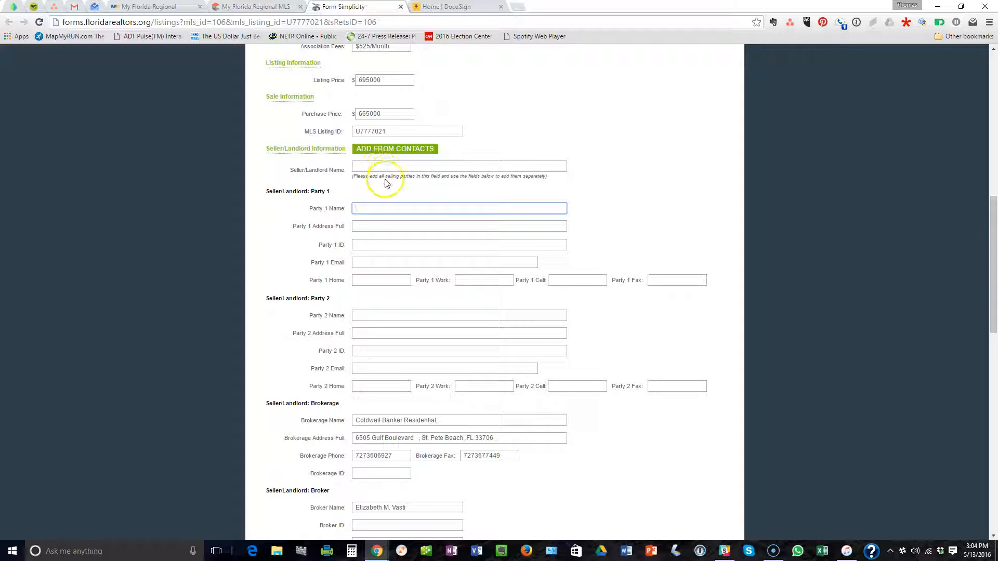
Check the MLS Realtor Information for an owner name, then bring the disclosure PDF back to page 1.
{"action": "left_click", "coordinate": [260, 7]}
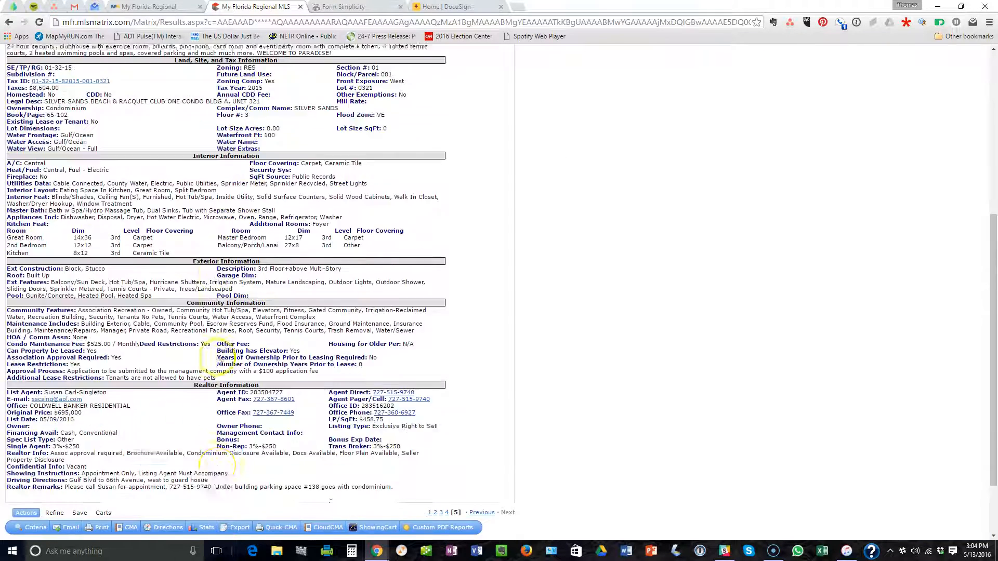
{"action": "scroll", "coordinate": [169, 252], "scroll_direction": "down", "scroll_amount": 4}
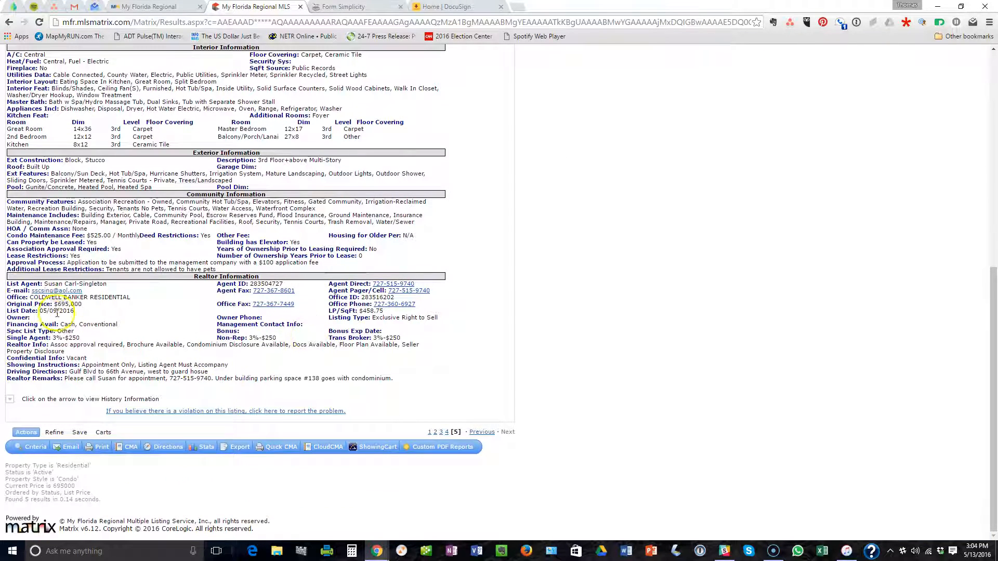
{"action": "left_click", "coordinate": [31, 320]}
{"action": "left_click_drag", "start_coordinate": [997, 31], "coordinate": [205, 1]}
{"action": "scroll", "coordinate": [408, 119], "scroll_direction": "up", "scroll_amount": 2}
{"action": "scroll", "coordinate": [408, 119], "scroll_direction": "up", "scroll_amount": 10}
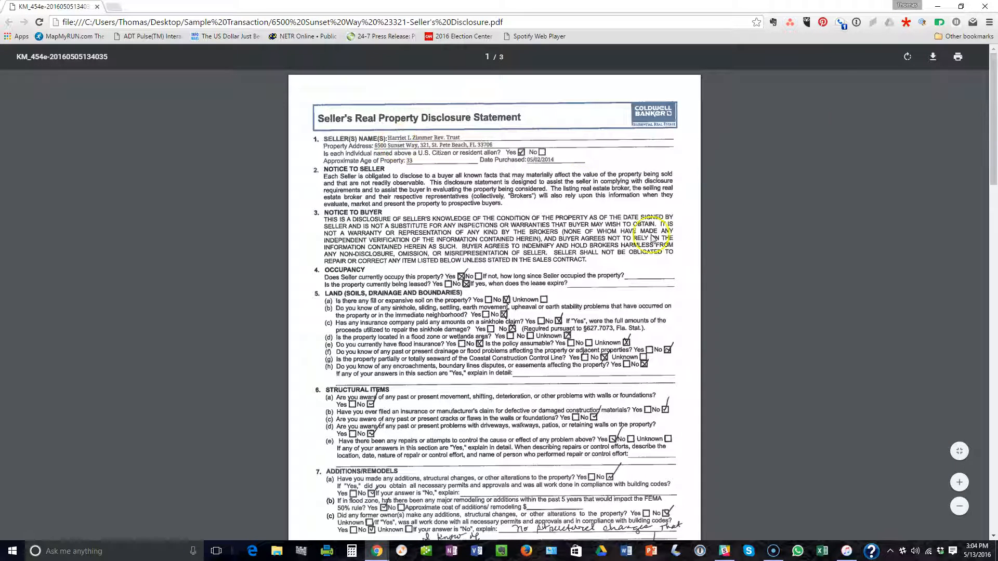
Zoom the disclosure page to read the seller's name, then move the PDF aside.
{"action": "left_click", "coordinate": [962, 477]}
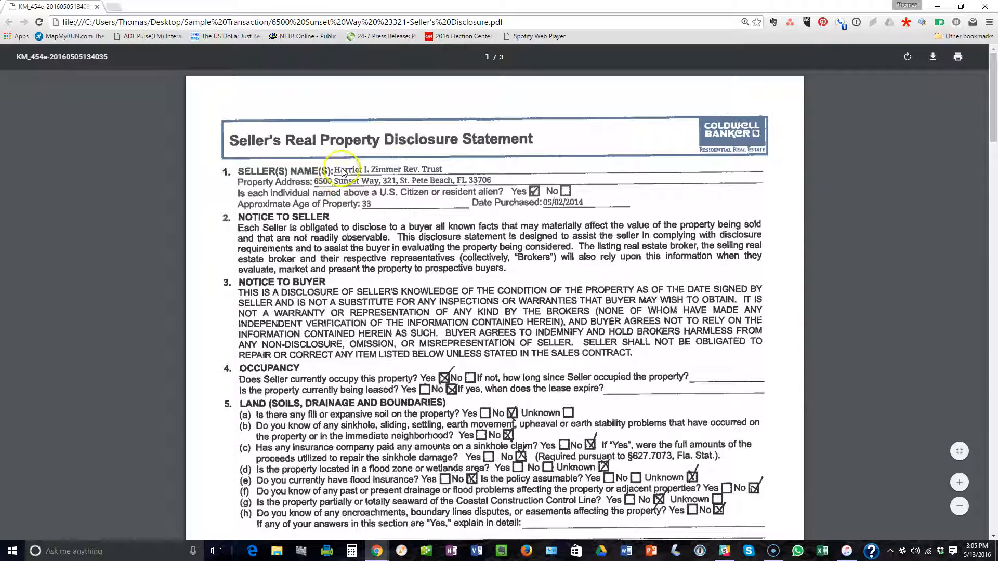
{"action": "left_click_drag", "start_coordinate": [474, 7], "coordinate": [997, 31]}
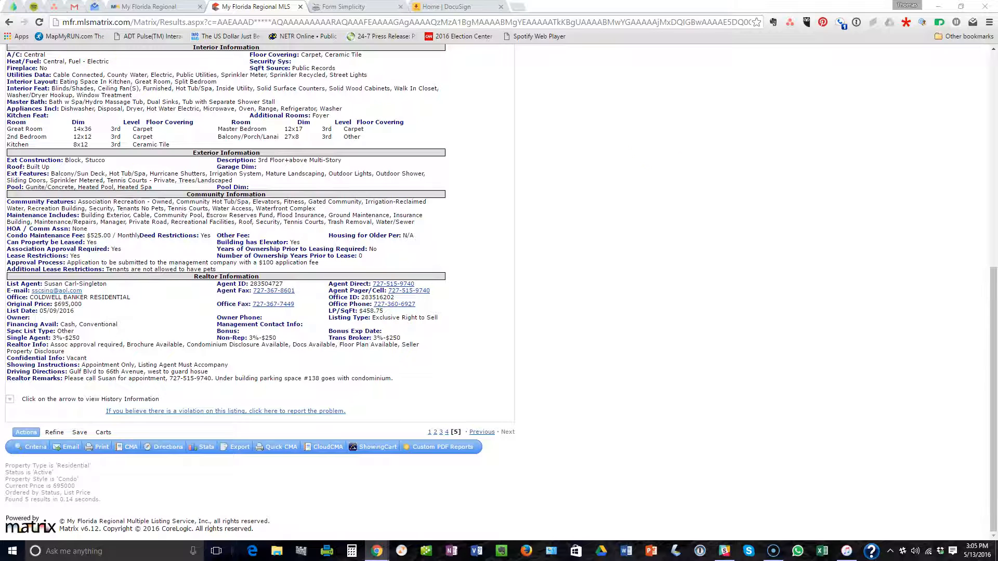
Enter the seller name and the first seller party's name in the Form Simplicity common fields.
{"action": "left_click", "coordinate": [354, 7]}
{"action": "left_click", "coordinate": [358, 208]}
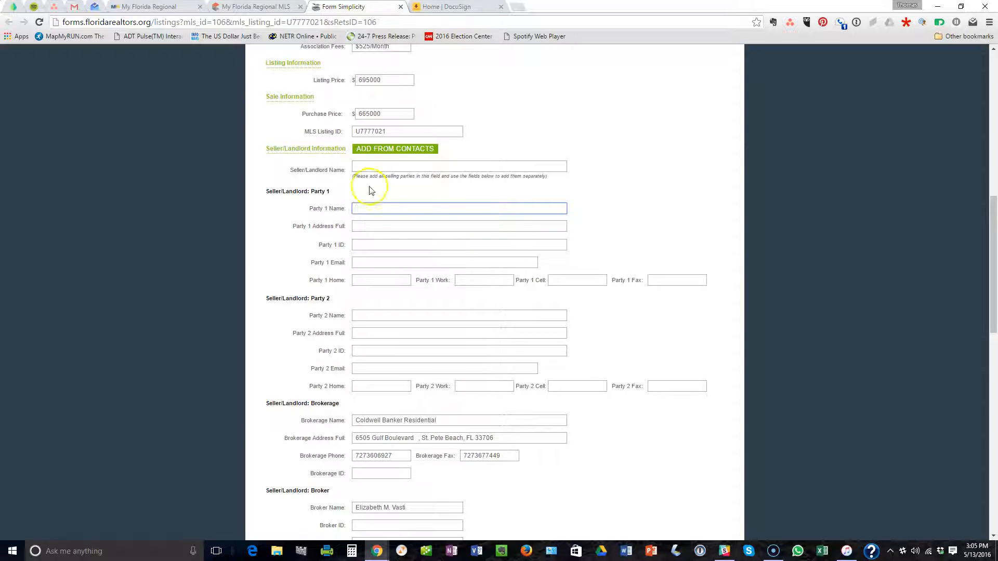
{"action": "left_click", "coordinate": [372, 166]}
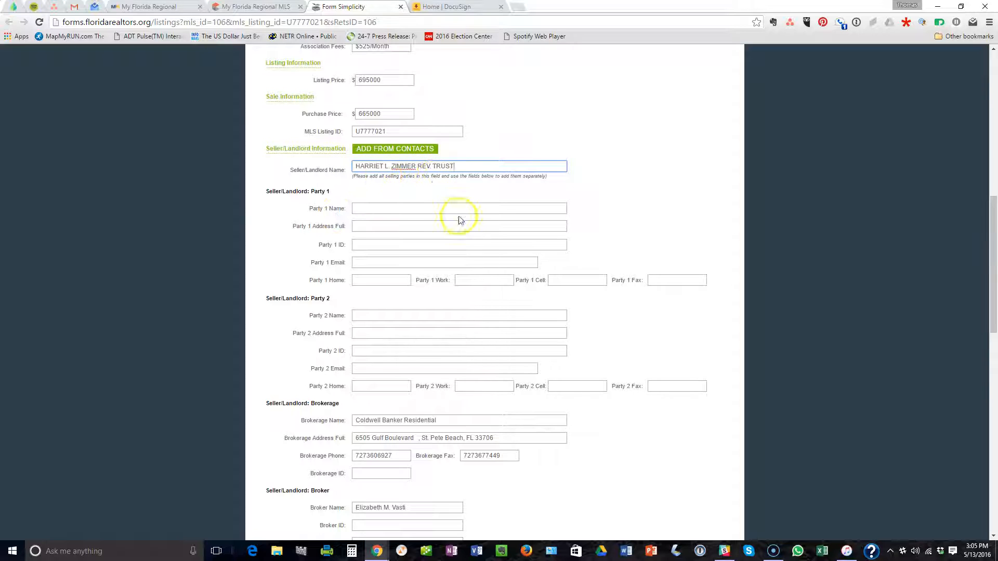
{"action": "left_click", "coordinate": [372, 208]}
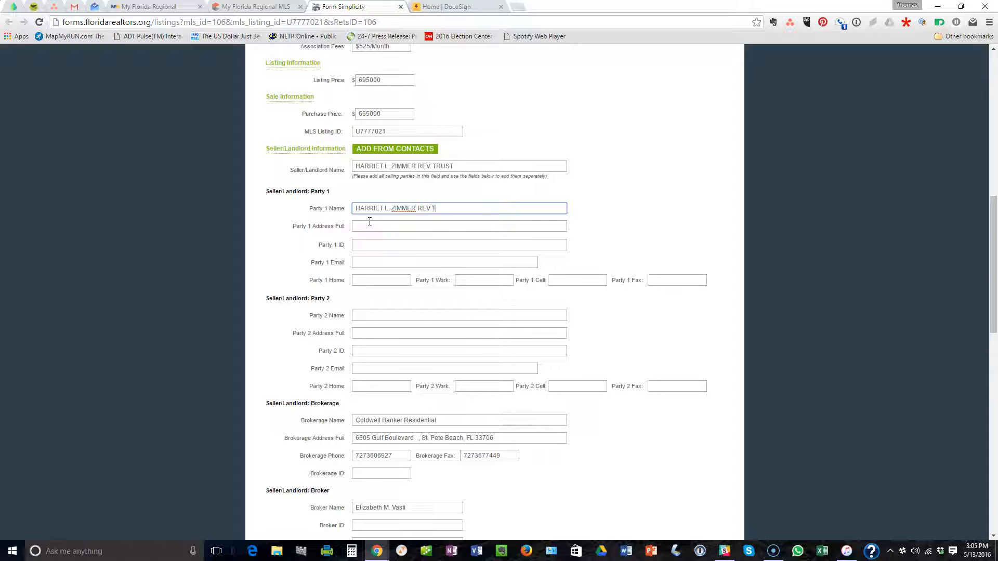
{"action": "left_click", "coordinate": [416, 227]}
Scroll down to review the prefilled Seller/Landlord and Buyer/Tenant brokerage sections.
{"action": "scroll", "coordinate": [375, 294], "scroll_direction": "down", "scroll_amount": 2}
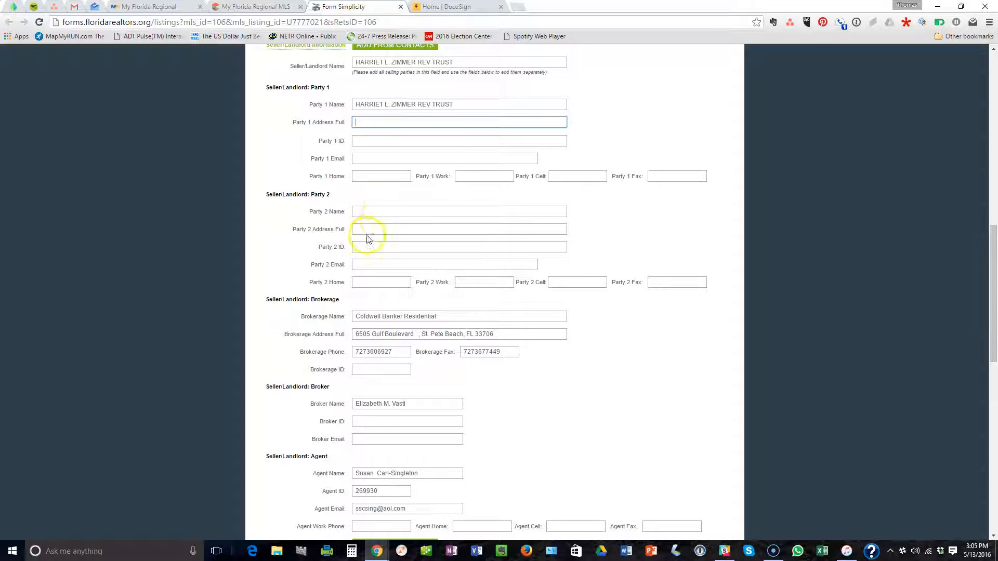
{"action": "scroll", "coordinate": [367, 238], "scroll_direction": "down", "scroll_amount": 2}
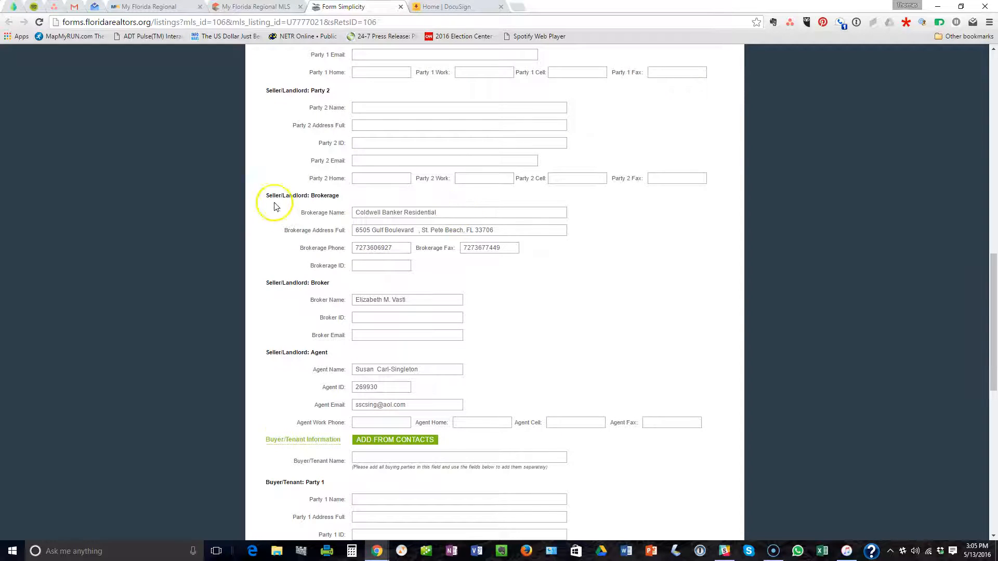
{"action": "scroll", "coordinate": [450, 198], "scroll_direction": "down", "scroll_amount": 1}
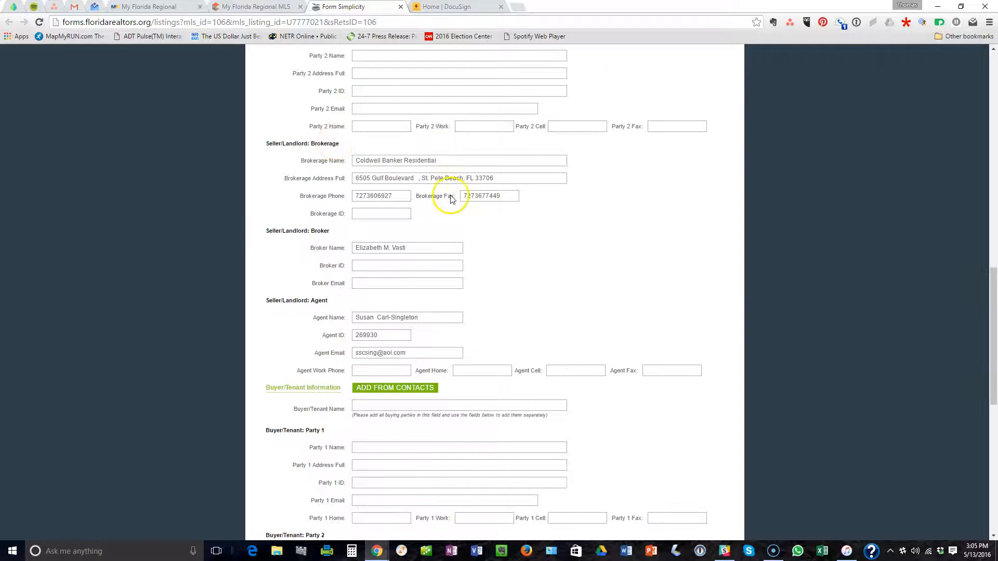
{"action": "scroll", "coordinate": [450, 197], "scroll_direction": "down", "scroll_amount": 1}
{"action": "scroll", "coordinate": [446, 192], "scroll_direction": "down", "scroll_amount": 2}
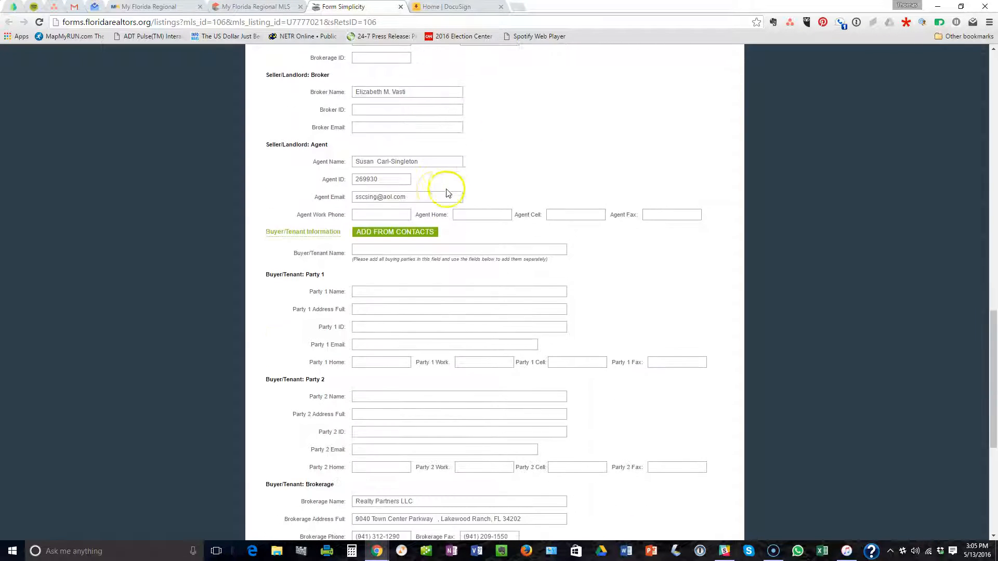
{"action": "scroll", "coordinate": [435, 164], "scroll_direction": "down", "scroll_amount": 1}
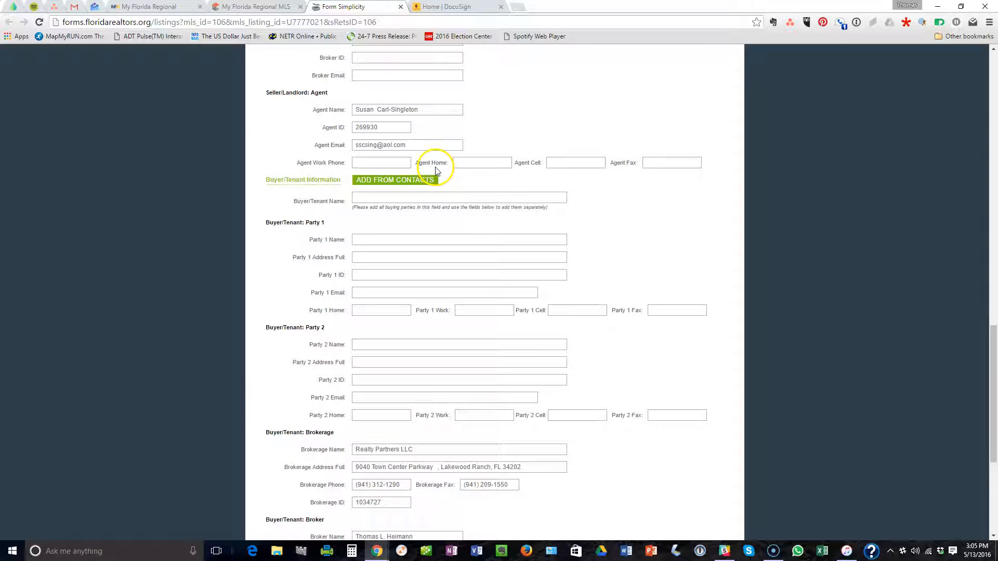
{"action": "scroll", "coordinate": [437, 174], "scroll_direction": "down", "scroll_amount": 1}
Enter the buyer's name as Buyer/Tenant and Party 1 Name, and begin Party 1's street address.
{"action": "left_click", "coordinate": [367, 146]}
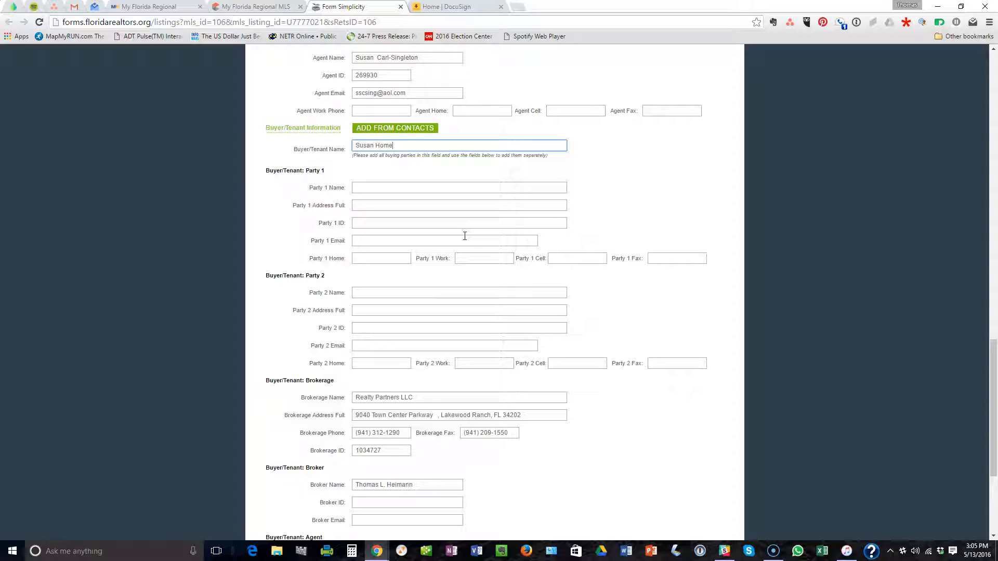
{"action": "key", "text": "Tab"}
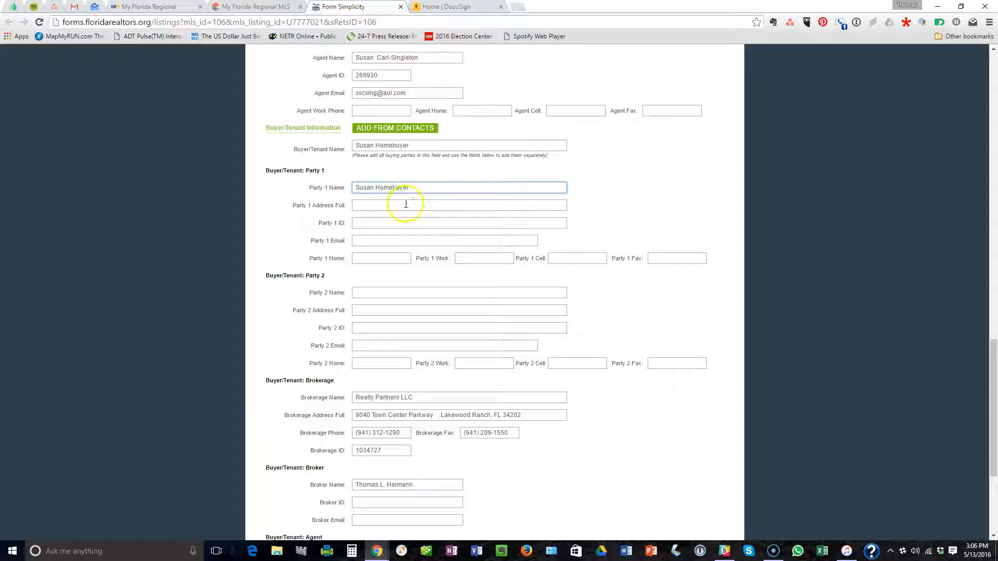
{"action": "left_click", "coordinate": [400, 204]}
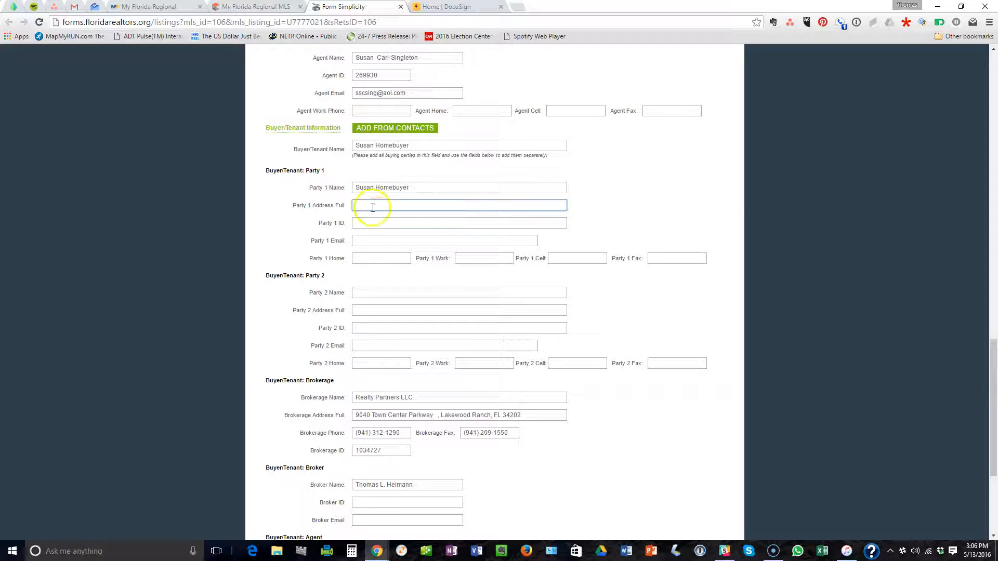
{"action": "type", "text": "123 Anystreet"}
Complete Party 1's full address and move on to the Party 1 Email field.
{"action": "key", "text": "Tab"}
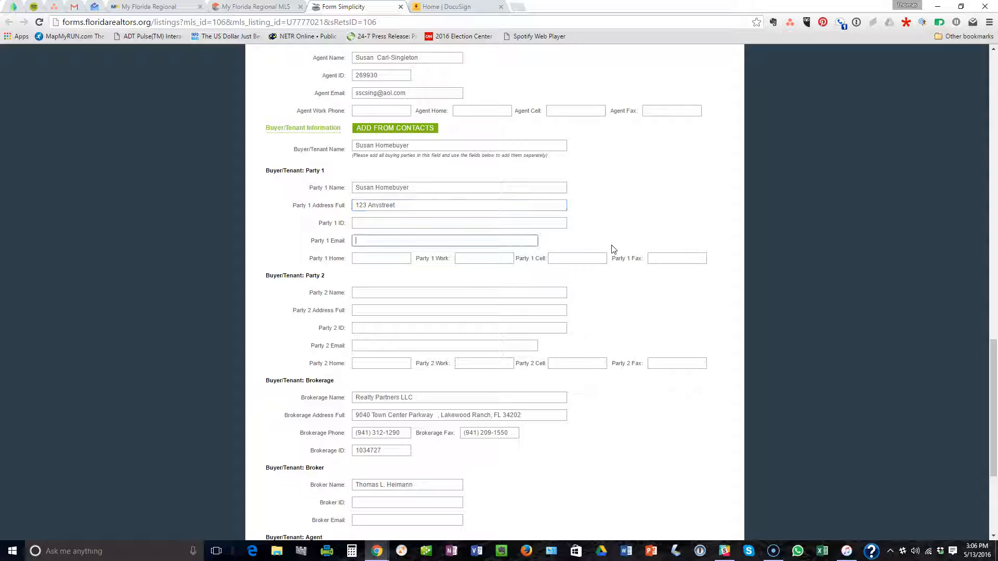
{"action": "key", "text": "shift+Tab"}
{"action": "key", "text": "shift+Tab"}
{"action": "key", "text": "End"}
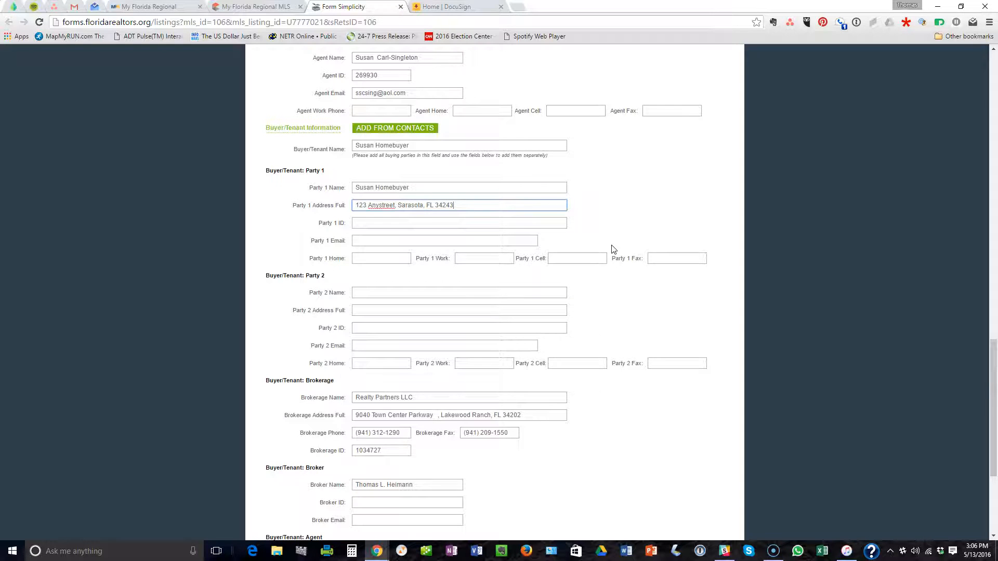
{"action": "scroll", "coordinate": [447, 270], "scroll_direction": "up", "scroll_amount": 1}
{"action": "left_click", "coordinate": [386, 292]}
{"action": "scroll", "coordinate": [387, 291], "scroll_direction": "down", "scroll_amount": 2}
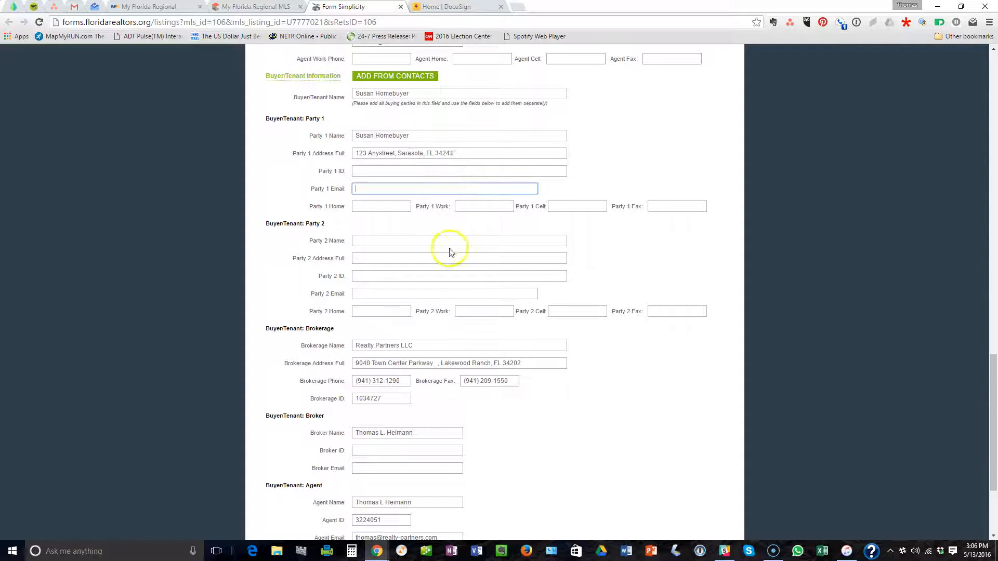
{"action": "scroll", "coordinate": [342, 261], "scroll_direction": "down", "scroll_amount": 2}
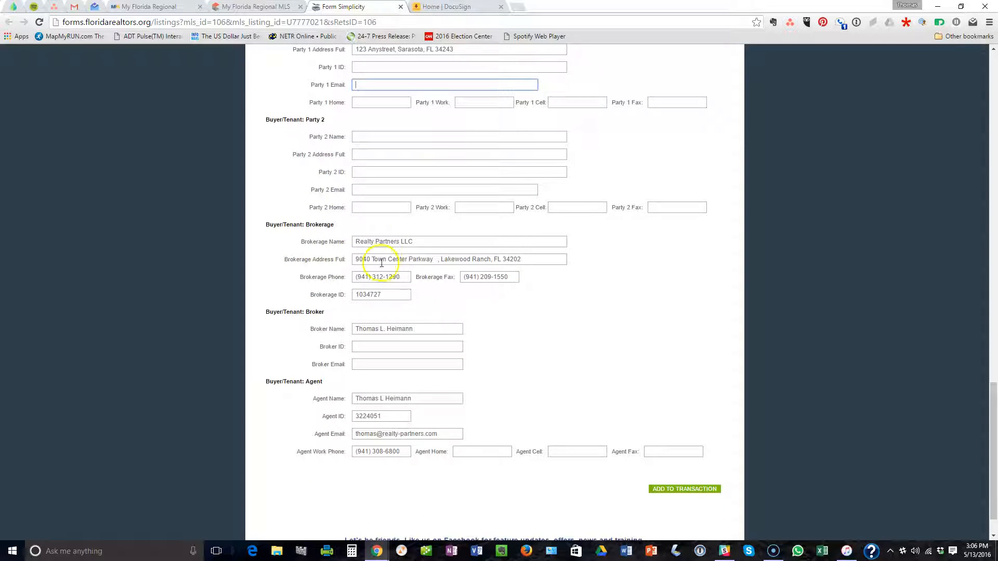
{"action": "scroll", "coordinate": [571, 260], "scroll_direction": "down", "scroll_amount": 2}
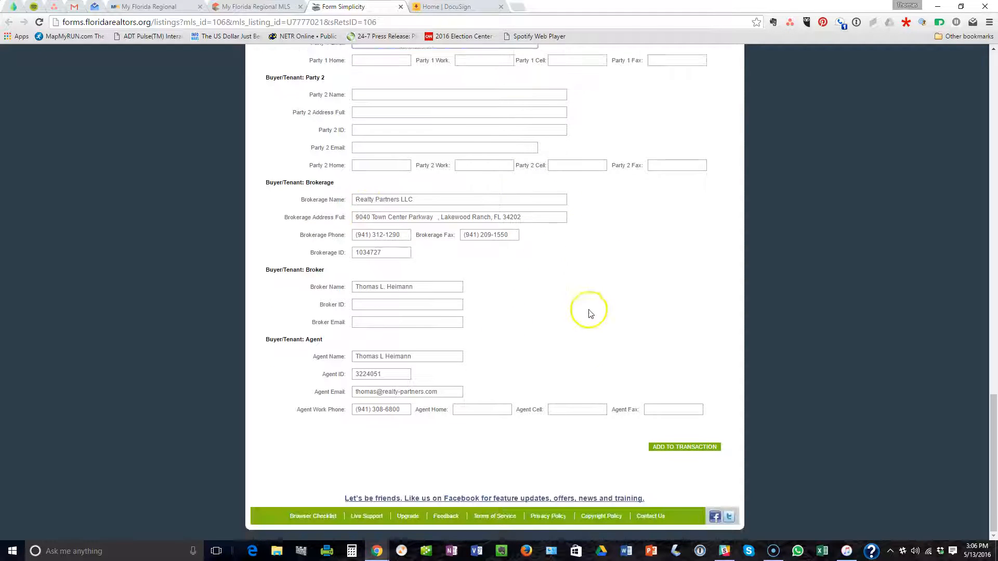
{"action": "left_click", "coordinate": [688, 447]}
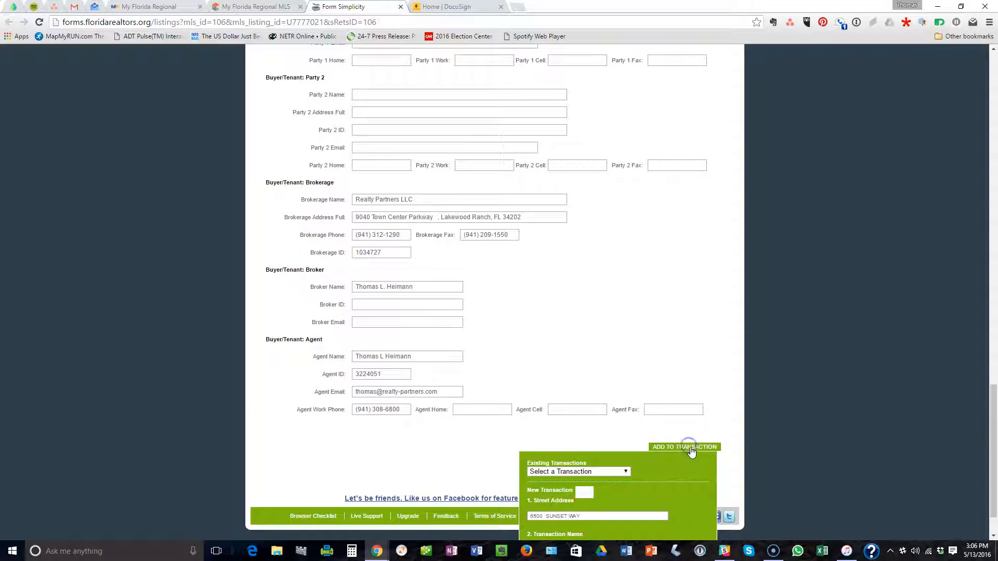
{"action": "scroll", "coordinate": [732, 410], "scroll_direction": "down", "scroll_amount": 1}
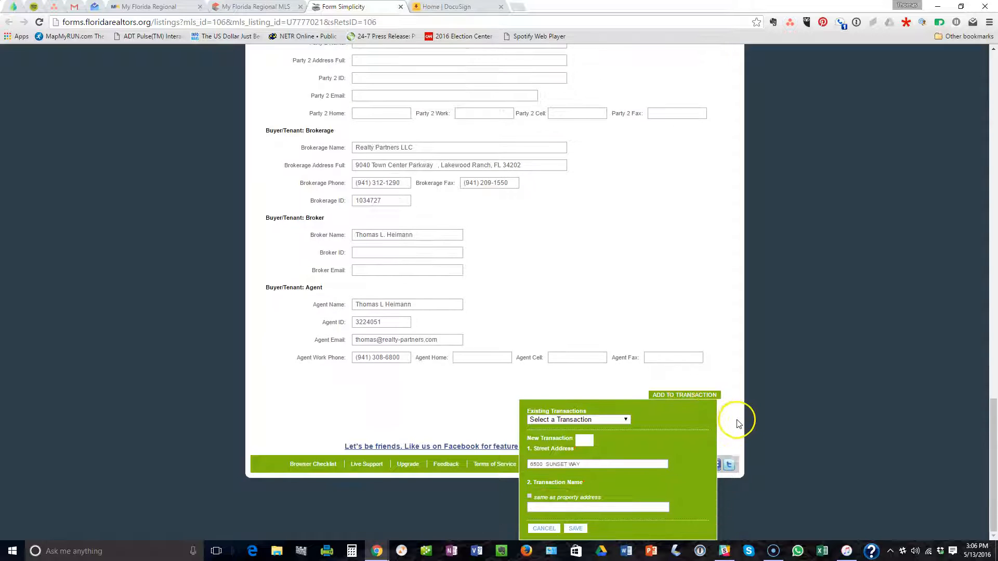
{"action": "left_click", "coordinate": [583, 440]}
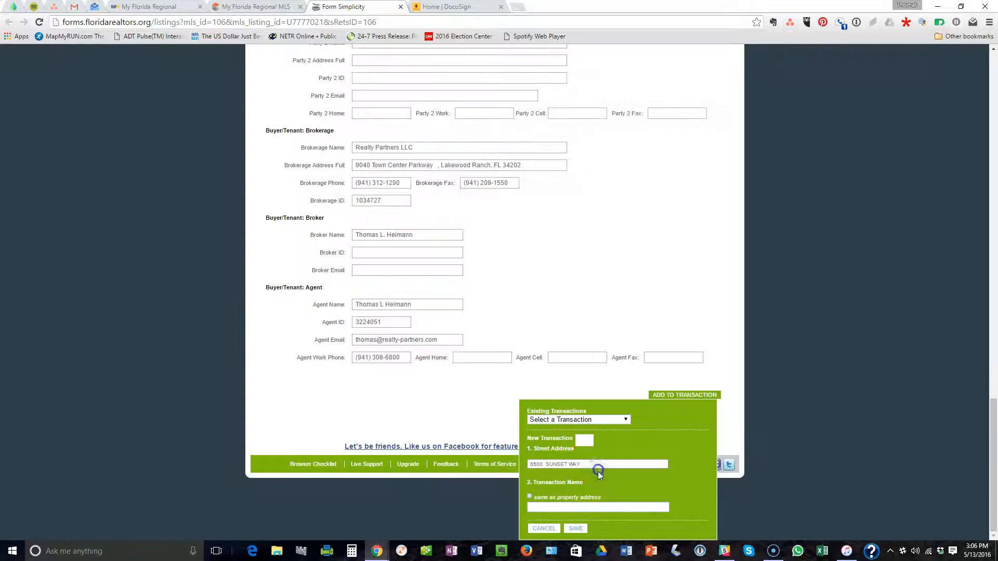
{"action": "left_click", "coordinate": [582, 475]}
{"action": "left_click", "coordinate": [535, 498]}
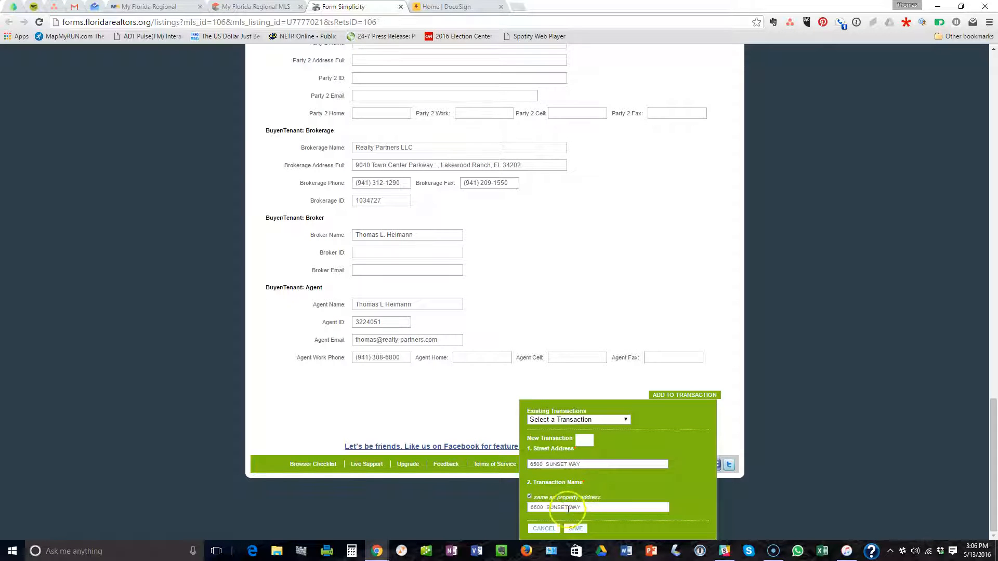
{"action": "left_click", "coordinate": [577, 529]}
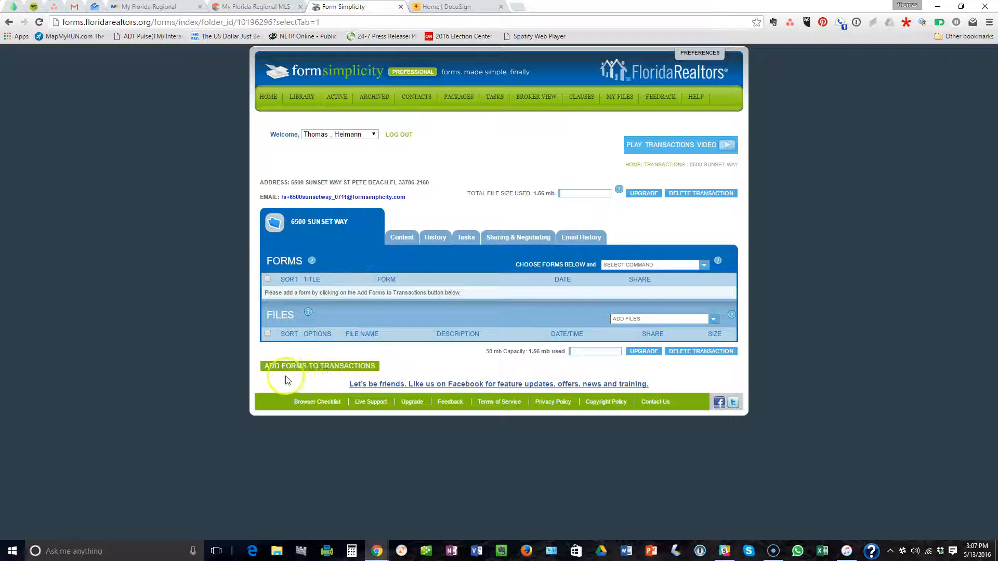
{"action": "left_click", "coordinate": [321, 369]}
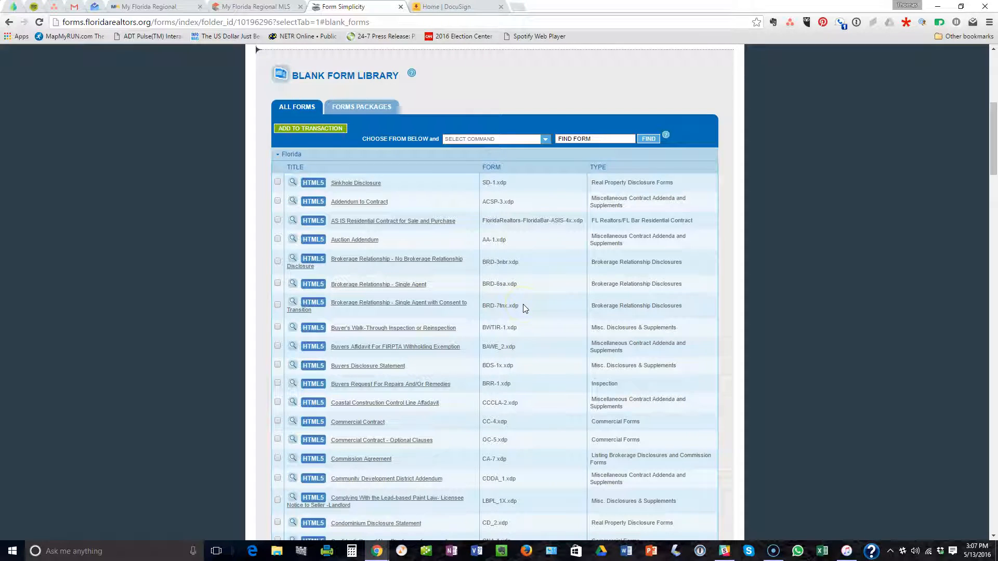
{"action": "scroll", "coordinate": [520, 307], "scroll_direction": "up", "scroll_amount": 1}
{"action": "mouse_move", "coordinate": [358, 273]}
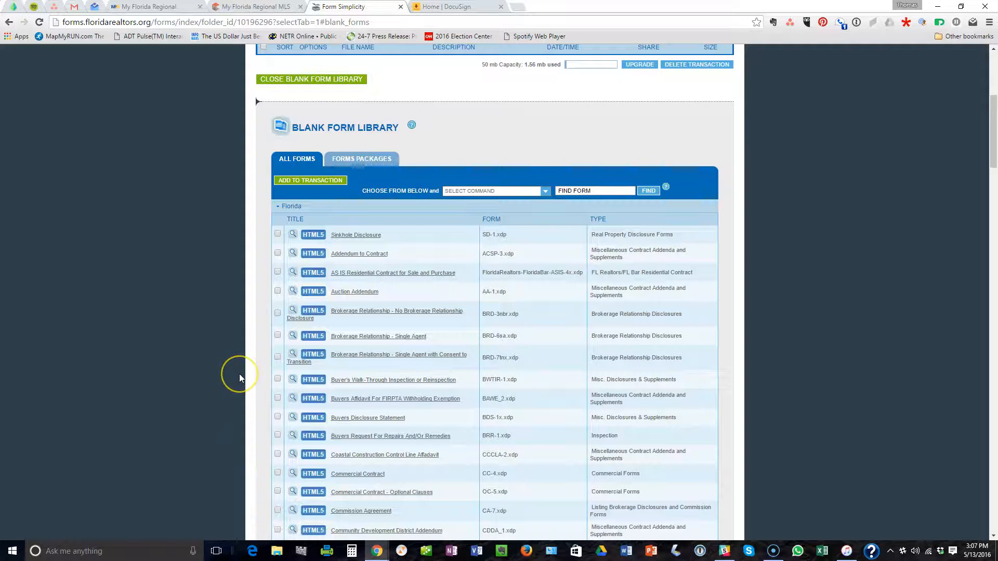
{"action": "scroll", "coordinate": [239, 375], "scroll_direction": "down", "scroll_amount": 4}
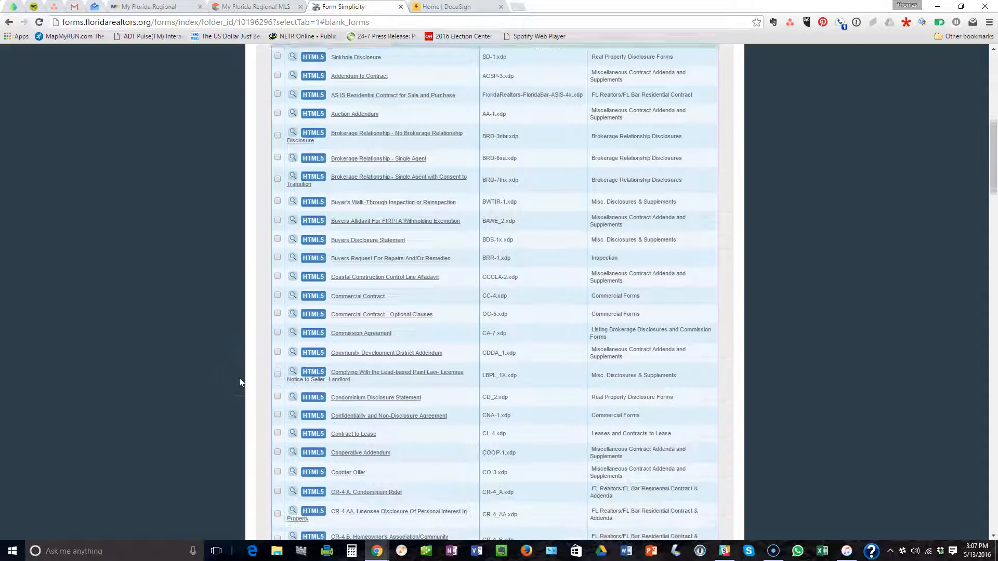
{"action": "scroll", "coordinate": [240, 379], "scroll_direction": "down", "scroll_amount": 4}
{"action": "scroll", "coordinate": [239, 384], "scroll_direction": "down", "scroll_amount": 7}
{"action": "scroll", "coordinate": [239, 387], "scroll_direction": "down", "scroll_amount": 4}
{"action": "scroll", "coordinate": [242, 364], "scroll_direction": "up", "scroll_amount": 7}
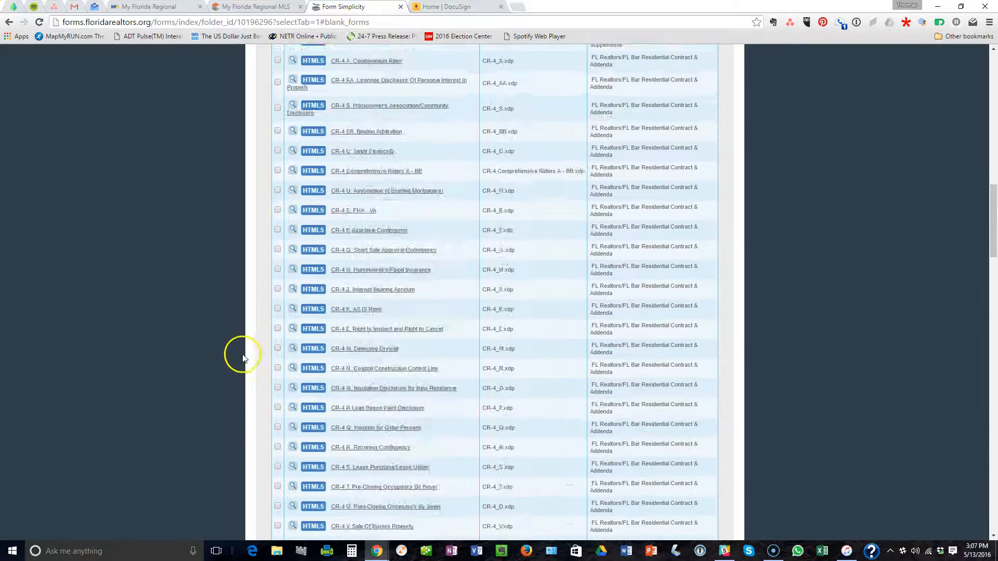
{"action": "scroll", "coordinate": [242, 358], "scroll_direction": "up", "scroll_amount": 20}
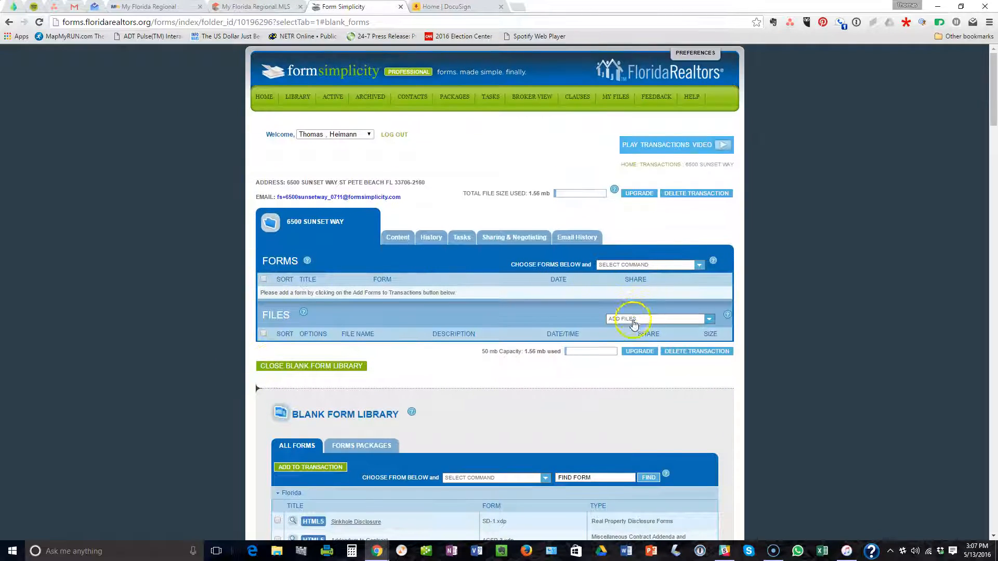
Review the Select Command options for chosen forms and go to the Find Form box.
{"action": "left_click", "coordinate": [491, 478]}
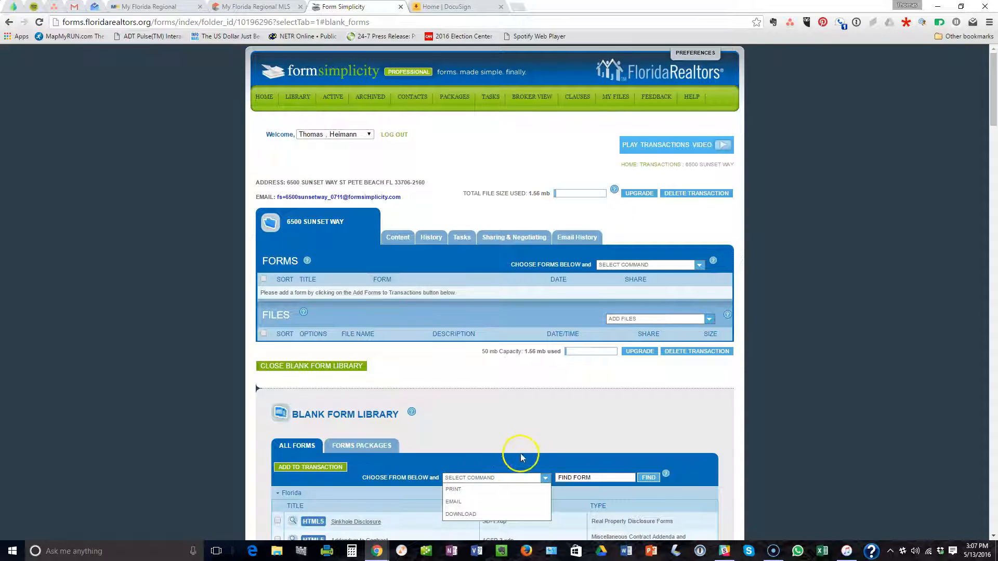
{"action": "scroll", "coordinate": [661, 442], "scroll_direction": "down", "scroll_amount": 3}
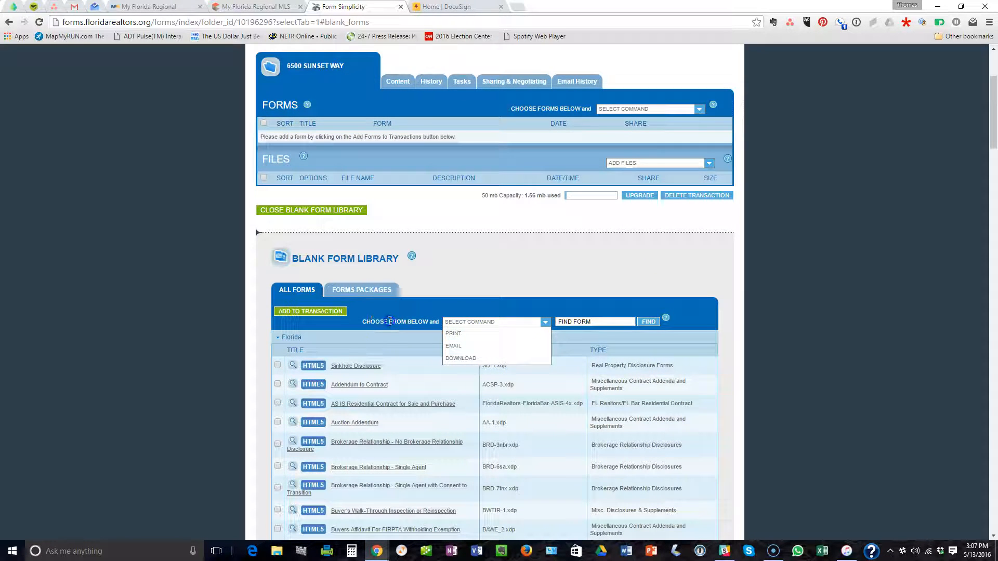
{"action": "scroll", "coordinate": [367, 357], "scroll_direction": "down", "scroll_amount": 5}
{"action": "scroll", "coordinate": [368, 357], "scroll_direction": "up", "scroll_amount": 5}
{"action": "scroll", "coordinate": [368, 358], "scroll_direction": "down", "scroll_amount": 1}
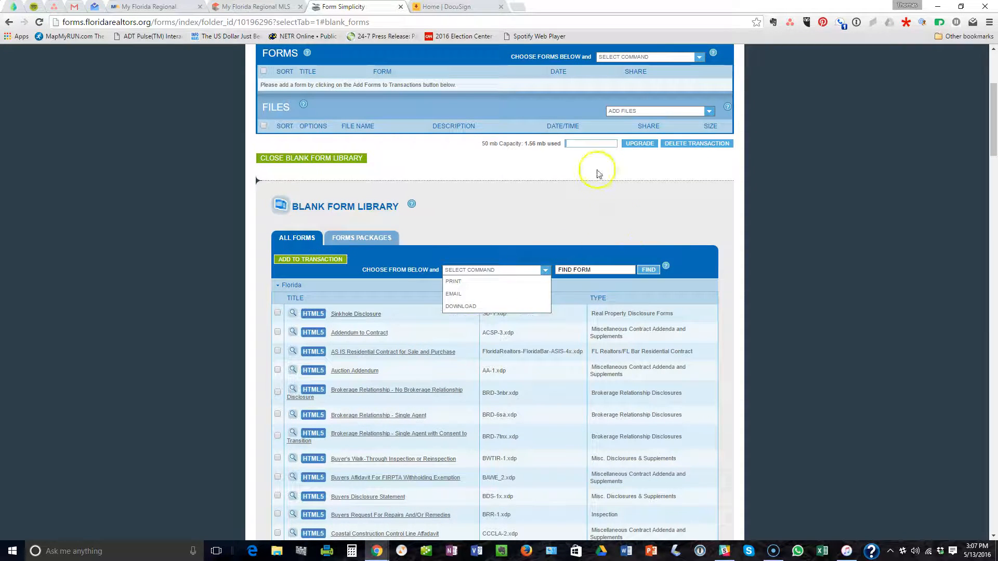
{"action": "left_click", "coordinate": [611, 269]}
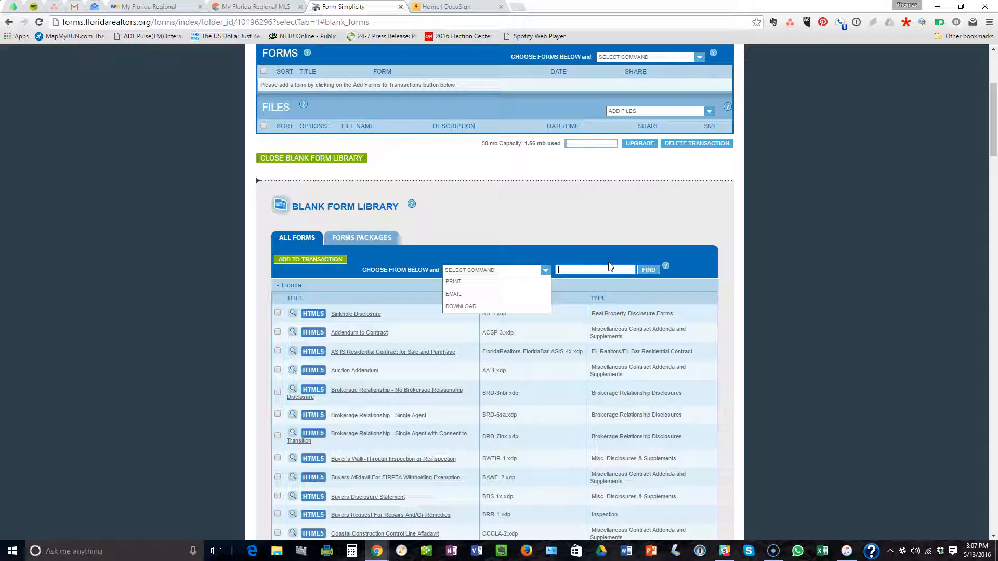
Search the form library for 'Sale' and scroll to the Residential Contract for Sale and Purchase.
{"action": "left_click", "coordinate": [581, 268]}
{"action": "type", "text": "ale"}
{"action": "left_click", "coordinate": [648, 269]}
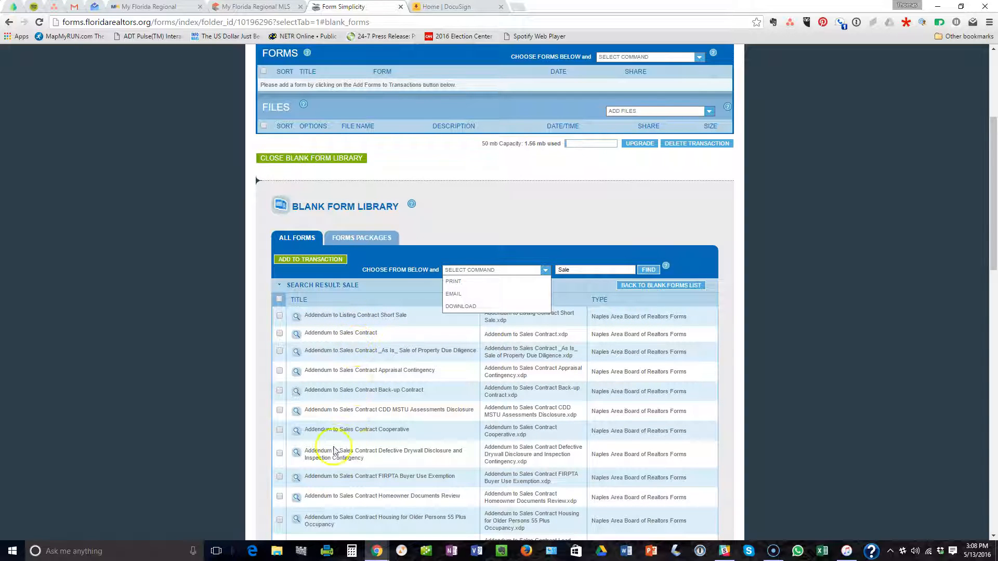
{"action": "scroll", "coordinate": [385, 346], "scroll_direction": "down", "scroll_amount": 4}
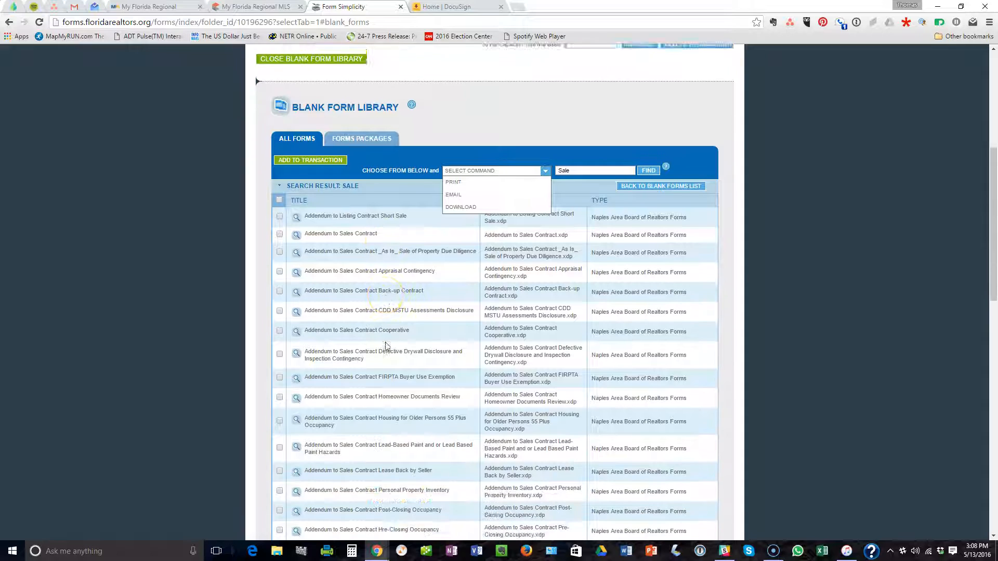
{"action": "scroll", "coordinate": [387, 346], "scroll_direction": "down", "scroll_amount": 2}
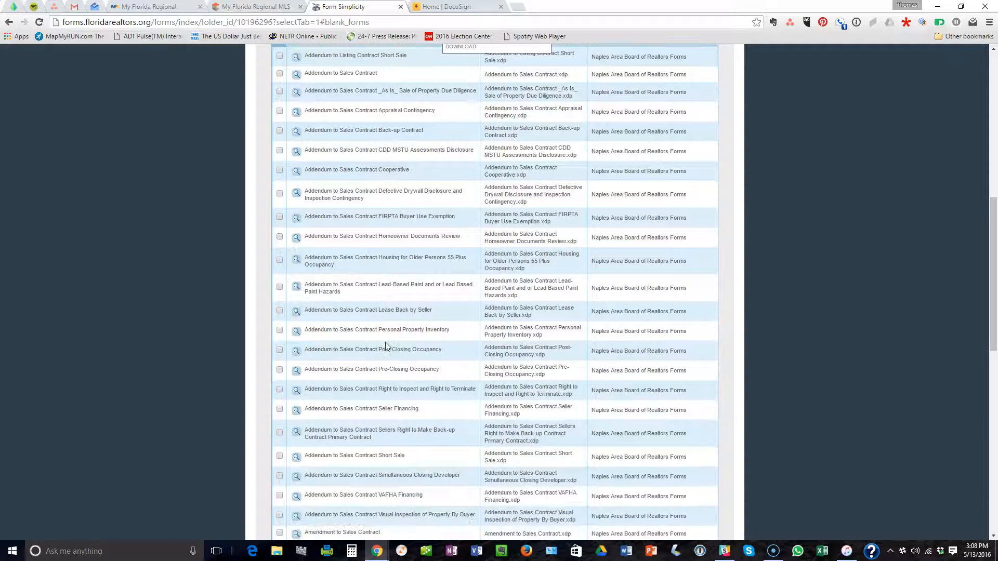
{"action": "scroll", "coordinate": [380, 373], "scroll_direction": "down", "scroll_amount": 2}
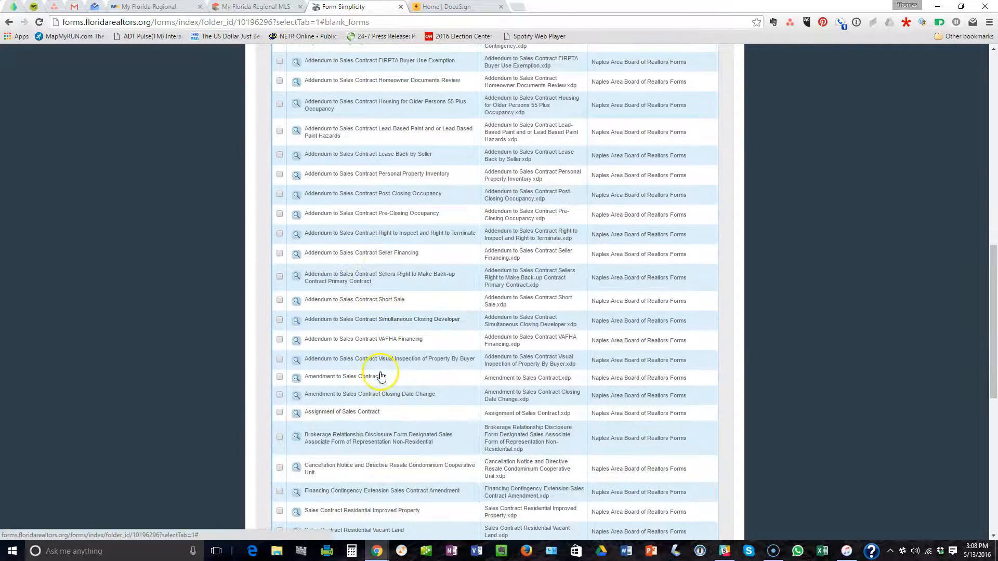
{"action": "scroll", "coordinate": [383, 400], "scroll_direction": "down", "scroll_amount": 3}
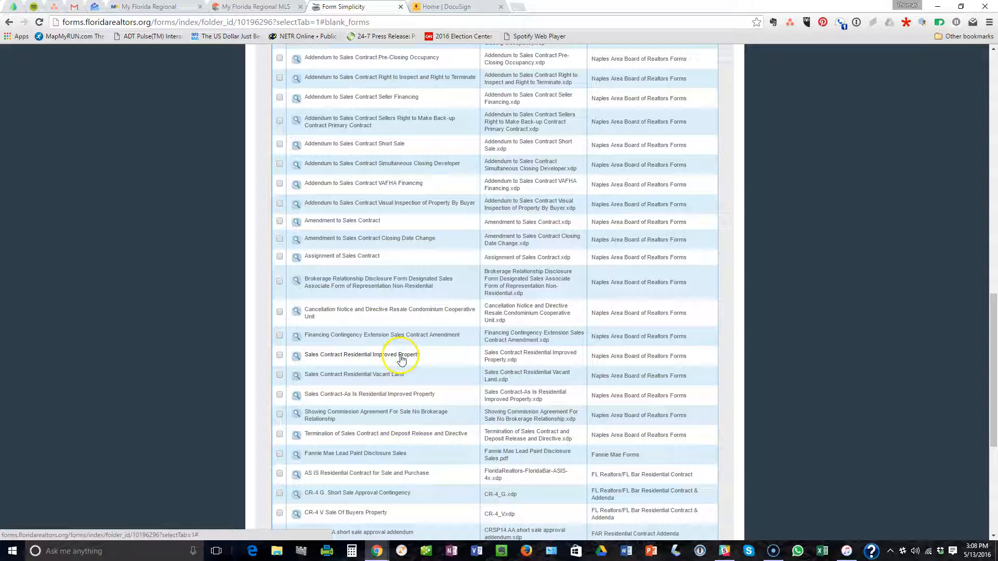
{"action": "scroll", "coordinate": [437, 374], "scroll_direction": "down", "scroll_amount": 1}
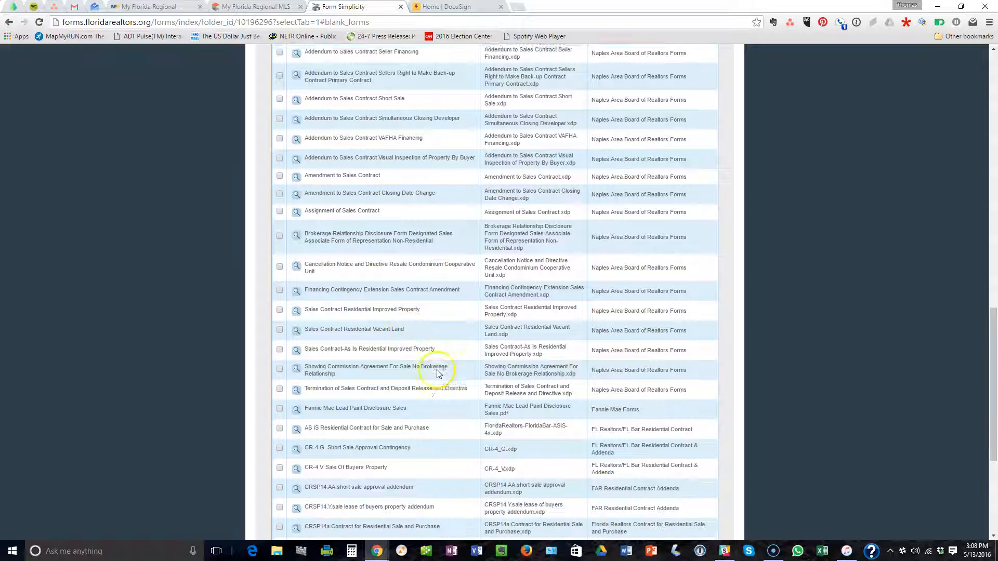
{"action": "scroll", "coordinate": [432, 349], "scroll_direction": "down", "scroll_amount": 1}
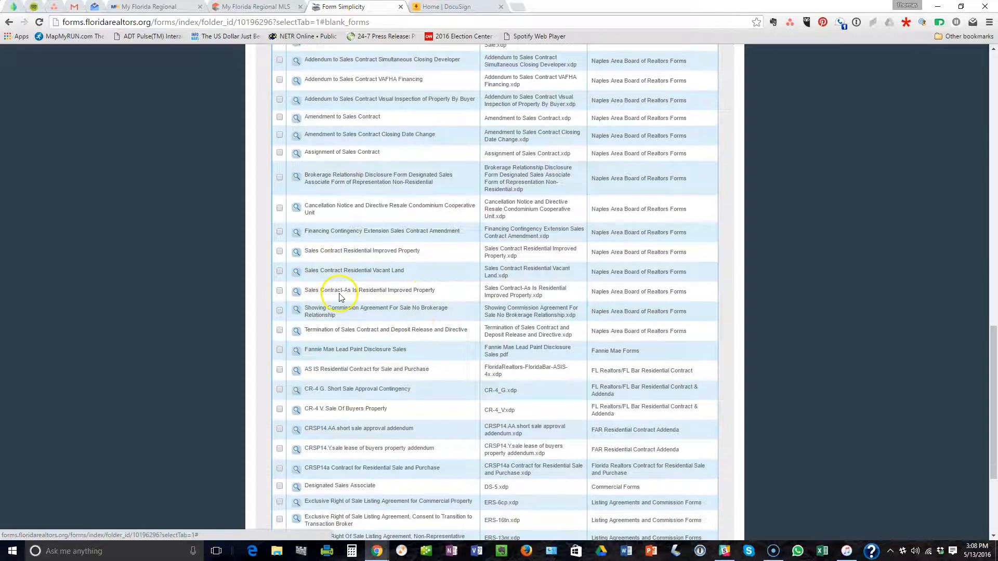
{"action": "scroll", "coordinate": [422, 339], "scroll_direction": "down", "scroll_amount": 1}
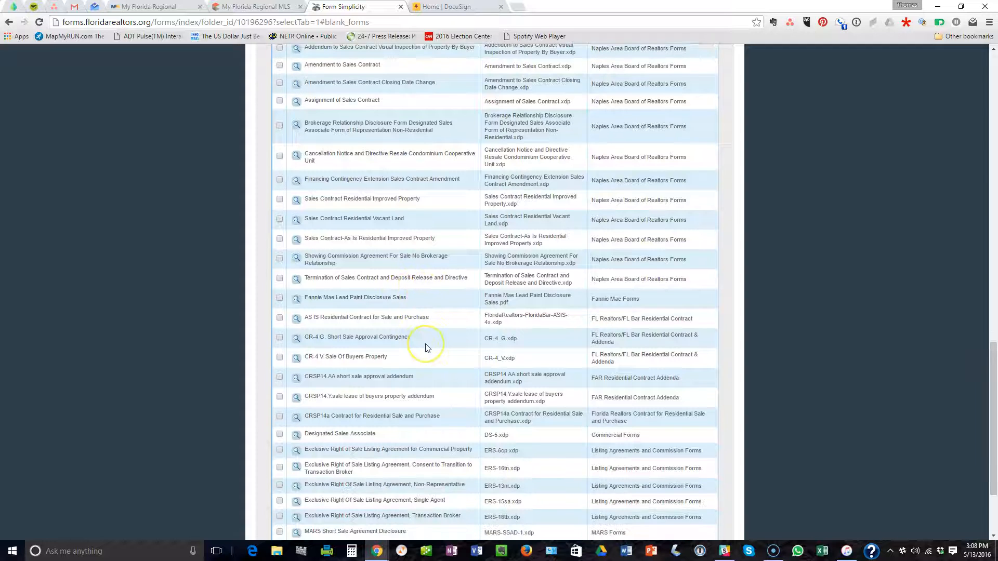
{"action": "scroll", "coordinate": [425, 348], "scroll_direction": "down", "scroll_amount": 1}
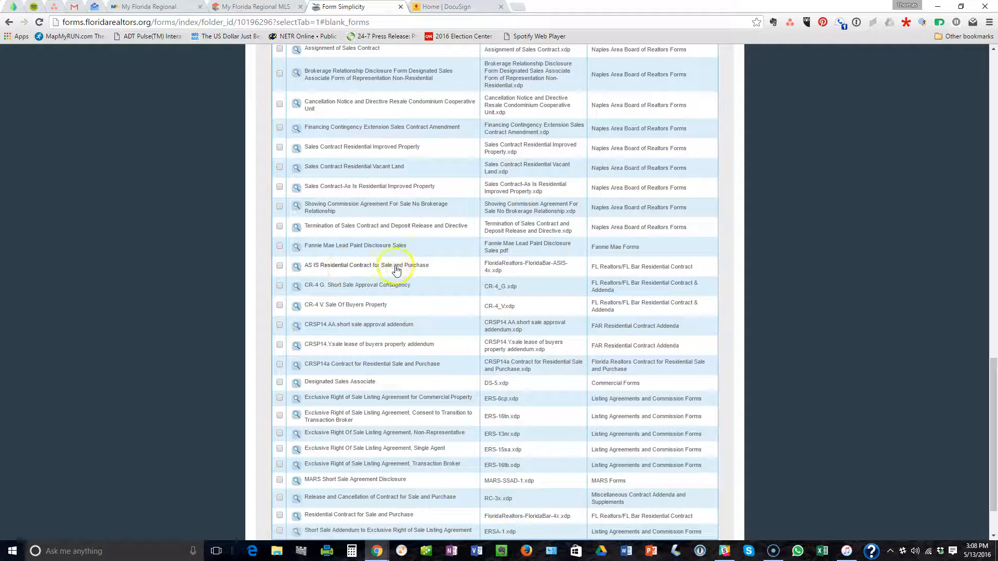
{"action": "scroll", "coordinate": [429, 369], "scroll_direction": "down", "scroll_amount": 1}
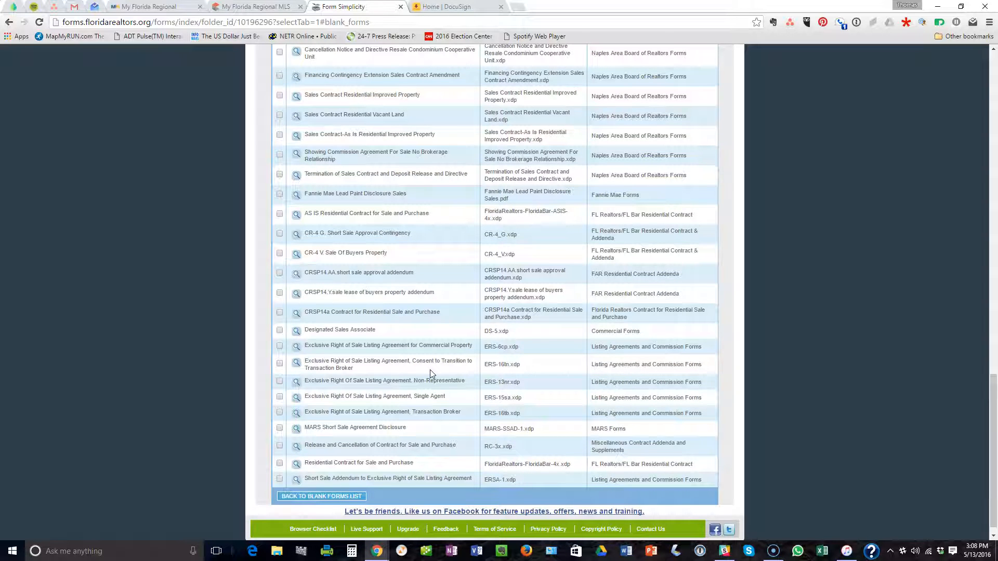
{"action": "scroll", "coordinate": [429, 369], "scroll_direction": "down", "scroll_amount": 1}
Tick the Residential Contract for Sale and Purchase and add it to the transaction.
{"action": "left_click", "coordinate": [316, 446]}
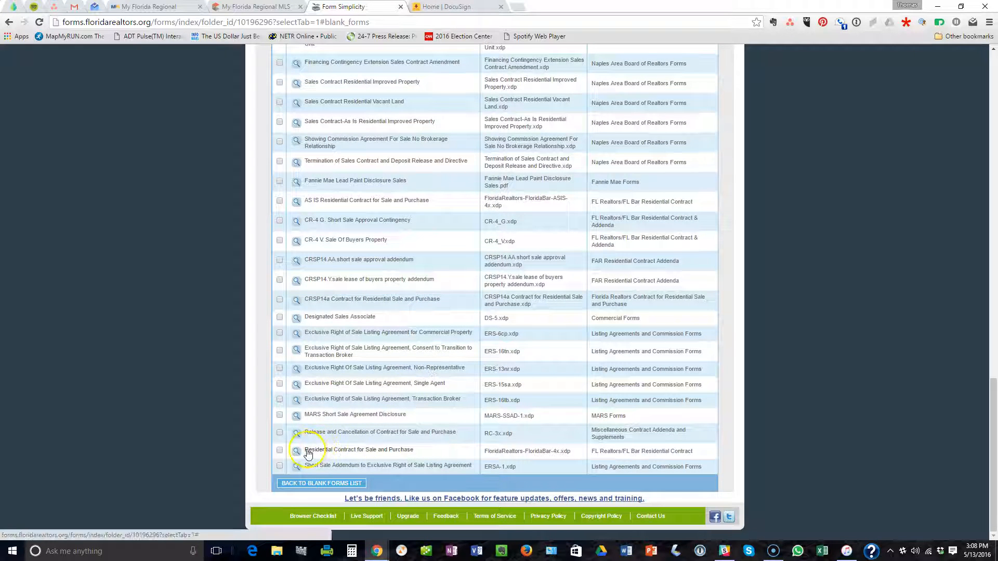
{"action": "left_click", "coordinate": [279, 450]}
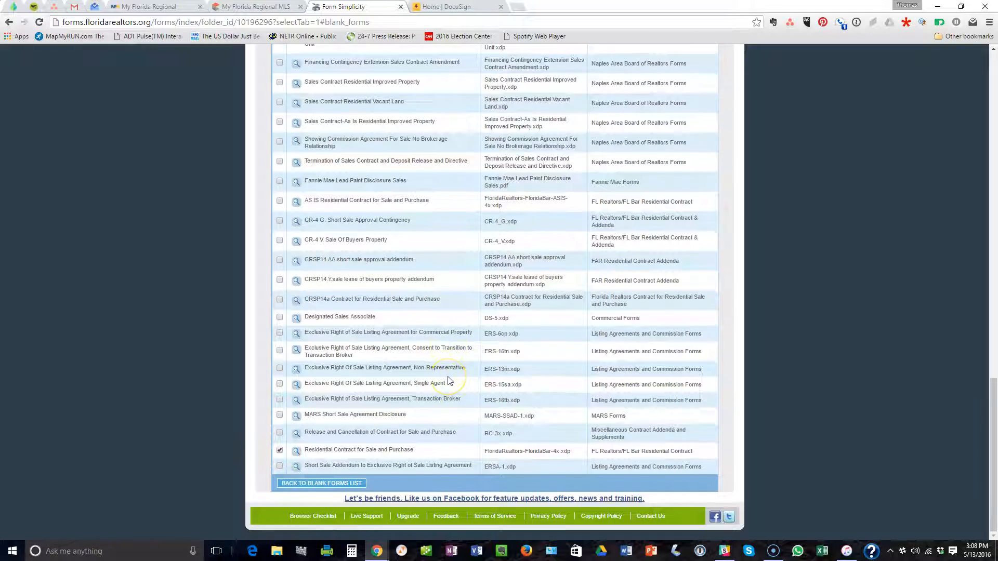
{"action": "scroll", "coordinate": [448, 381], "scroll_direction": "up", "scroll_amount": 20}
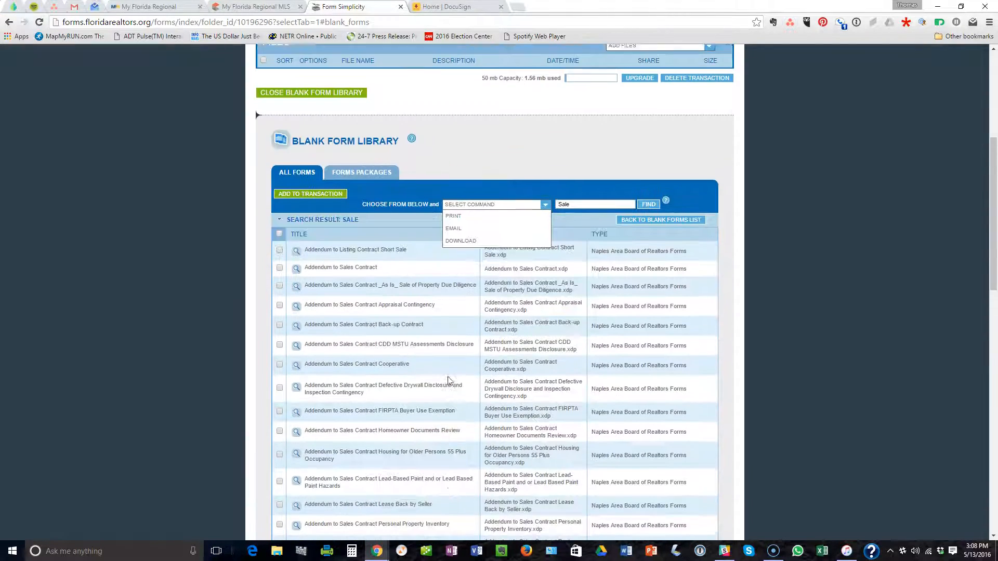
{"action": "scroll", "coordinate": [446, 384], "scroll_direction": "down", "scroll_amount": 1}
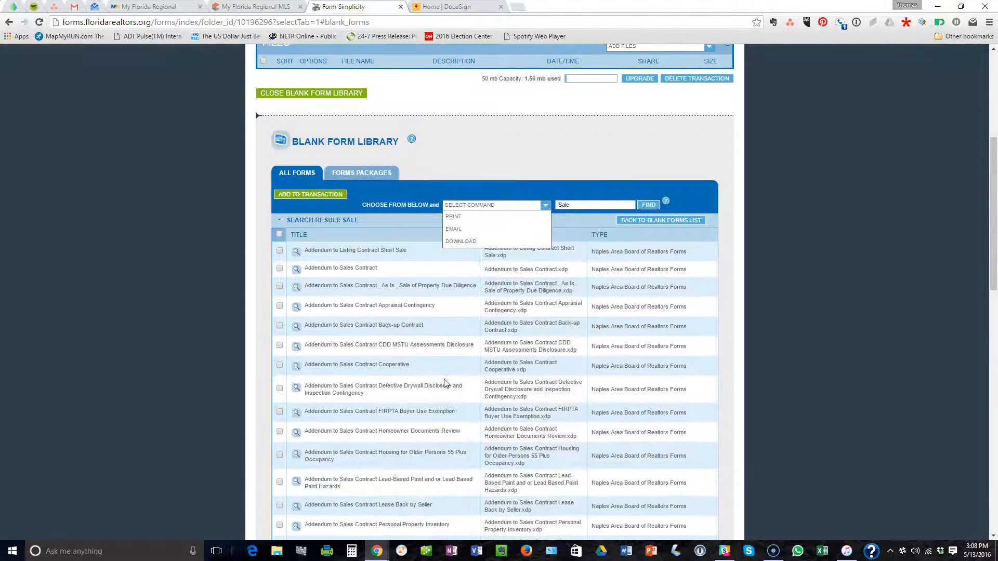
{"action": "left_click", "coordinate": [311, 196]}
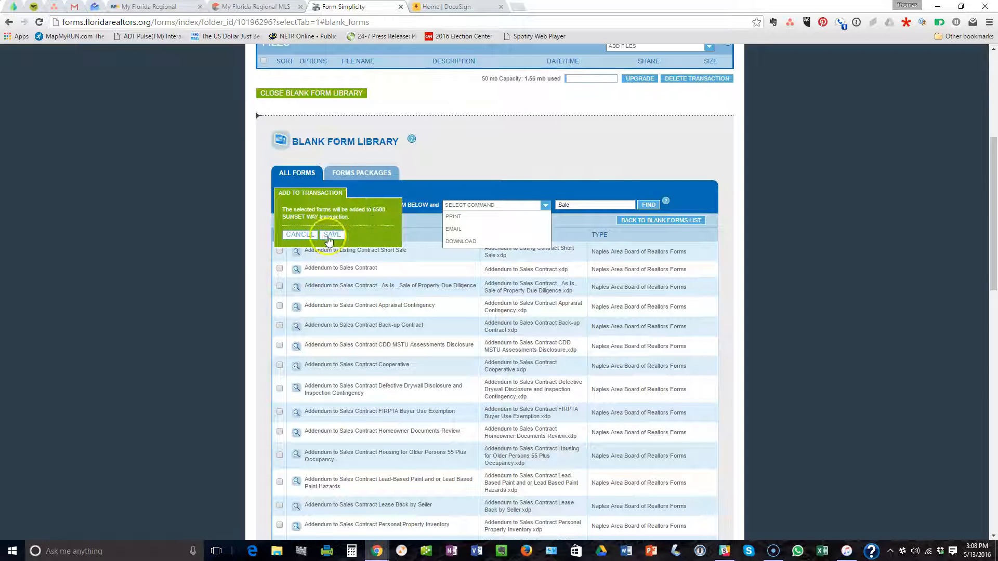
{"action": "left_click", "coordinate": [331, 235]}
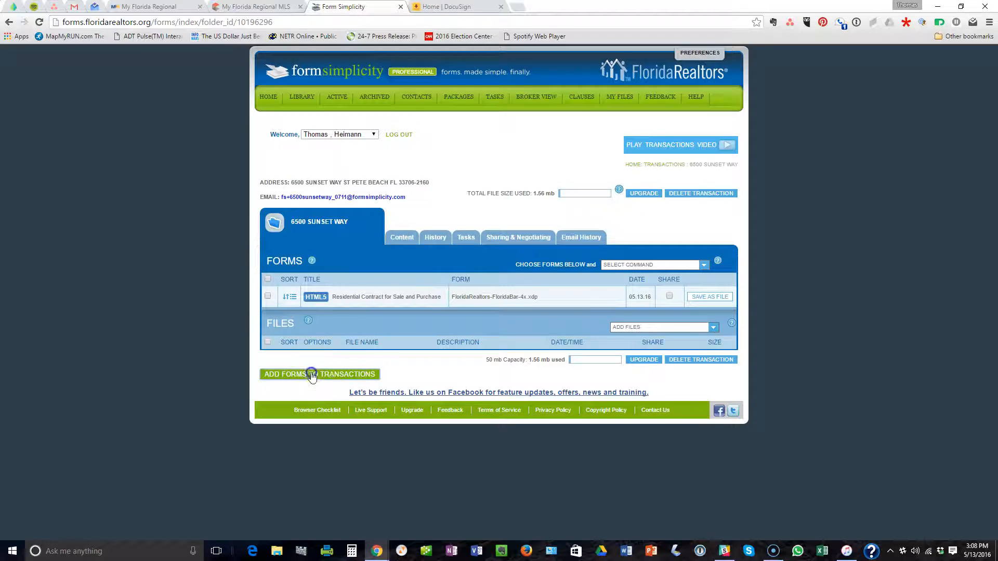
{"action": "left_click", "coordinate": [320, 374]}
Search the library for 'Condominium' and add the CR-4 A. Condominium Rider to the transaction.
{"action": "left_click", "coordinate": [565, 139]}
{"action": "left_click_drag", "start_coordinate": [565, 139], "coordinate": [556, 138]}
{"action": "type", "text": "Condo"}
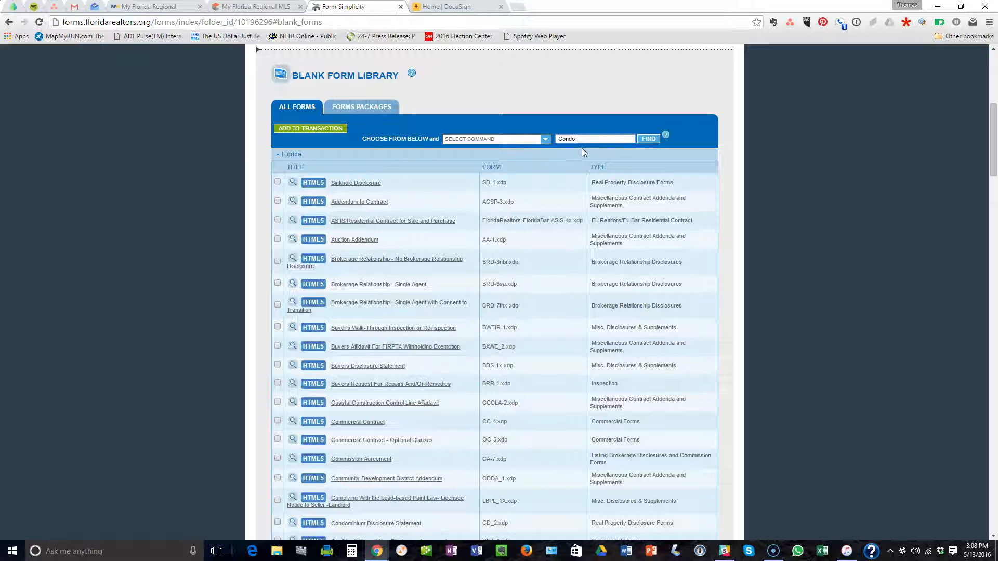
{"action": "type", "text": "minium"}
{"action": "left_click", "coordinate": [647, 139]}
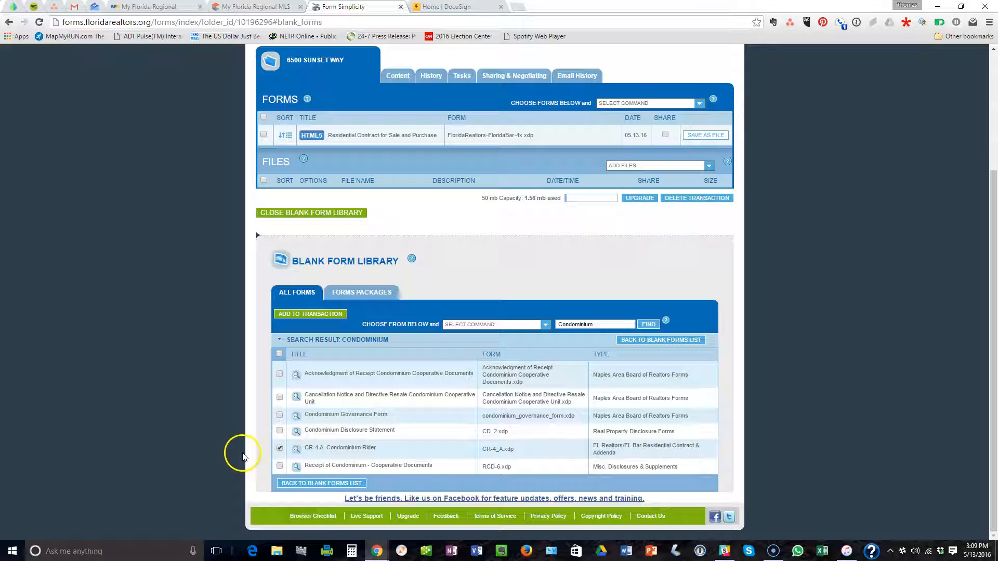
{"action": "left_click", "coordinate": [320, 314]}
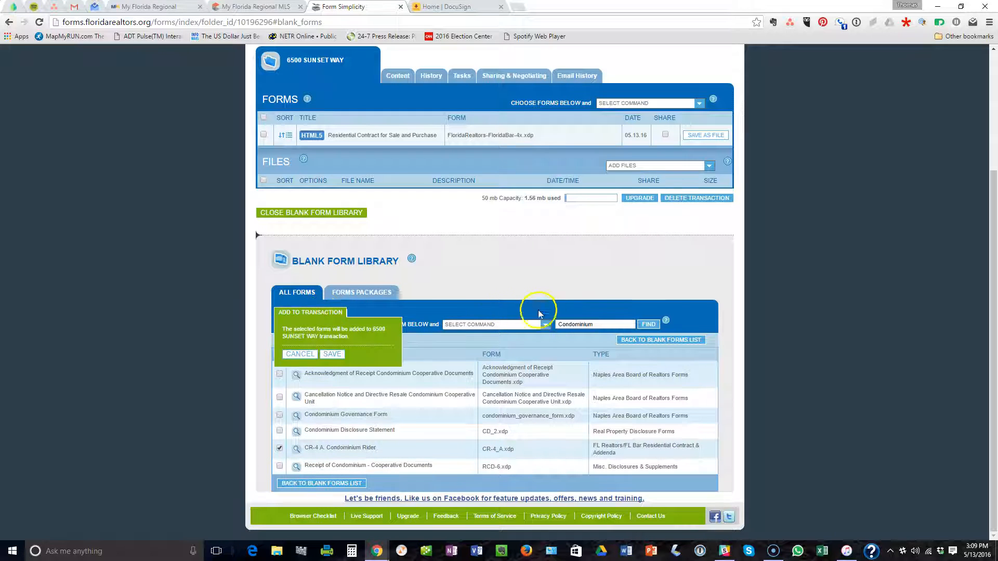
{"action": "left_click", "coordinate": [333, 355]}
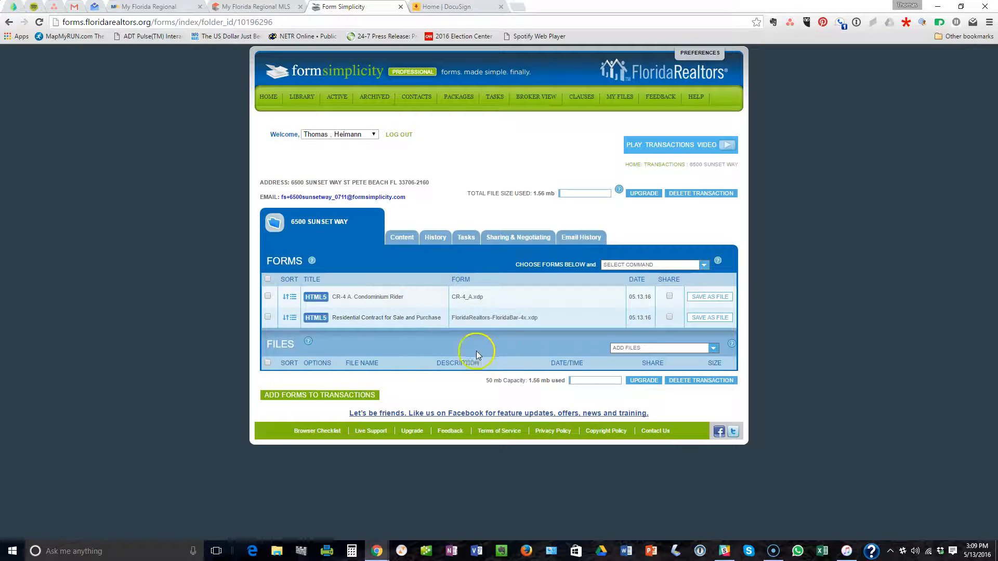
{"action": "left_click", "coordinate": [427, 319]}
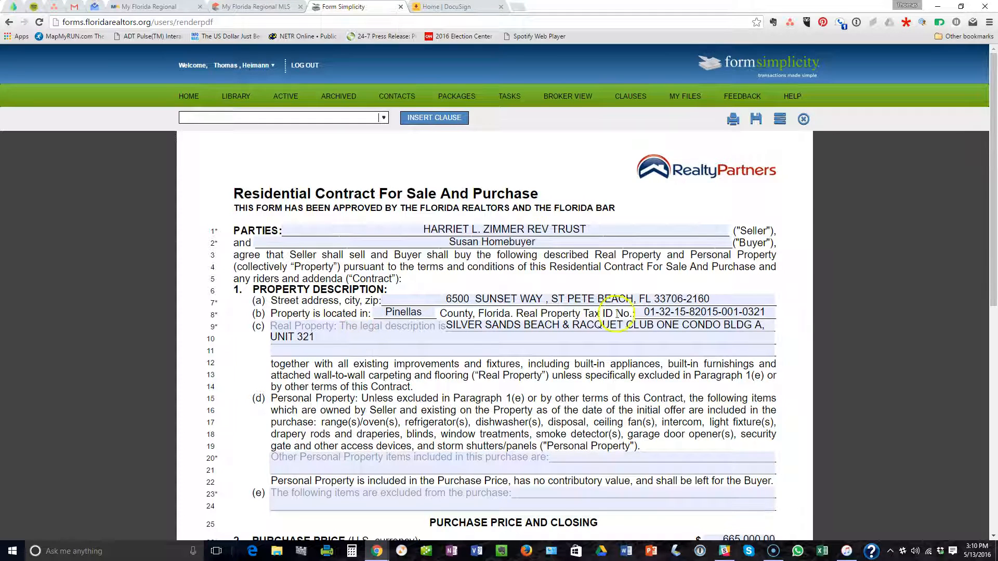
{"action": "scroll", "coordinate": [616, 313], "scroll_direction": "down", "scroll_amount": 2}
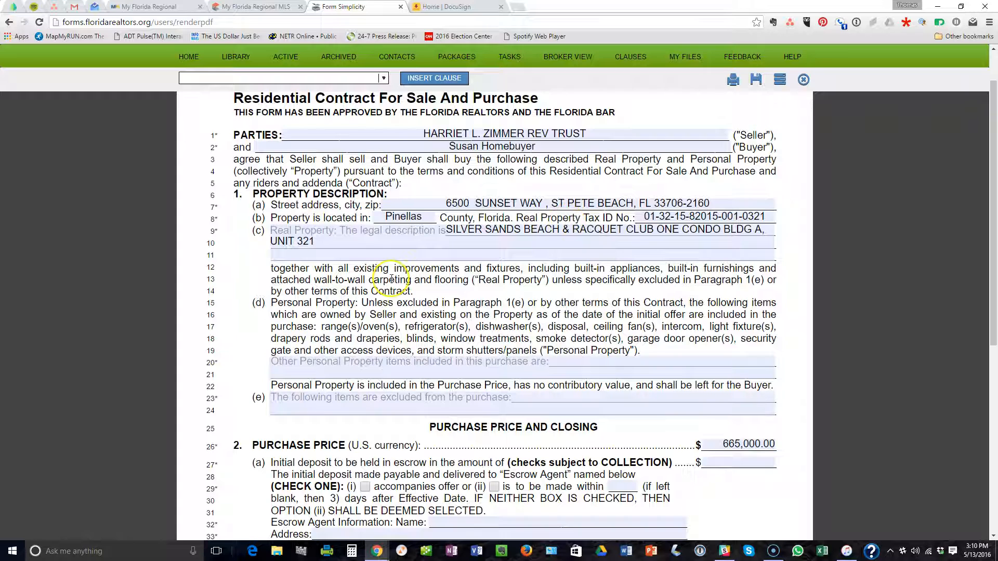
{"action": "scroll", "coordinate": [391, 279], "scroll_direction": "down", "scroll_amount": 1}
{"action": "scroll", "coordinate": [407, 262], "scroll_direction": "down", "scroll_amount": 1}
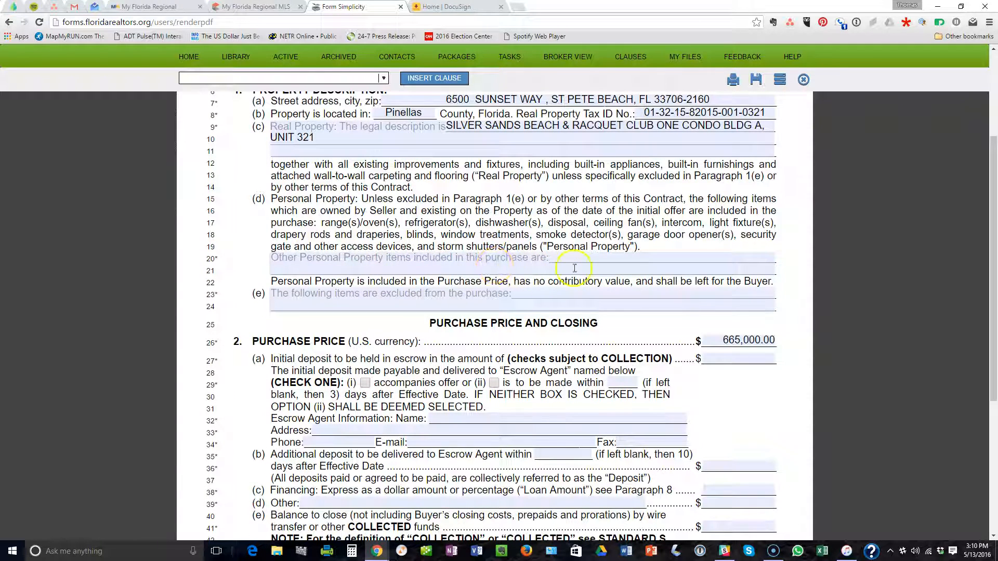
{"action": "left_click", "coordinate": [564, 255]}
{"action": "scroll", "coordinate": [567, 260], "scroll_direction": "down", "scroll_amount": 3}
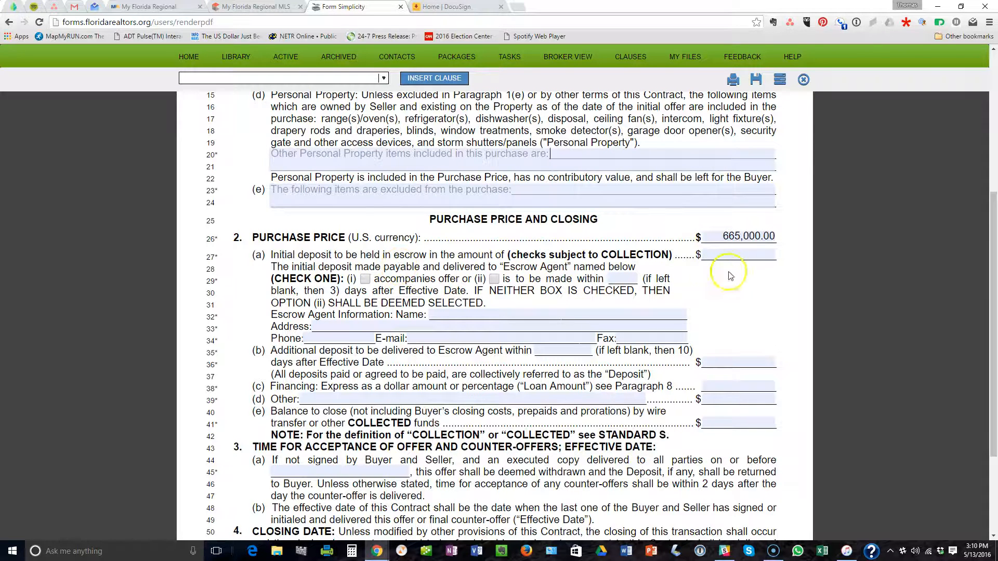
Enter 10,000.00 as the contract's initial escrow deposit.
{"action": "type", "text": "10."}
{"action": "type", "text": "0000"}
{"action": "left_click", "coordinate": [743, 312]}
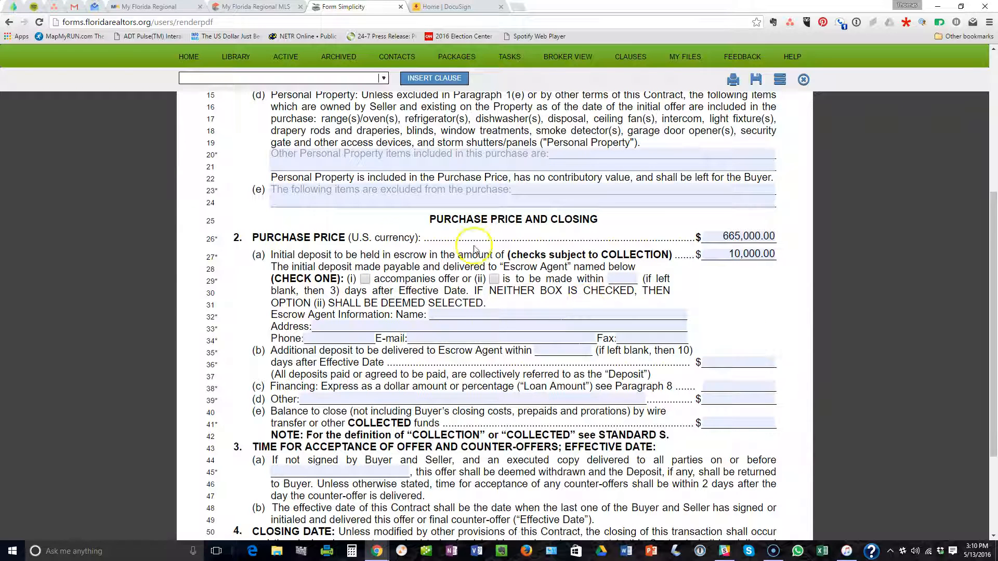
{"action": "scroll", "coordinate": [724, 296], "scroll_direction": "down", "scroll_amount": 1}
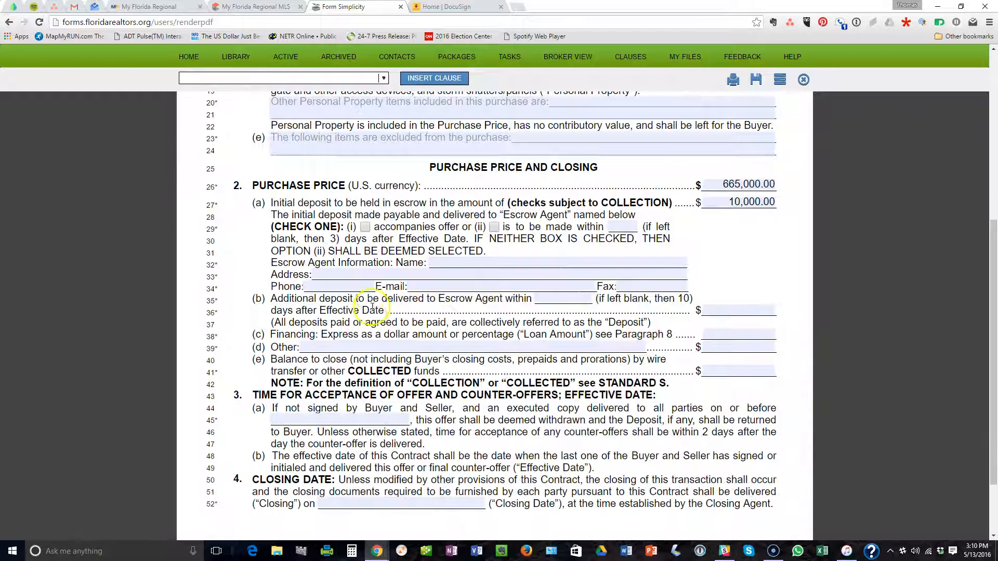
Fill in the escrow agent's name and move through the address, e-mail and fax fields.
{"action": "left_click", "coordinate": [434, 262]}
{"action": "type", "text": "Berlin "}
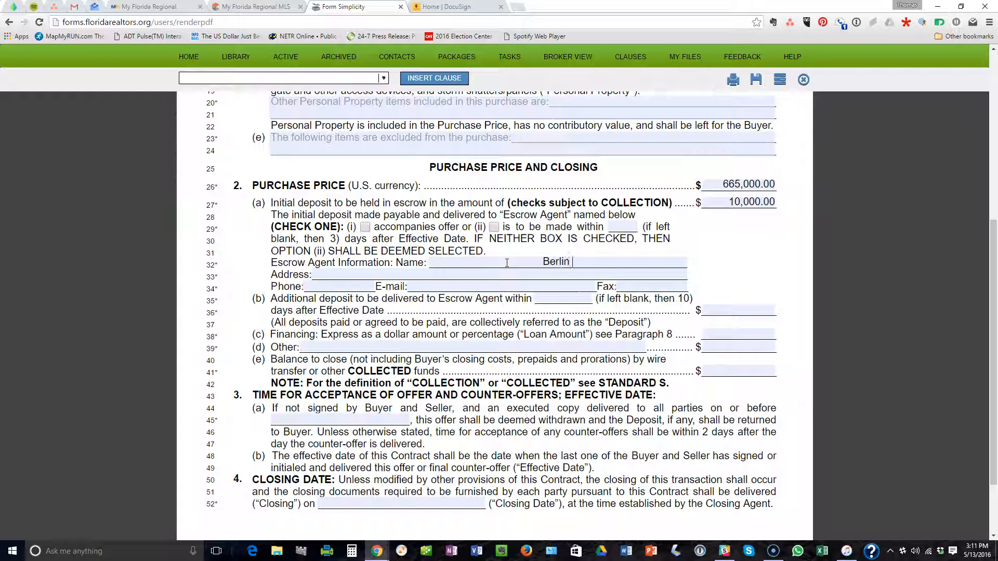
{"action": "type", "text": "Patten Ebling"}
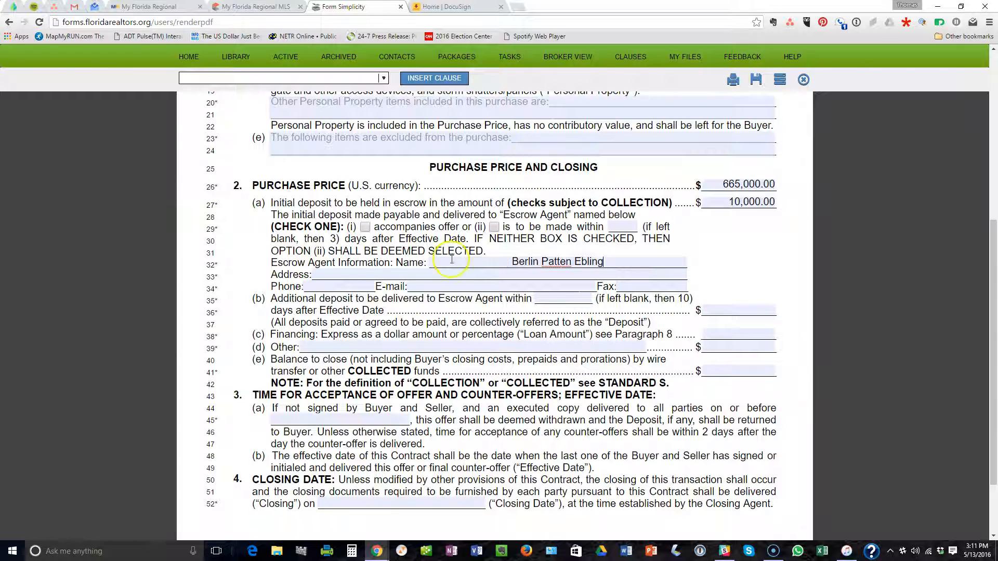
{"action": "left_click", "coordinate": [330, 274]}
{"action": "left_click", "coordinate": [418, 288]}
{"action": "left_click", "coordinate": [632, 286]}
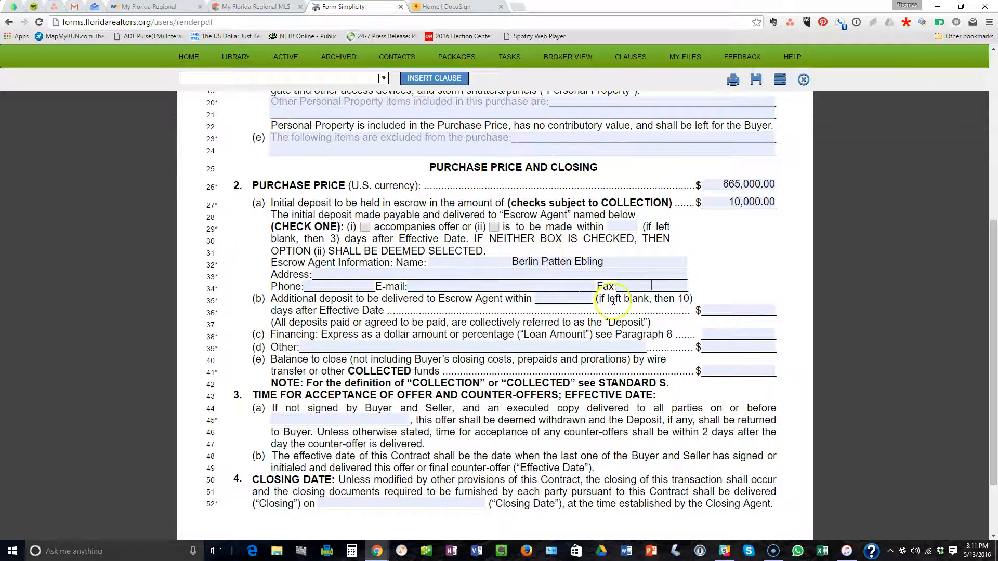
Enter a 0.00 additional deposit, 80% financing, and 'Balance' as the balance to close.
{"action": "scroll", "coordinate": [680, 281], "scroll_direction": "down", "scroll_amount": 2}
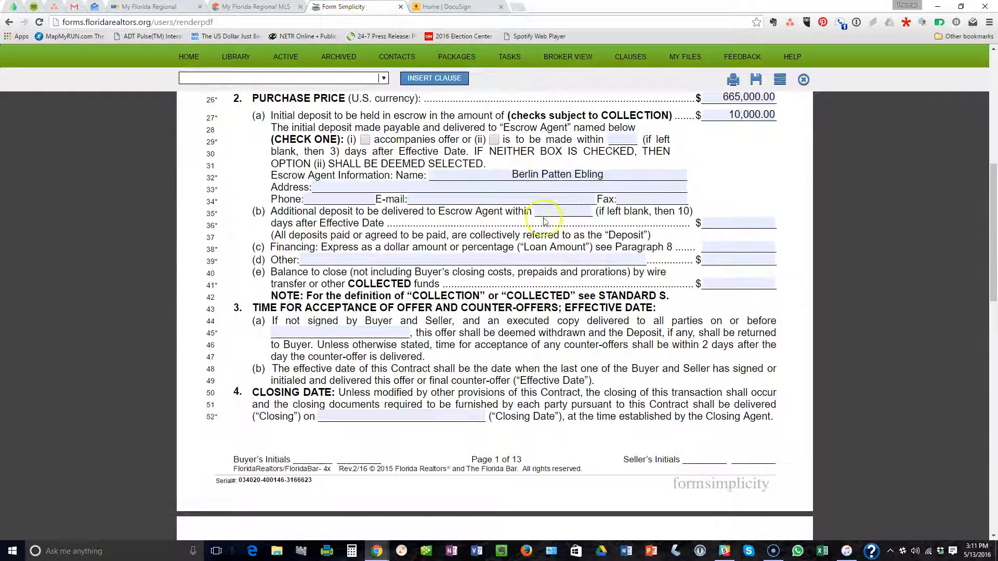
{"action": "left_click", "coordinate": [717, 222]}
{"action": "left_click", "coordinate": [728, 222]}
{"action": "left_click", "coordinate": [749, 244]}
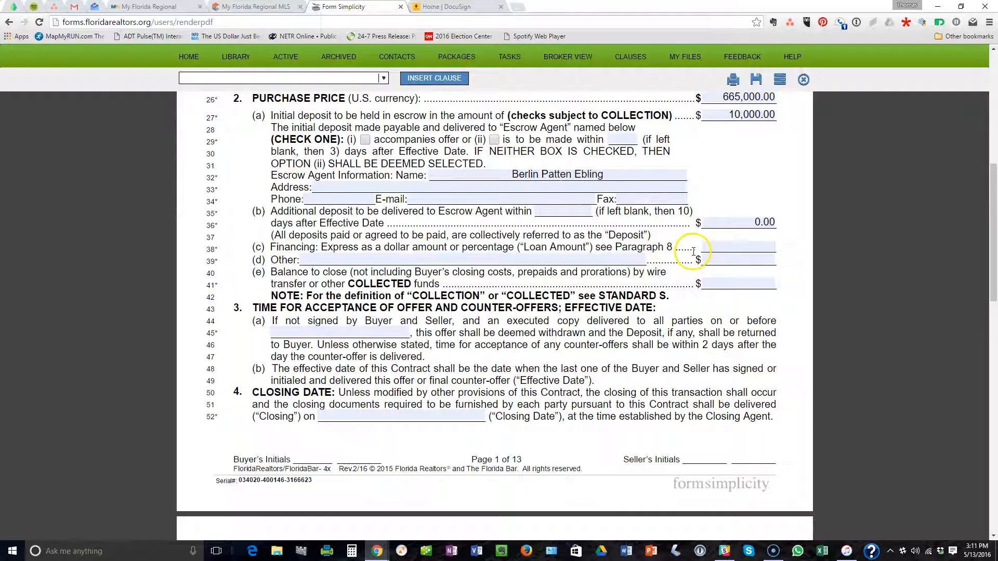
{"action": "scroll", "coordinate": [637, 260], "scroll_direction": "down", "scroll_amount": 1}
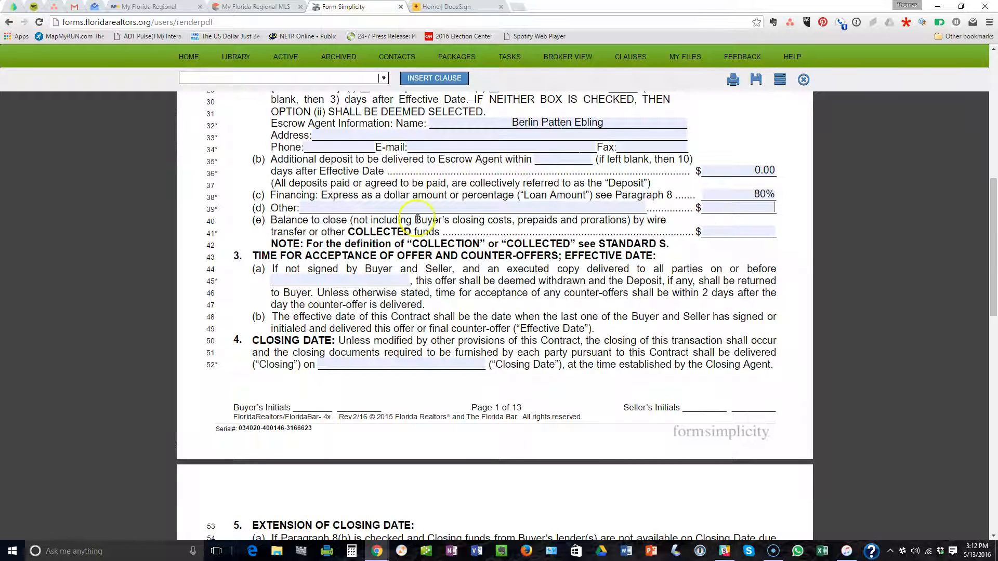
{"action": "left_click", "coordinate": [722, 230]}
{"action": "scroll", "coordinate": [748, 196], "scroll_direction": "up", "scroll_amount": 2}
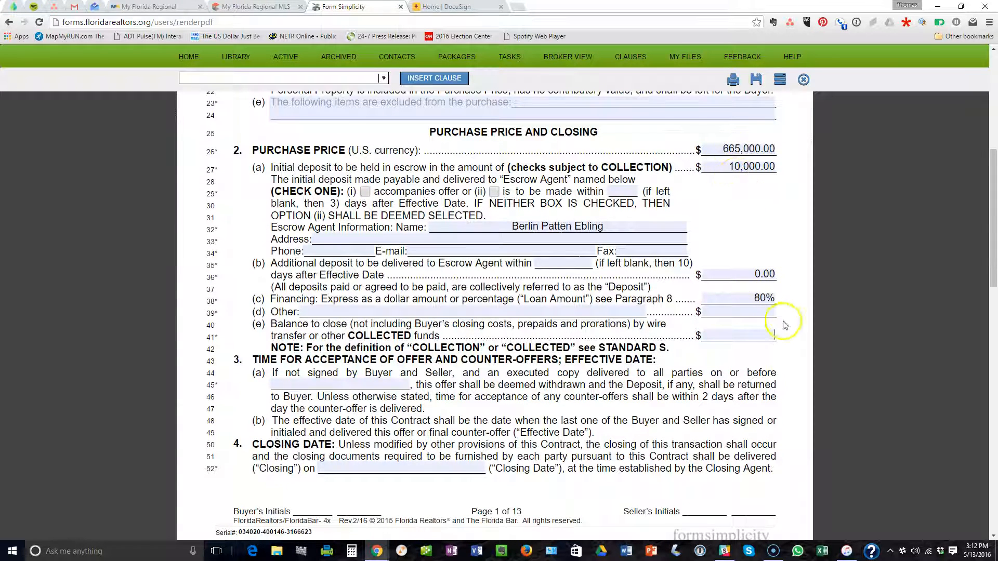
{"action": "left_click", "coordinate": [734, 331]}
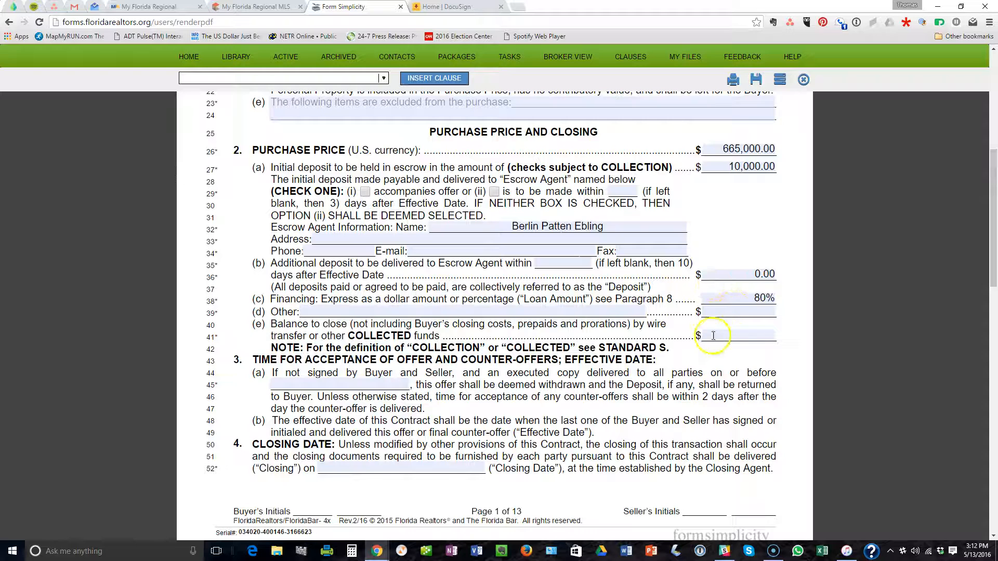
{"action": "left_click", "coordinate": [741, 335]}
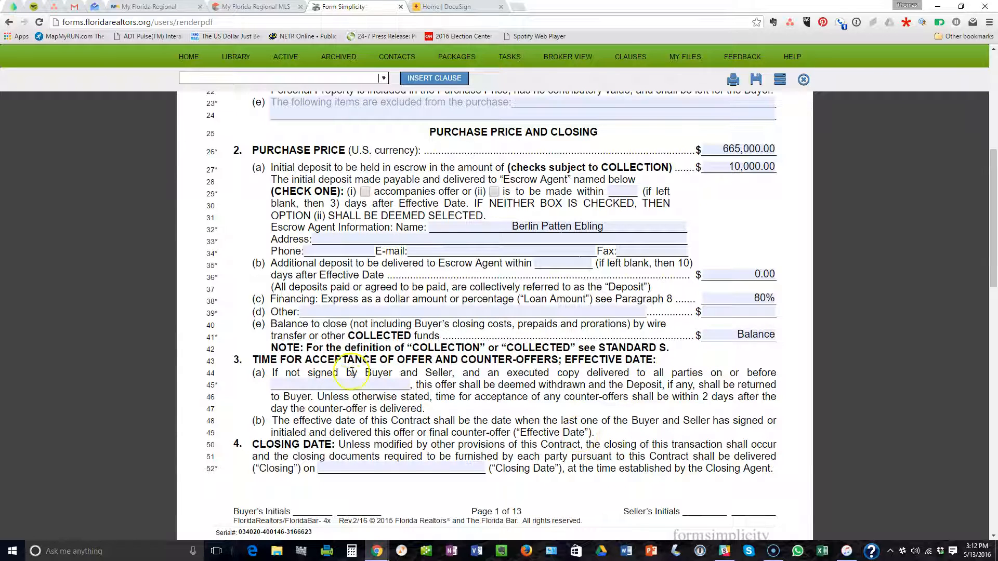
{"action": "scroll", "coordinate": [343, 364], "scroll_direction": "down", "scroll_amount": 2}
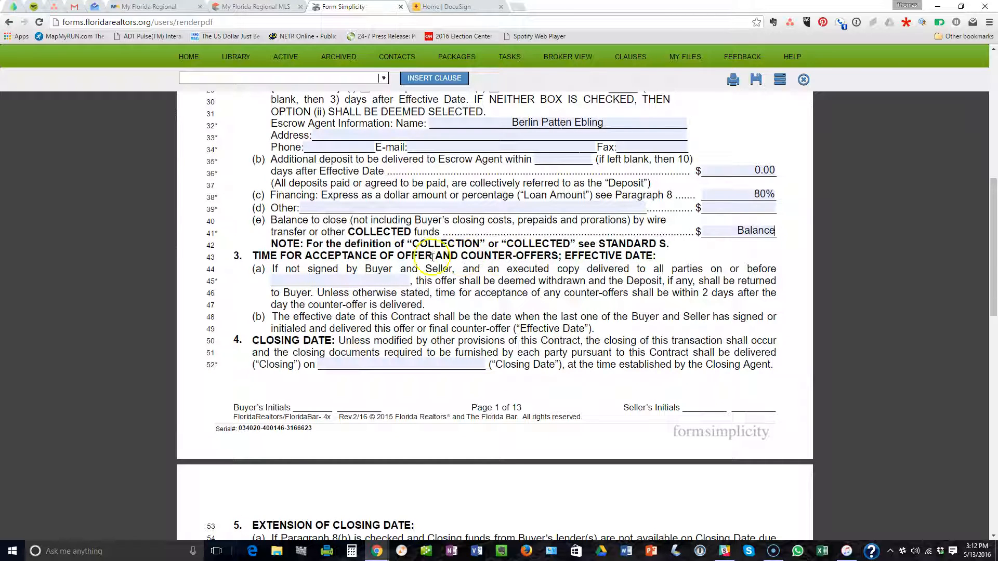
Set the offer acceptance deadline to May 16, 2016 and the Closing Date to June 20, 2016.
{"action": "left_click", "coordinate": [304, 281]}
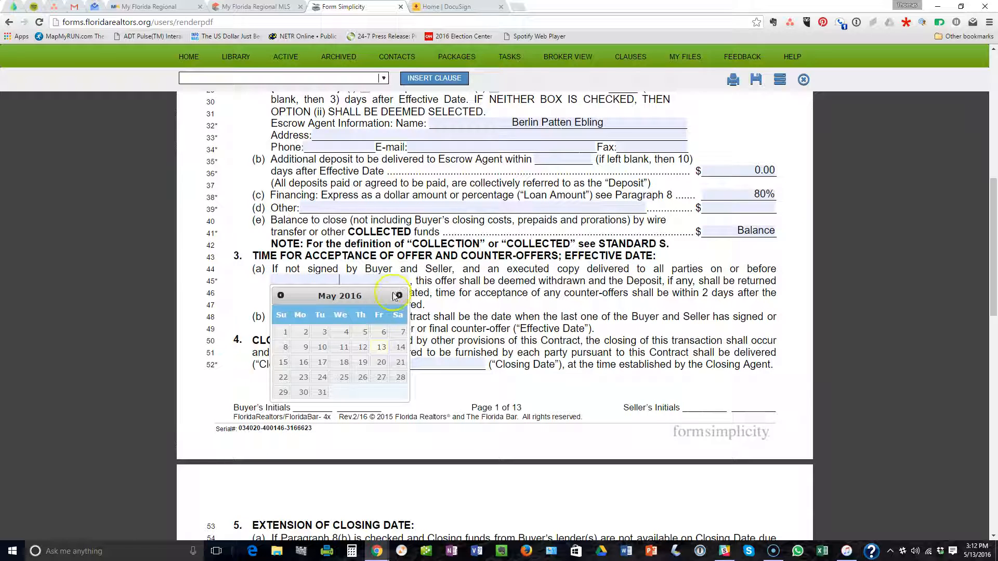
{"action": "left_click", "coordinate": [304, 362]}
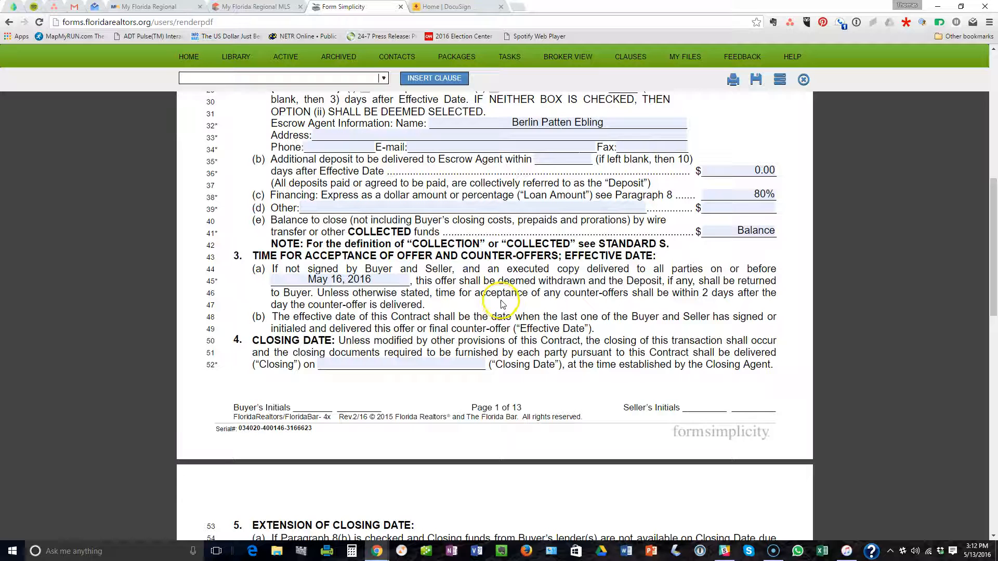
{"action": "left_click", "coordinate": [362, 366]}
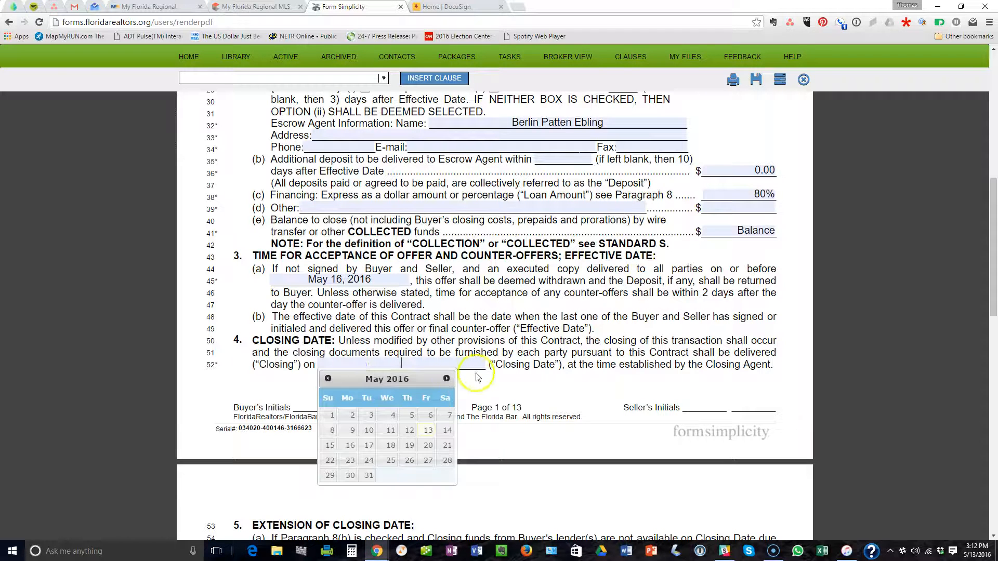
{"action": "left_click", "coordinate": [447, 378]}
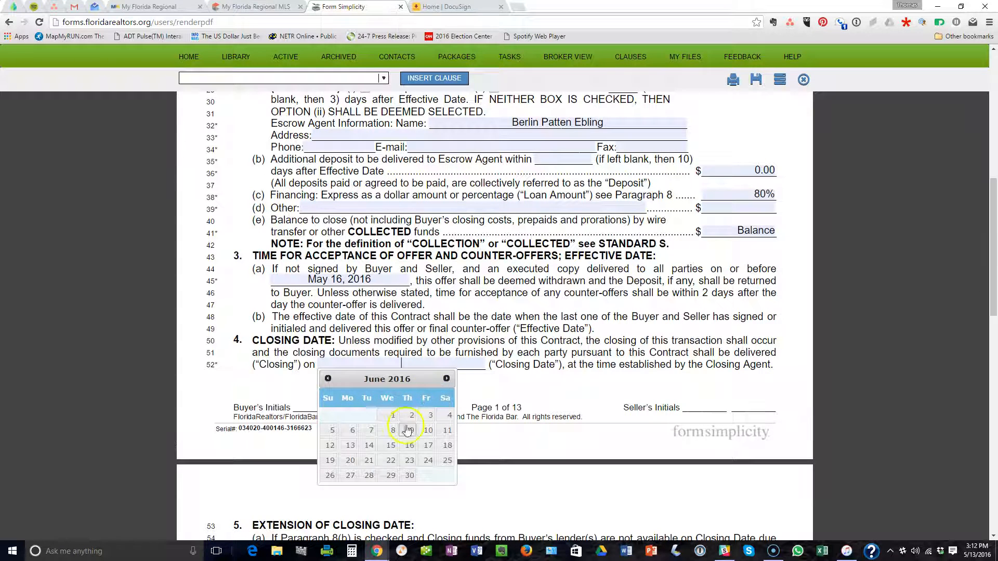
{"action": "left_click", "coordinate": [350, 460]}
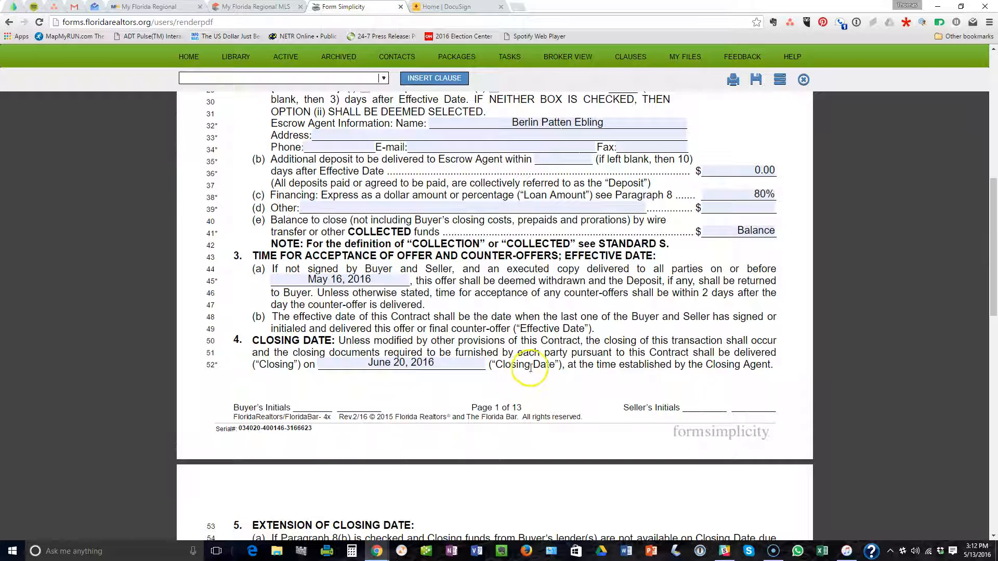
{"action": "left_click", "coordinate": [475, 366]}
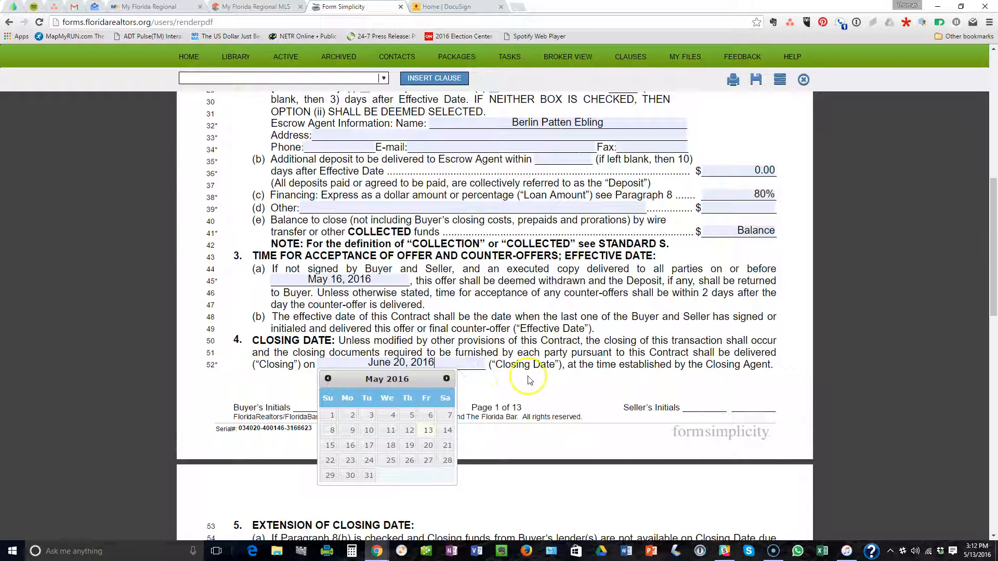
{"action": "left_click", "coordinate": [529, 381]}
{"action": "scroll", "coordinate": [563, 381], "scroll_direction": "down", "scroll_amount": 7}
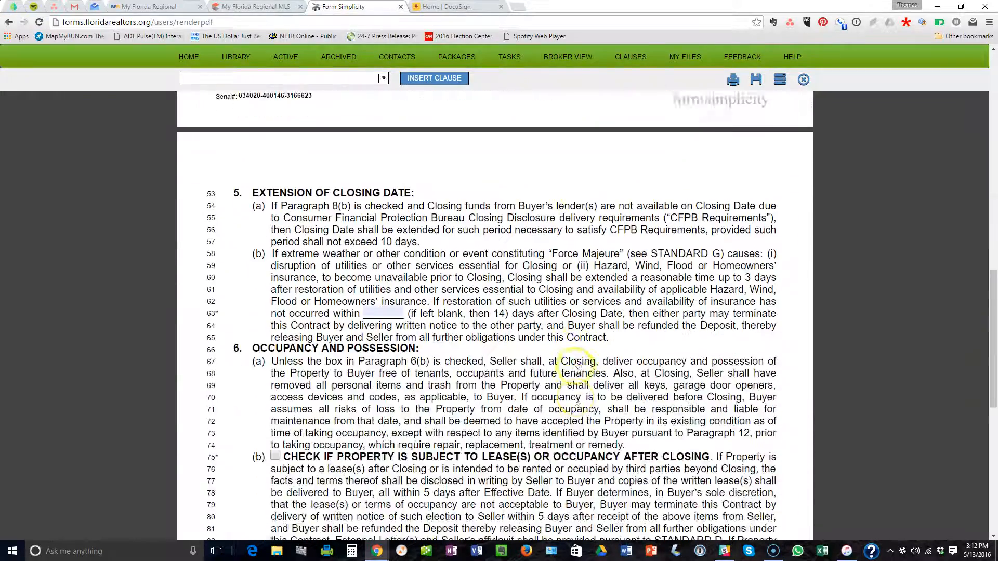
Check paragraph 8(b) loan contingency for a conventional, fixed or adjustable rate loan.
{"action": "scroll", "coordinate": [575, 366], "scroll_direction": "down", "scroll_amount": 7}
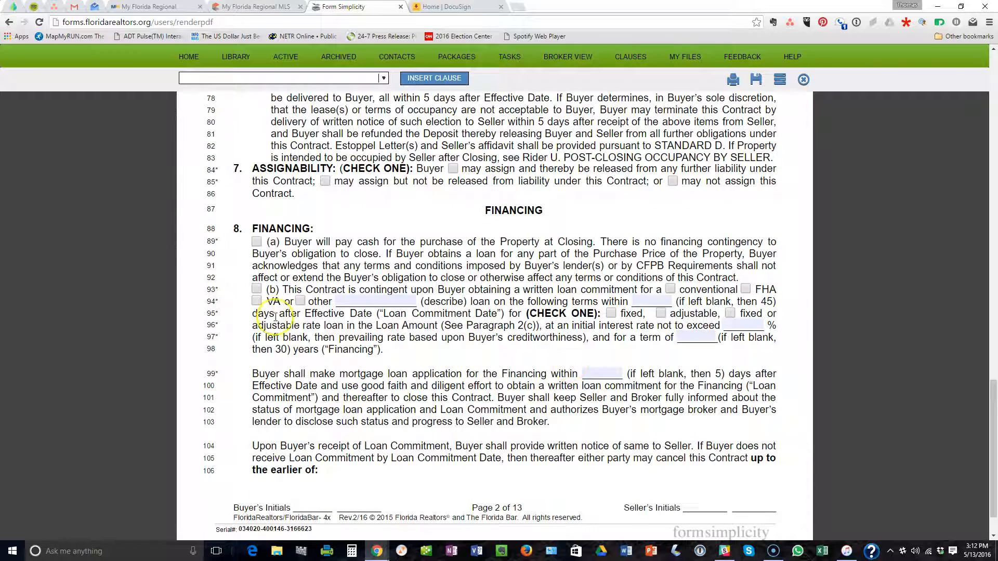
{"action": "left_click", "coordinate": [262, 290]}
{"action": "left_click", "coordinate": [670, 289]}
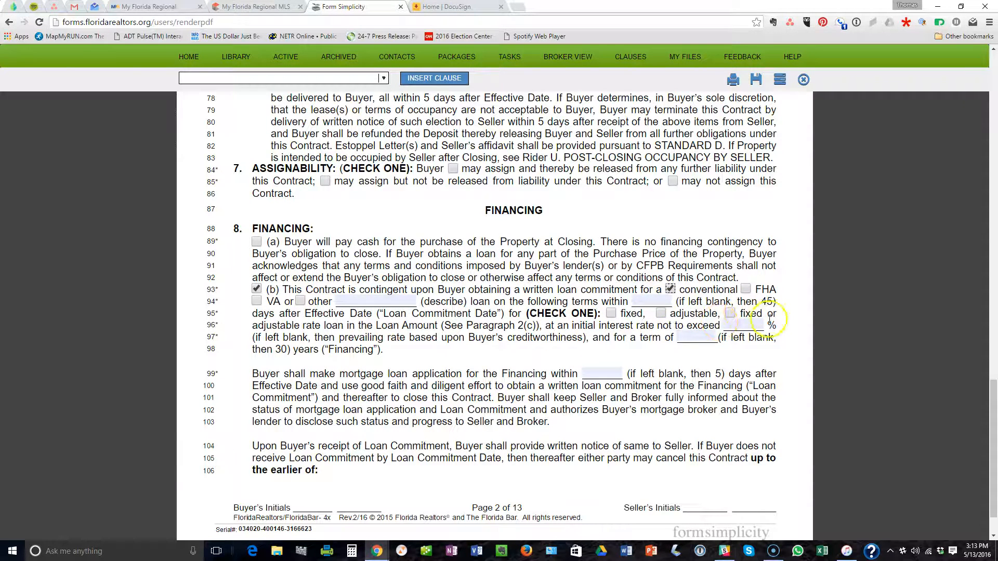
{"action": "left_click", "coordinate": [730, 314]}
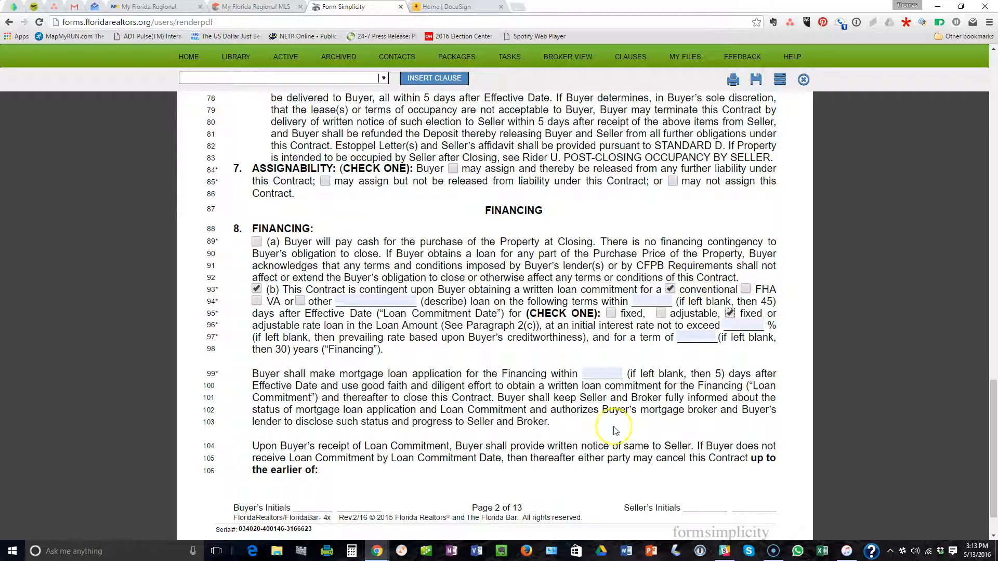
{"action": "scroll", "coordinate": [556, 335], "scroll_direction": "down", "scroll_amount": 1}
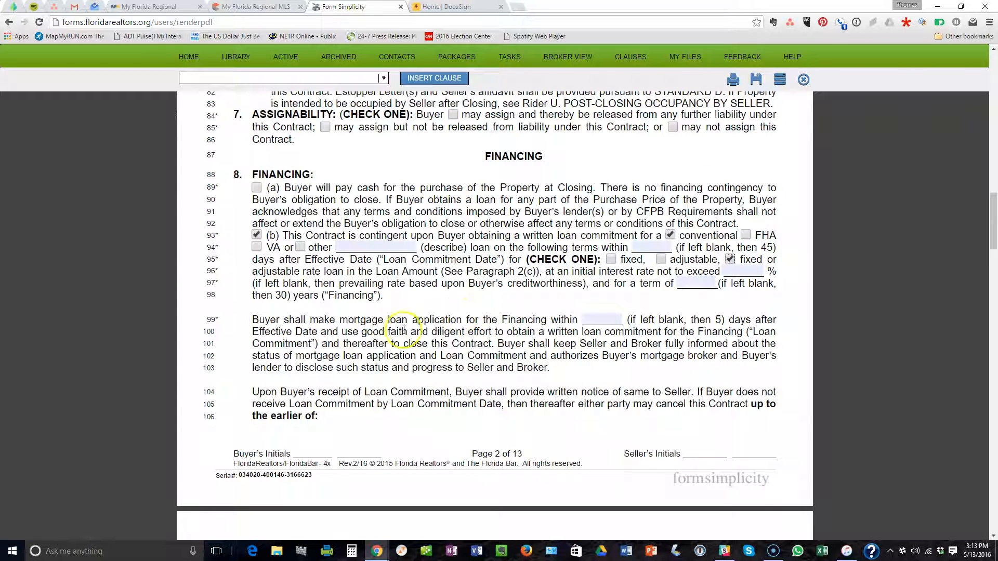
{"action": "scroll", "coordinate": [541, 331], "scroll_direction": "down", "scroll_amount": 1}
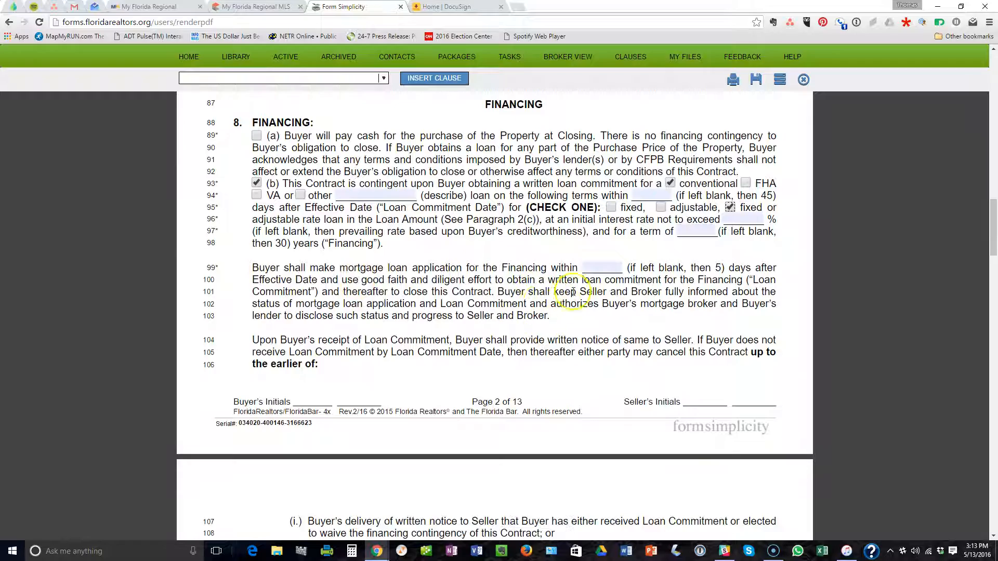
{"action": "scroll", "coordinate": [491, 297], "scroll_direction": "down", "scroll_amount": 7}
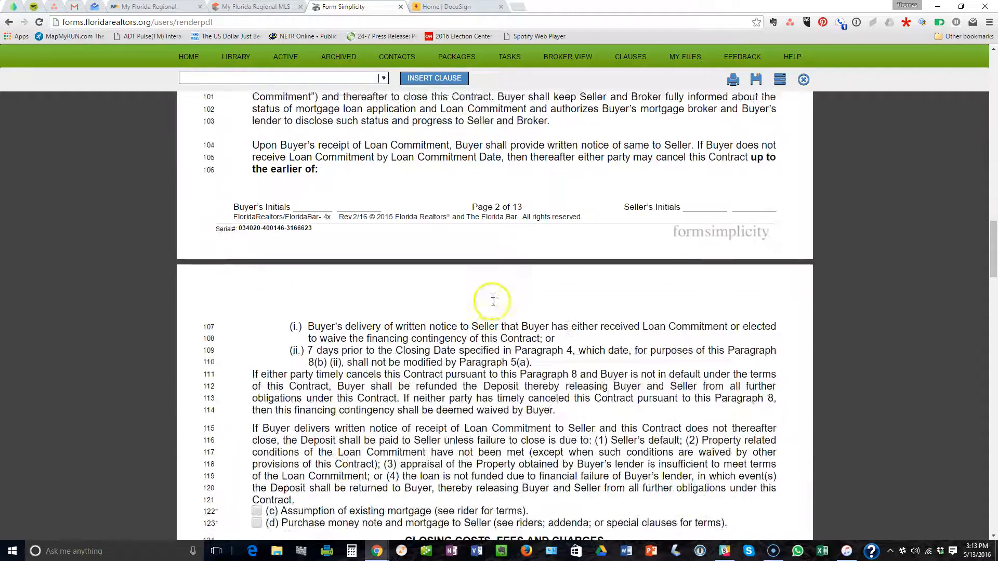
{"action": "scroll", "coordinate": [491, 296], "scroll_direction": "down", "scroll_amount": 4}
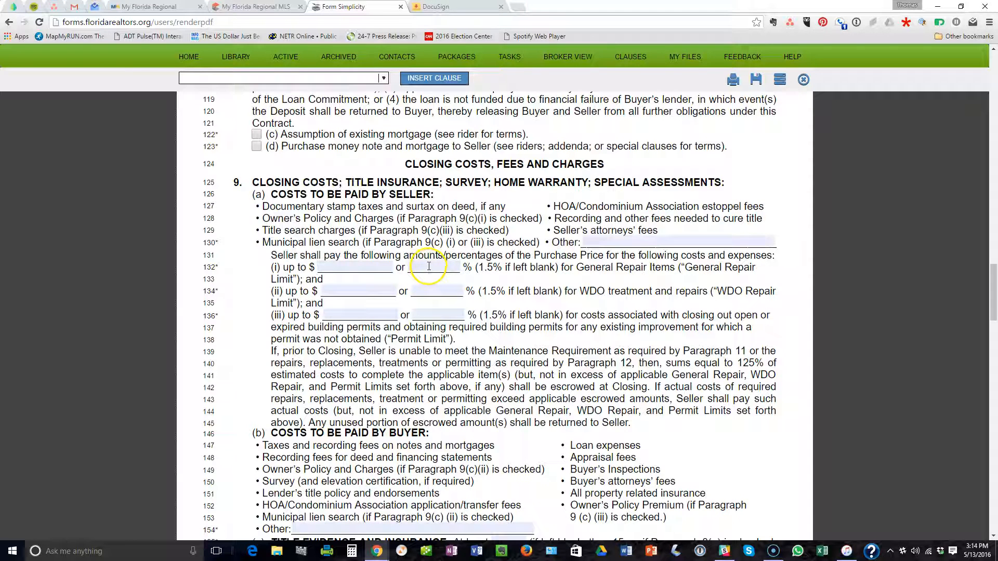
Review the General Repair and WDO repair limit percentages in paragraph 9.
{"action": "left_click", "coordinate": [437, 266]}
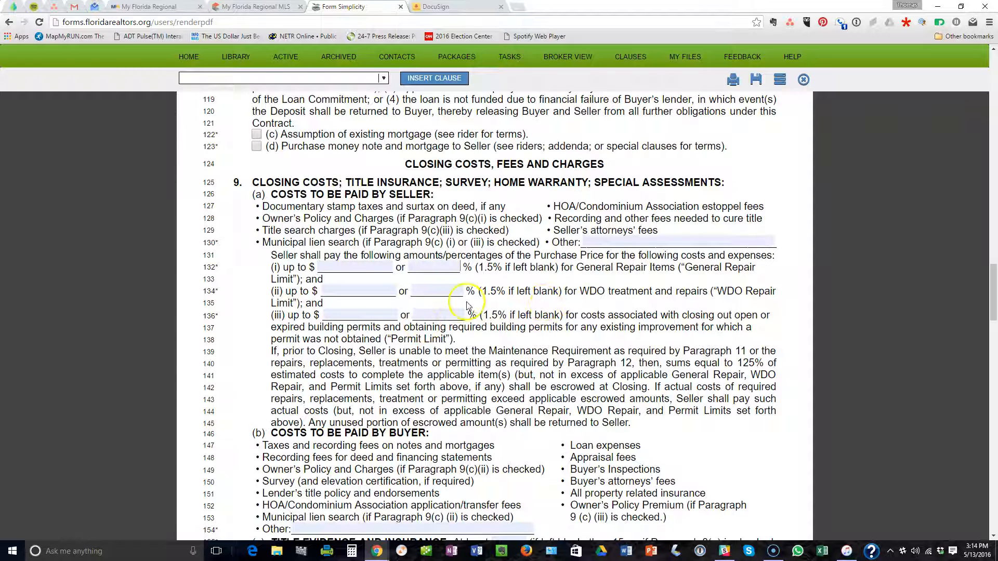
{"action": "scroll", "coordinate": [467, 305], "scroll_direction": "down", "scroll_amount": 1}
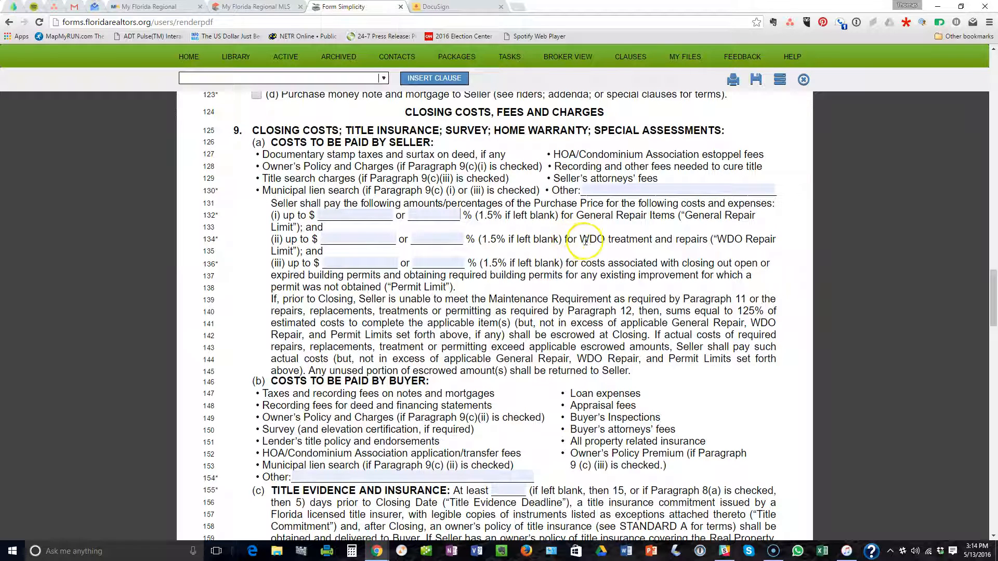
{"action": "left_click_drag", "start_coordinate": [539, 239], "coordinate": [721, 249]}
{"action": "left_click", "coordinate": [722, 249]}
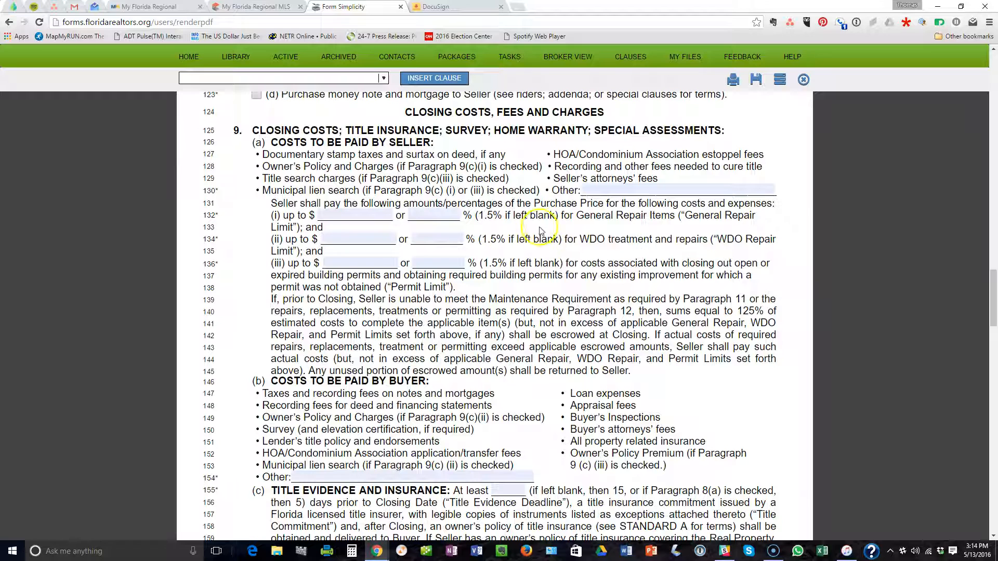
{"action": "scroll", "coordinate": [552, 288], "scroll_direction": "down", "scroll_amount": 2}
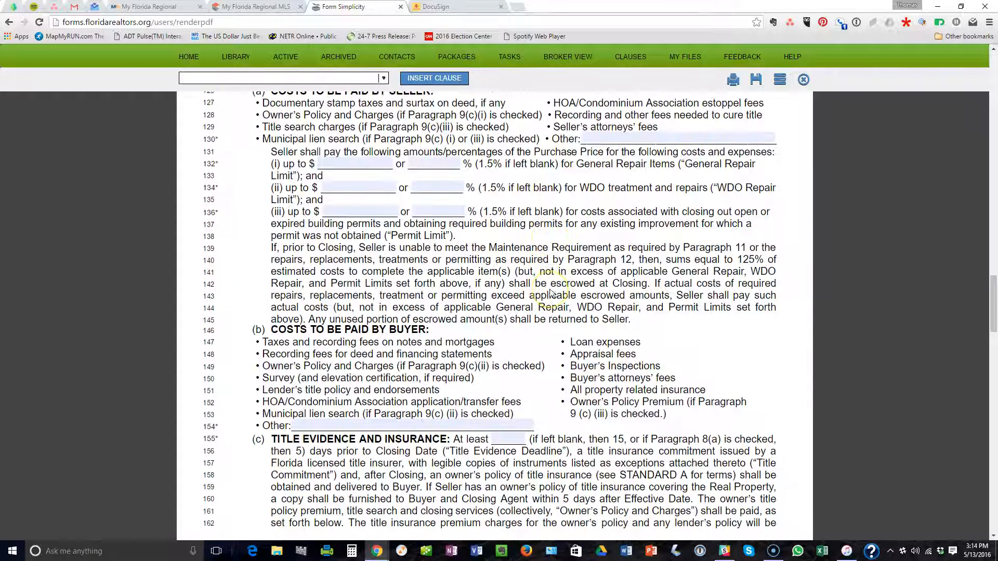
{"action": "scroll", "coordinate": [546, 218], "scroll_direction": "down", "scroll_amount": 1}
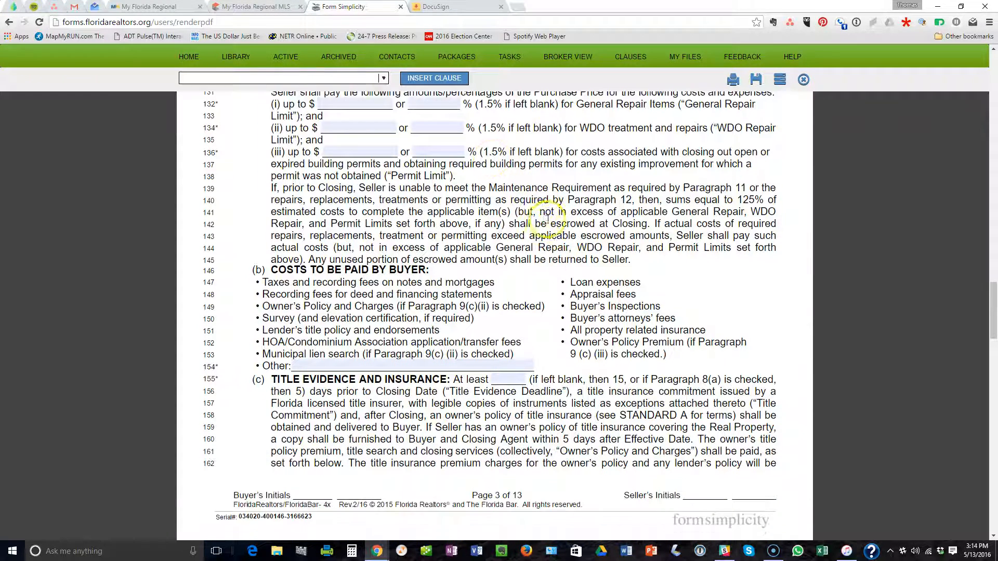
{"action": "scroll", "coordinate": [546, 224], "scroll_direction": "down", "scroll_amount": 2}
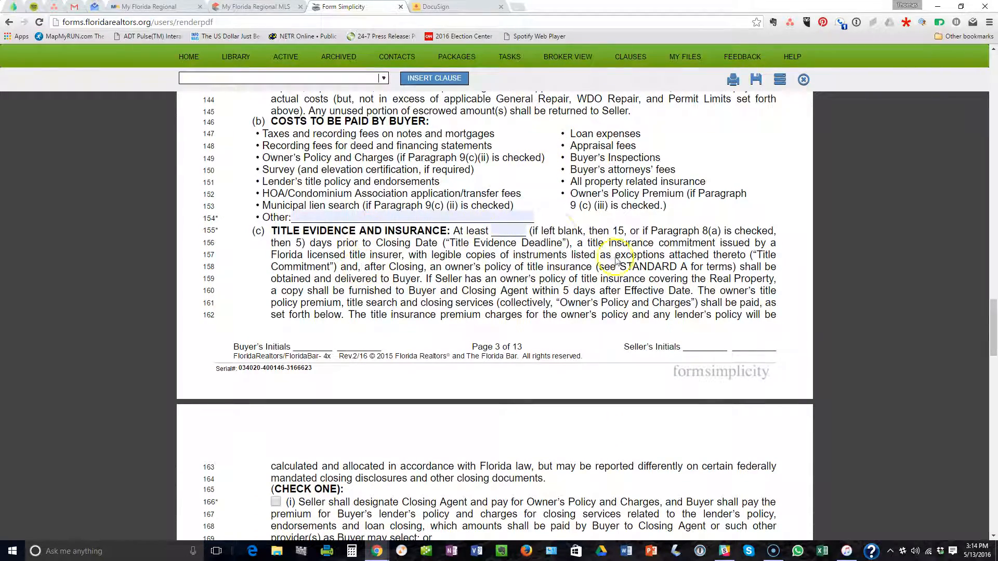
{"action": "scroll", "coordinate": [602, 233], "scroll_direction": "down", "scroll_amount": 4}
{"action": "scroll", "coordinate": [602, 240], "scroll_direction": "down", "scroll_amount": 1}
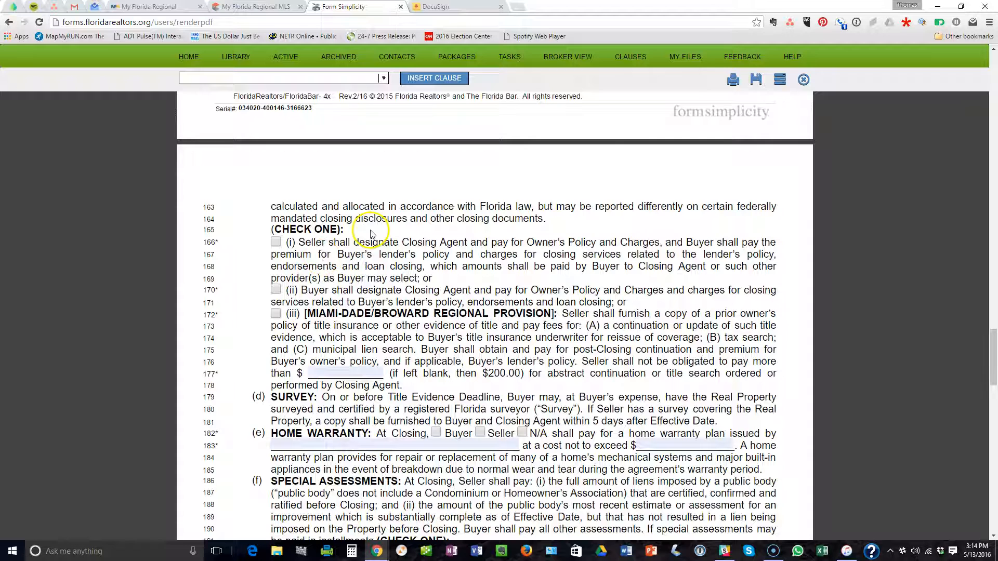
{"action": "scroll", "coordinate": [364, 229], "scroll_direction": "down", "scroll_amount": 1}
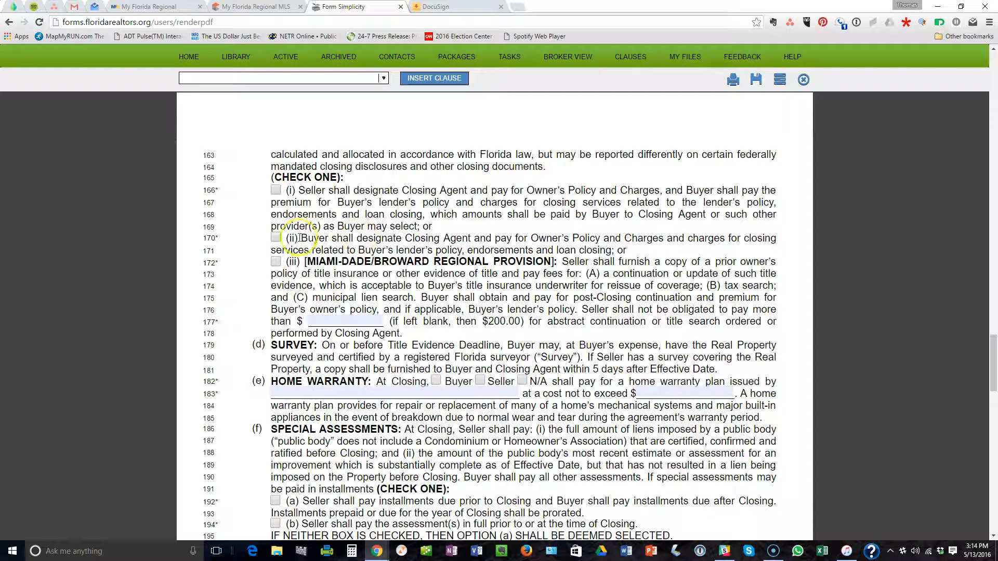
Tick 9(c)(ii) so Buyer designates the Closing Agent, and move on to paragraph 19 Addenda.
{"action": "left_click", "coordinate": [276, 239]}
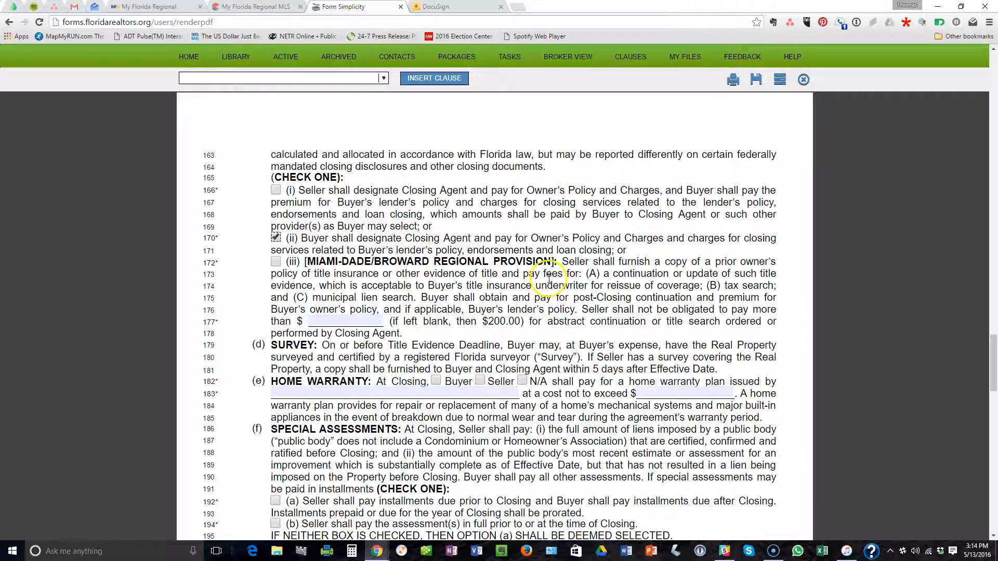
{"action": "scroll", "coordinate": [550, 281], "scroll_direction": "down", "scroll_amount": 1}
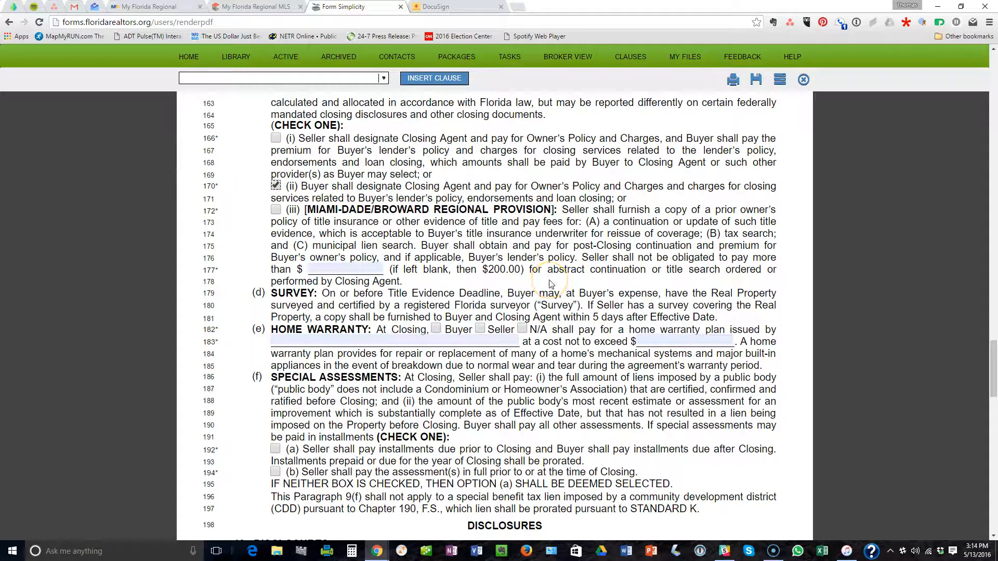
{"action": "scroll", "coordinate": [561, 281], "scroll_direction": "down", "scroll_amount": 1}
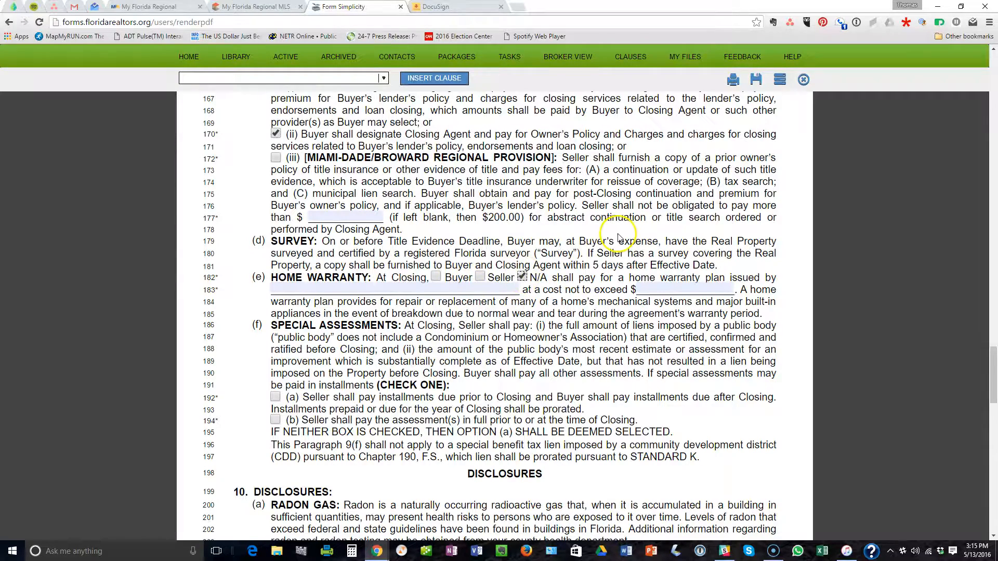
{"action": "scroll", "coordinate": [624, 235], "scroll_direction": "down", "scroll_amount": 3}
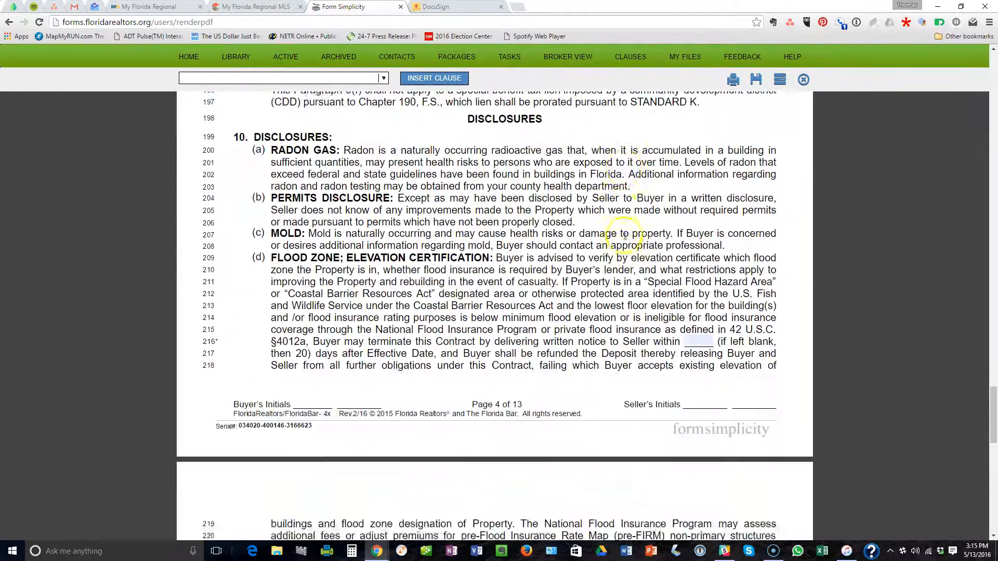
{"action": "scroll", "coordinate": [618, 244], "scroll_direction": "down", "scroll_amount": 8}
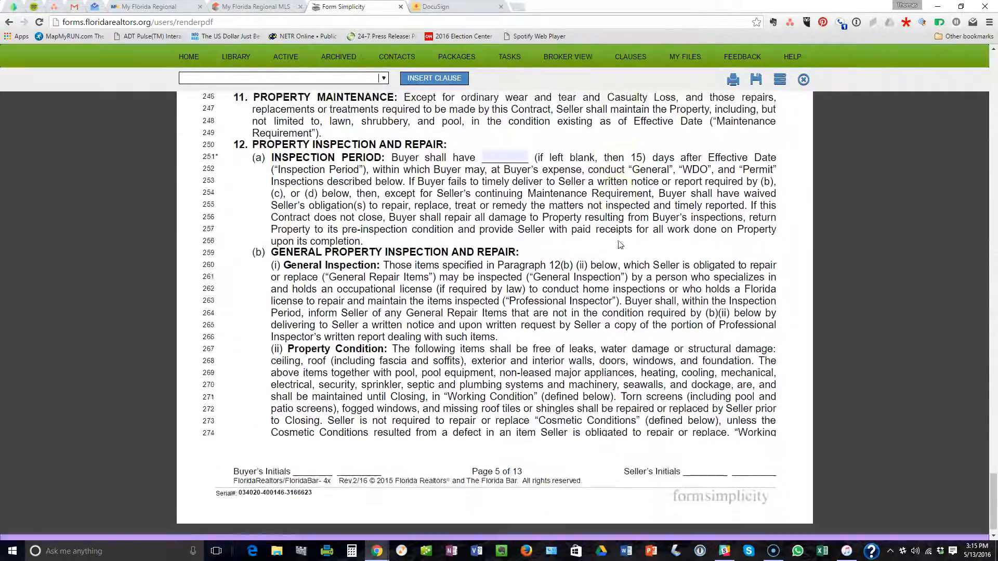
{"action": "scroll", "coordinate": [387, 250], "scroll_direction": "down", "scroll_amount": 6}
{"action": "scroll", "coordinate": [387, 246], "scroll_direction": "down", "scroll_amount": 13}
{"action": "scroll", "coordinate": [388, 246], "scroll_direction": "down", "scroll_amount": 20}
{"action": "scroll", "coordinate": [413, 218], "scroll_direction": "down", "scroll_amount": 20}
{"action": "scroll", "coordinate": [413, 216], "scroll_direction": "down", "scroll_amount": 13}
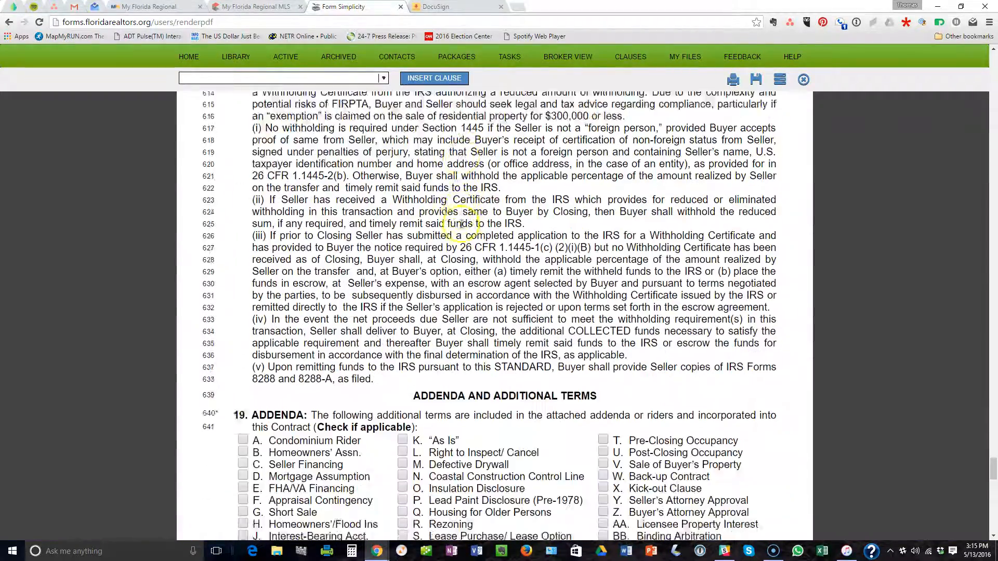
{"action": "scroll", "coordinate": [462, 223], "scroll_direction": "down", "scroll_amount": 4}
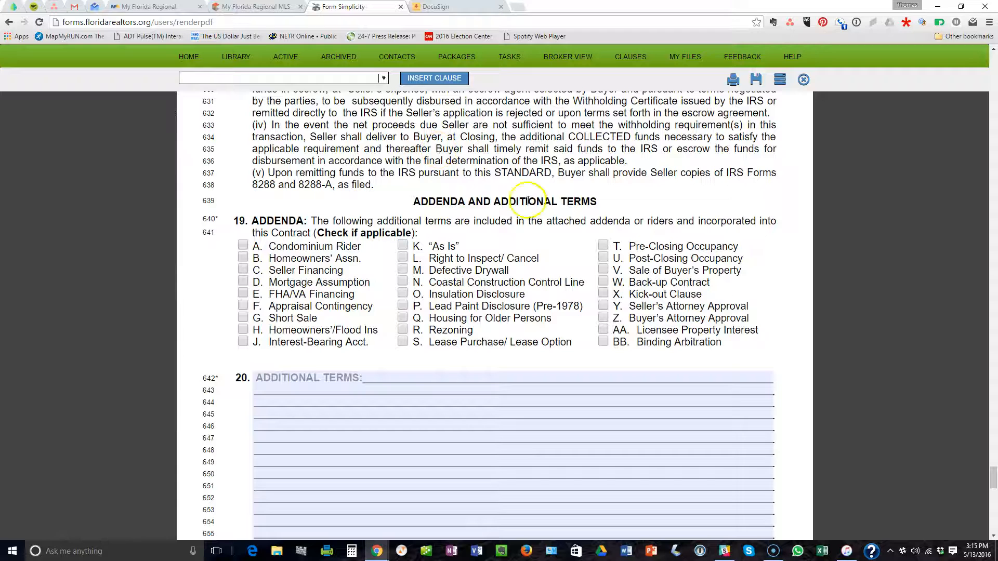
Check the A. Condominium Rider addendum in paragraph 19, then bring back the MLS listing.
{"action": "left_click", "coordinate": [243, 244]}
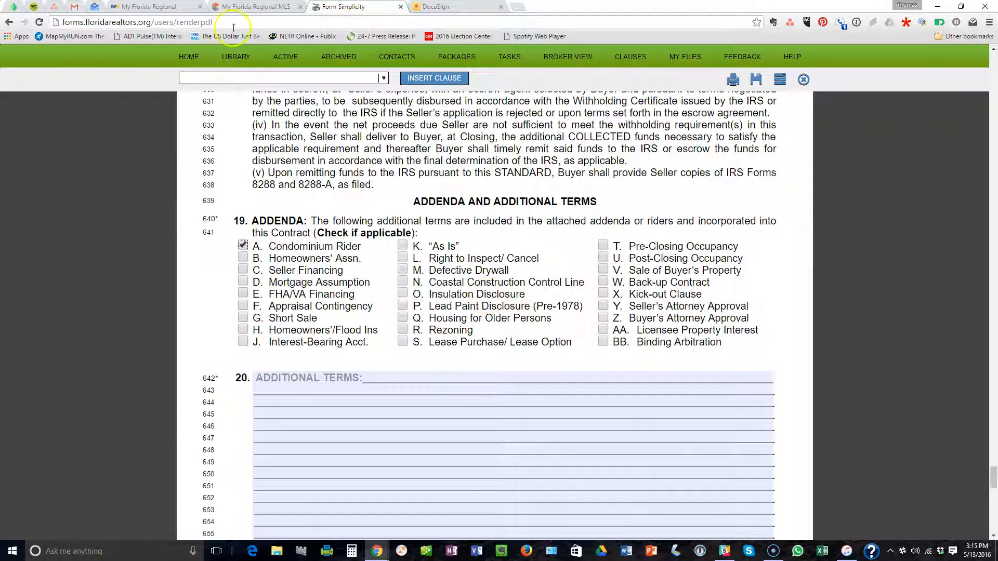
{"action": "left_click", "coordinate": [255, 7]}
Review the top of the MLS listing, then return to the contract's Additional Terms.
{"action": "scroll", "coordinate": [376, 202], "scroll_direction": "up", "scroll_amount": 4}
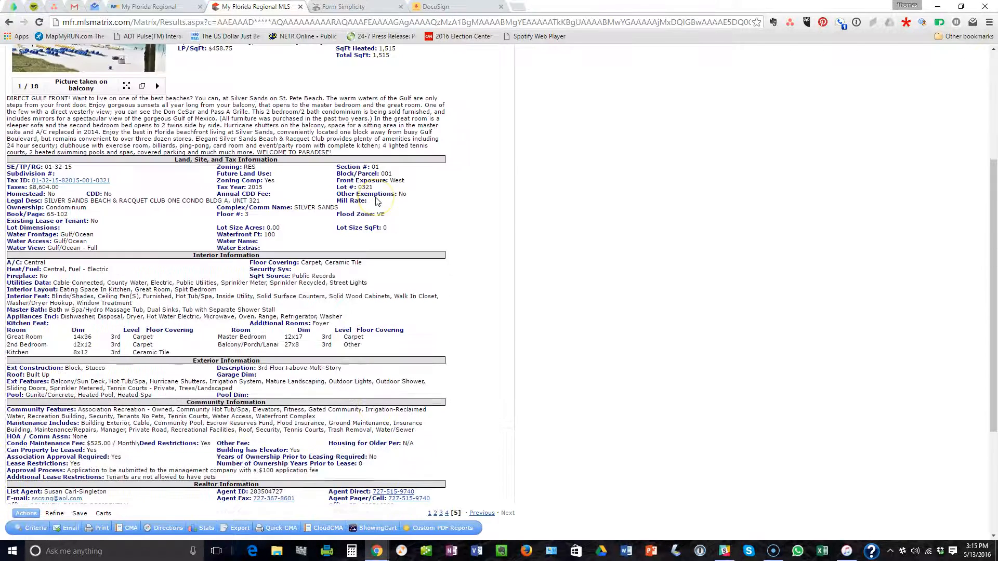
{"action": "scroll", "coordinate": [376, 202], "scroll_direction": "up", "scroll_amount": 3}
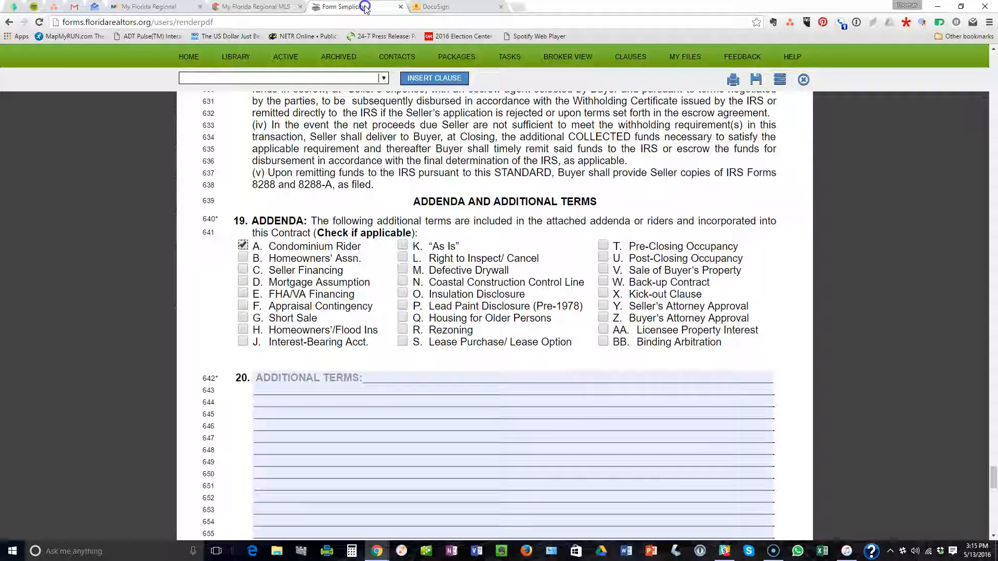
{"action": "left_click", "coordinate": [324, 7]}
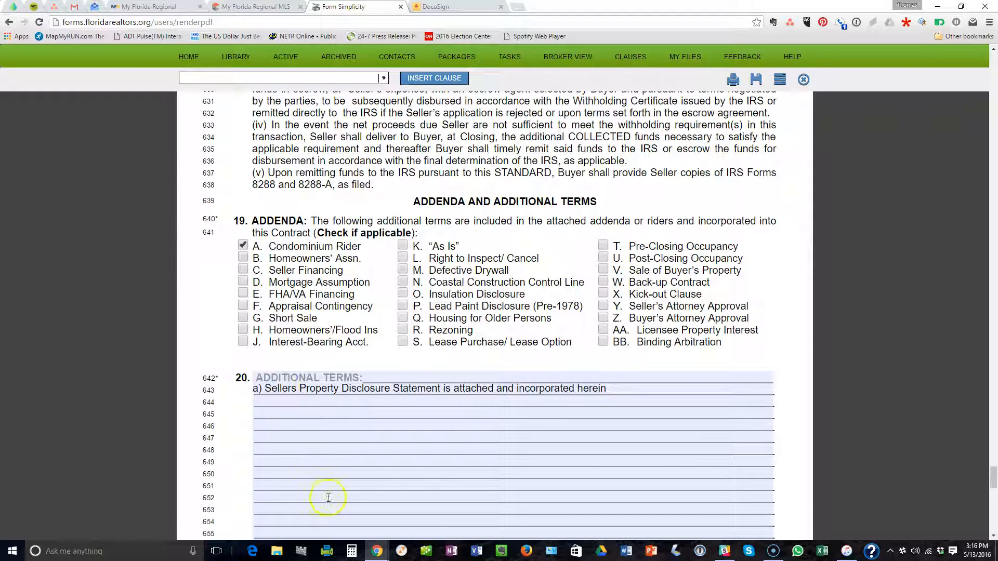
Copy the parking-space sentence from the listing's Realtor Remarks.
{"action": "left_click", "coordinate": [247, 6]}
{"action": "scroll", "coordinate": [322, 368], "scroll_direction": "down", "scroll_amount": 10}
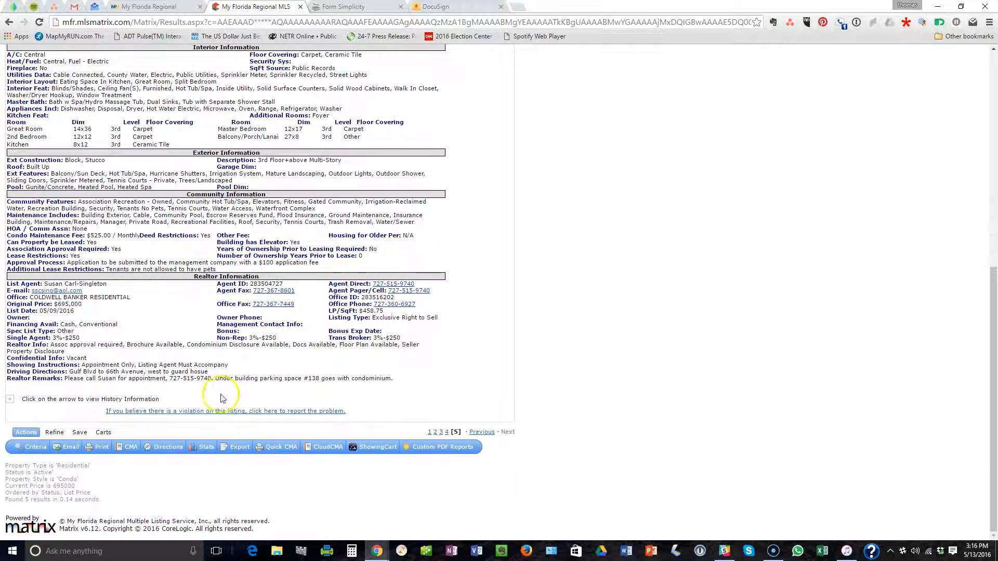
{"action": "left_click_drag", "start_coordinate": [217, 378], "coordinate": [393, 377]}
{"action": "right_click", "coordinate": [393, 377]}
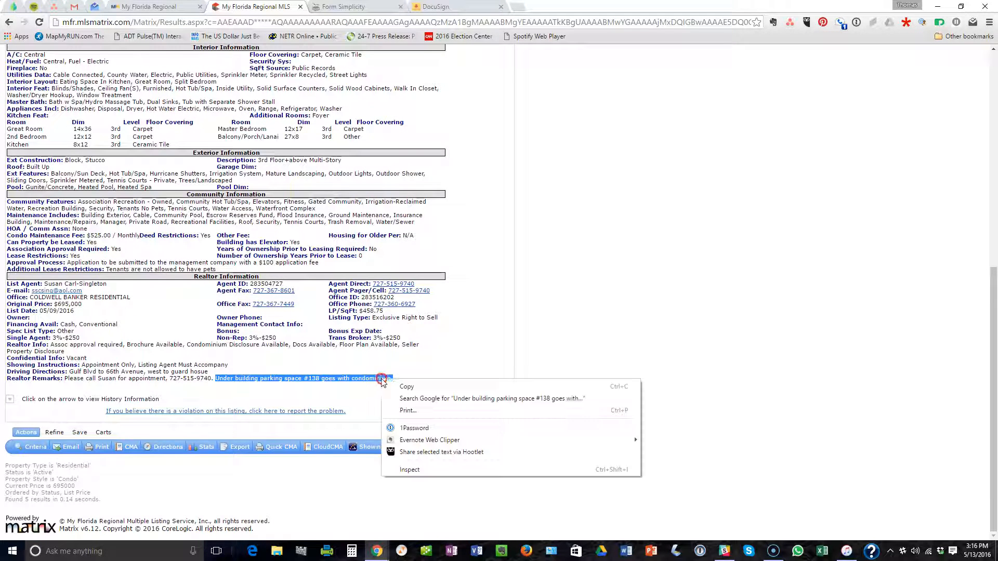
{"action": "left_click", "coordinate": [411, 385]}
{"action": "left_click", "coordinate": [383, 7]}
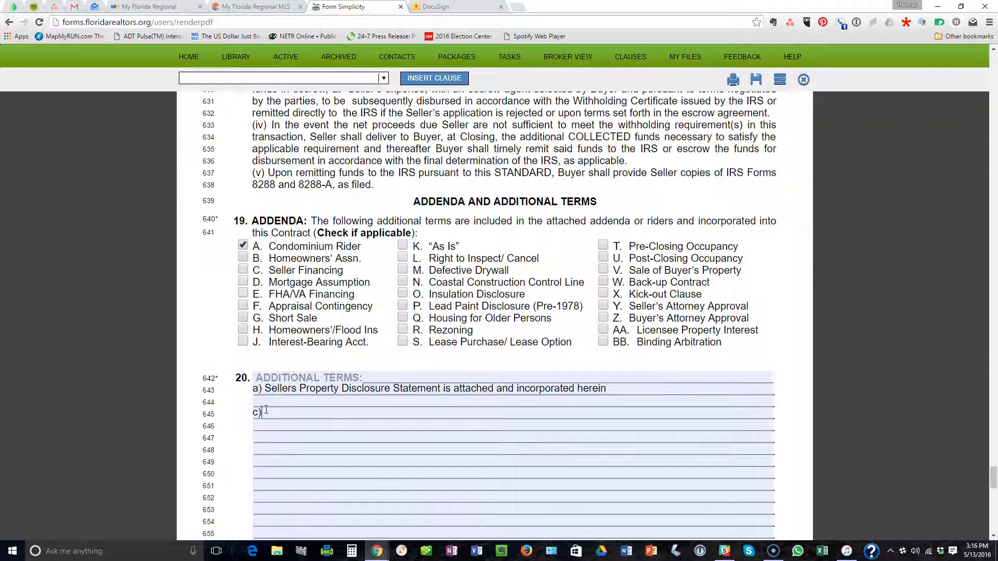
Paste 'Under building parking space #138 goes with condominium.' as additional term c).
{"action": "key", "text": "ctrl+v"}
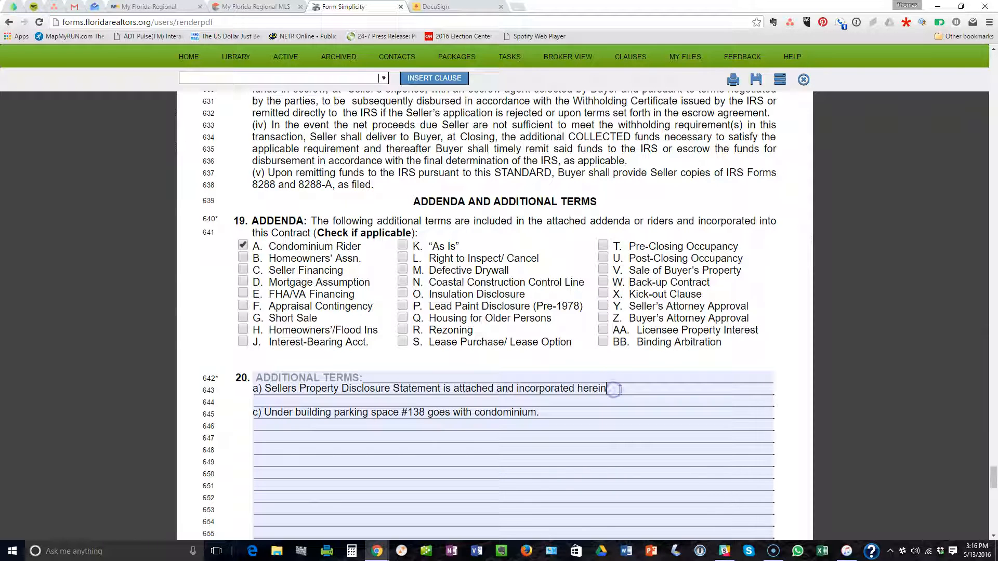
{"action": "scroll", "coordinate": [619, 389], "scroll_direction": "down", "scroll_amount": 7}
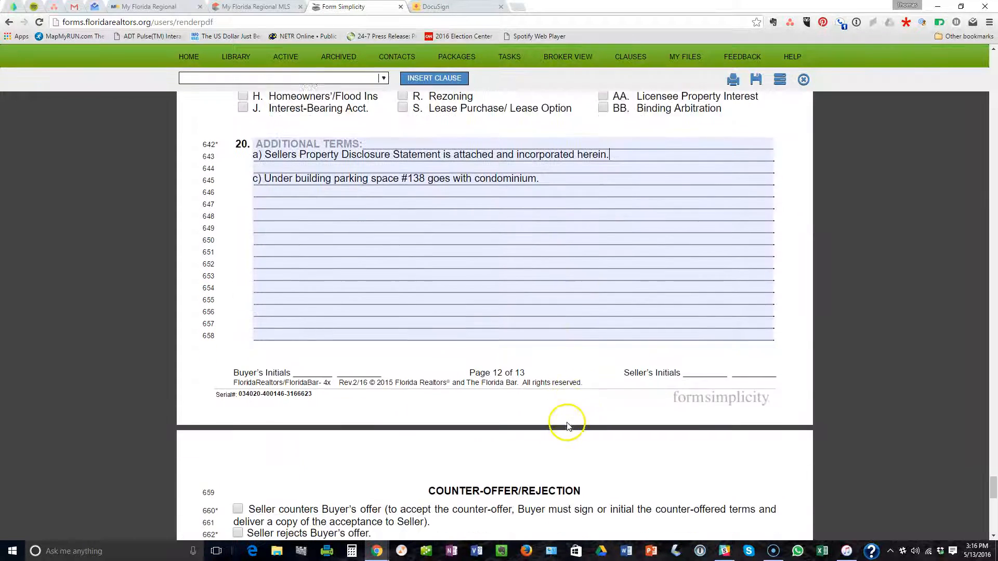
{"action": "scroll", "coordinate": [567, 379], "scroll_direction": "down", "scroll_amount": 2}
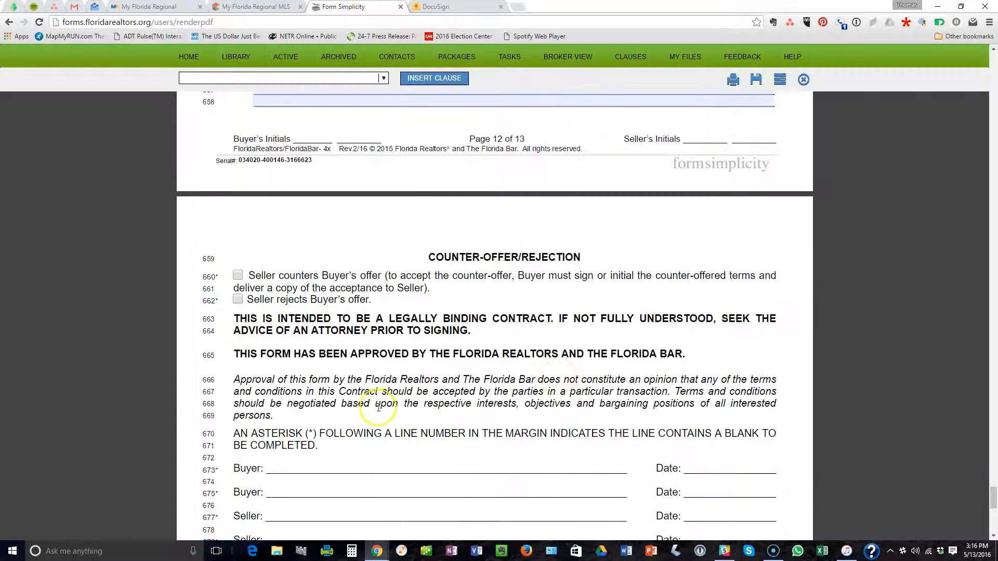
{"action": "scroll", "coordinate": [403, 349], "scroll_direction": "down", "scroll_amount": 3}
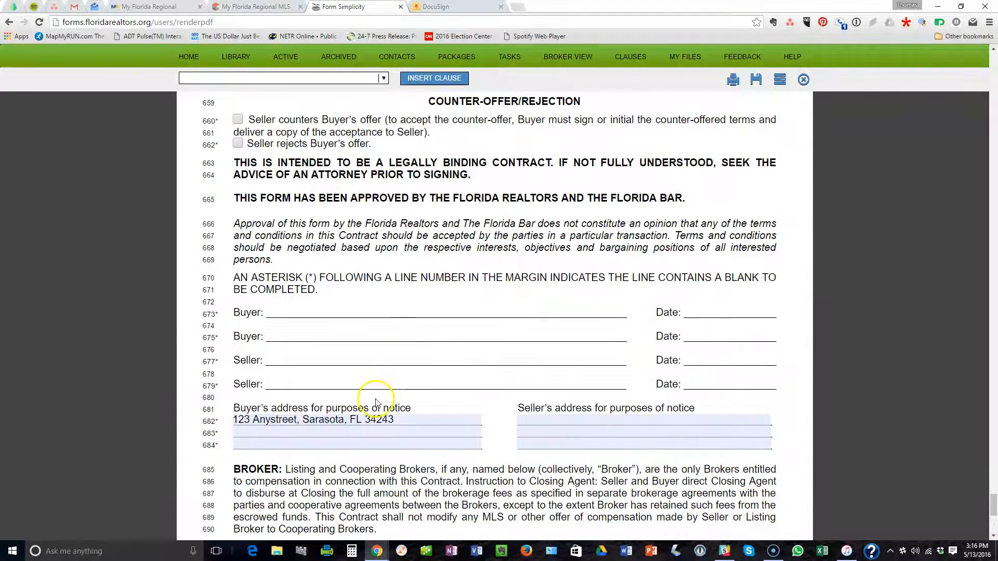
{"action": "scroll", "coordinate": [387, 383], "scroll_direction": "down", "scroll_amount": 7}
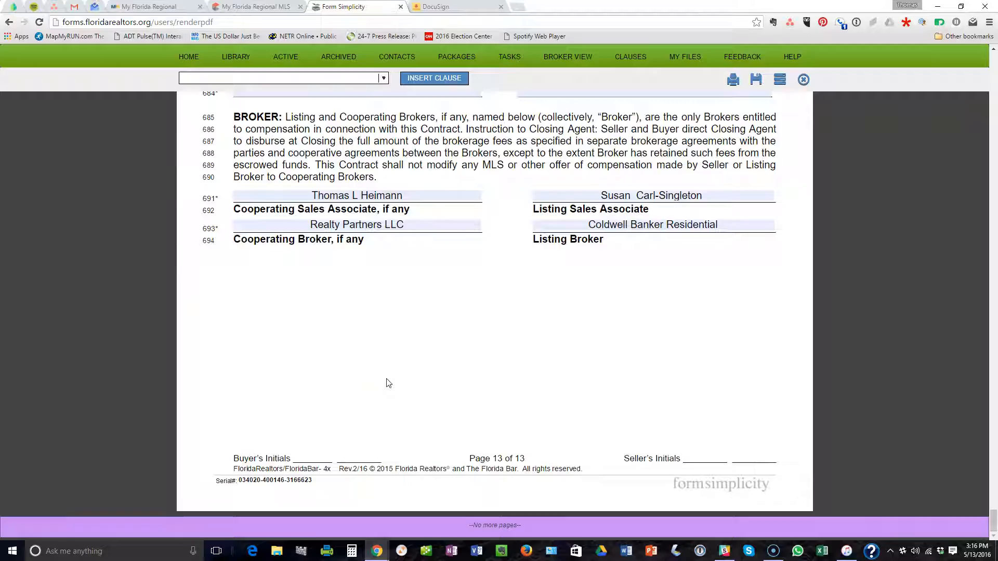
{"action": "scroll", "coordinate": [387, 383], "scroll_direction": "up", "scroll_amount": 17}
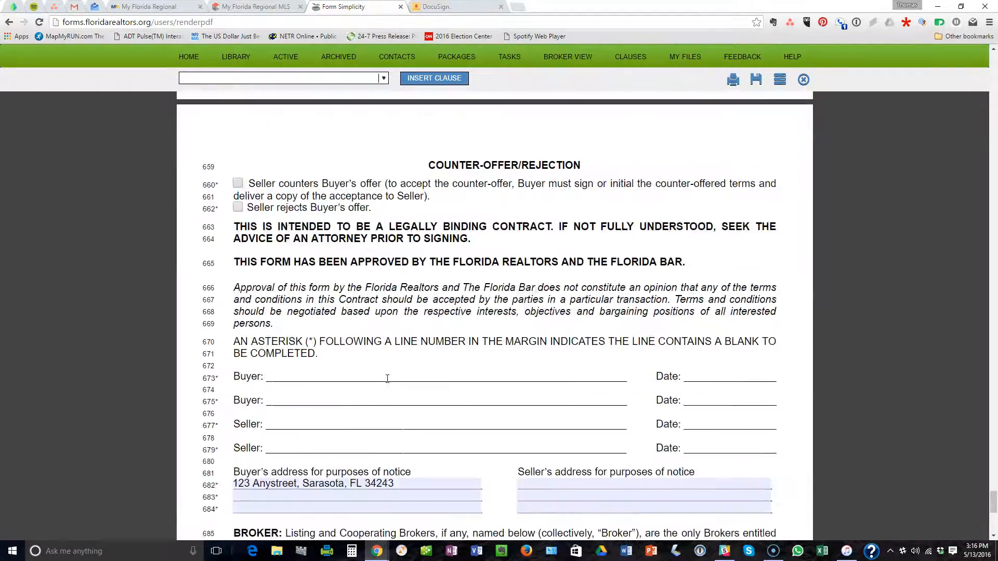
{"action": "scroll", "coordinate": [388, 381], "scroll_direction": "up", "scroll_amount": 20}
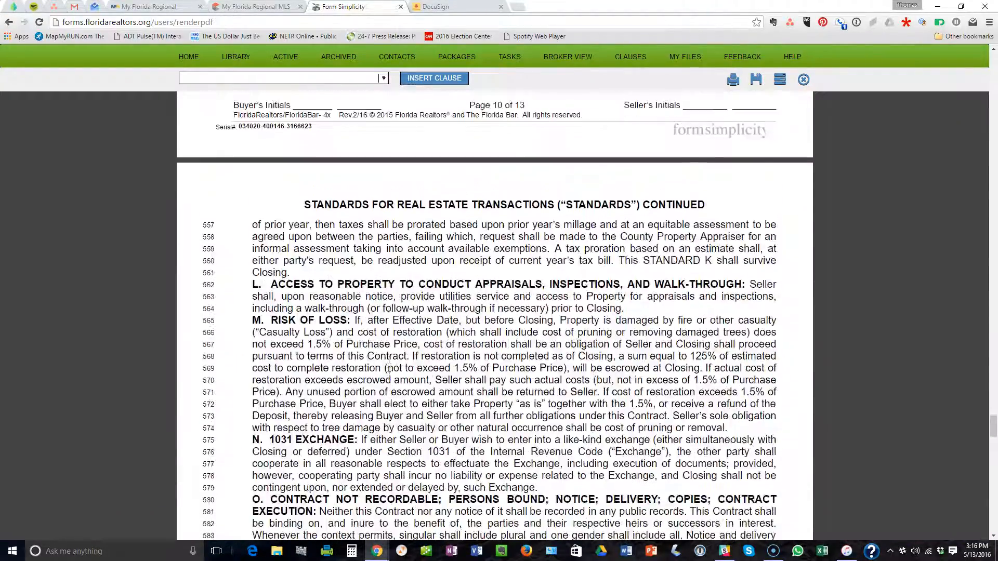
{"action": "scroll", "coordinate": [392, 378], "scroll_direction": "up", "scroll_amount": 9}
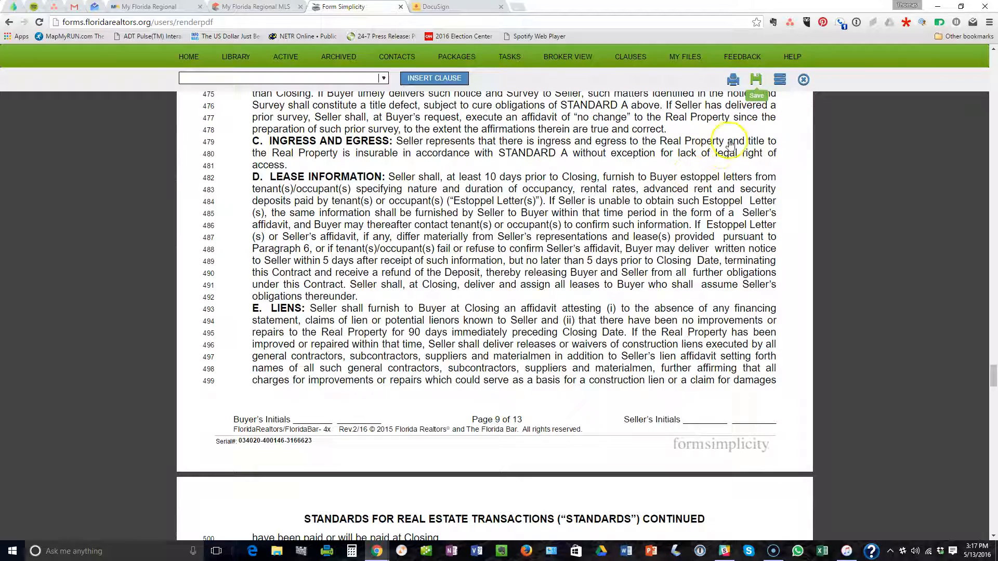
{"action": "scroll", "coordinate": [587, 223], "scroll_direction": "up", "scroll_amount": 15}
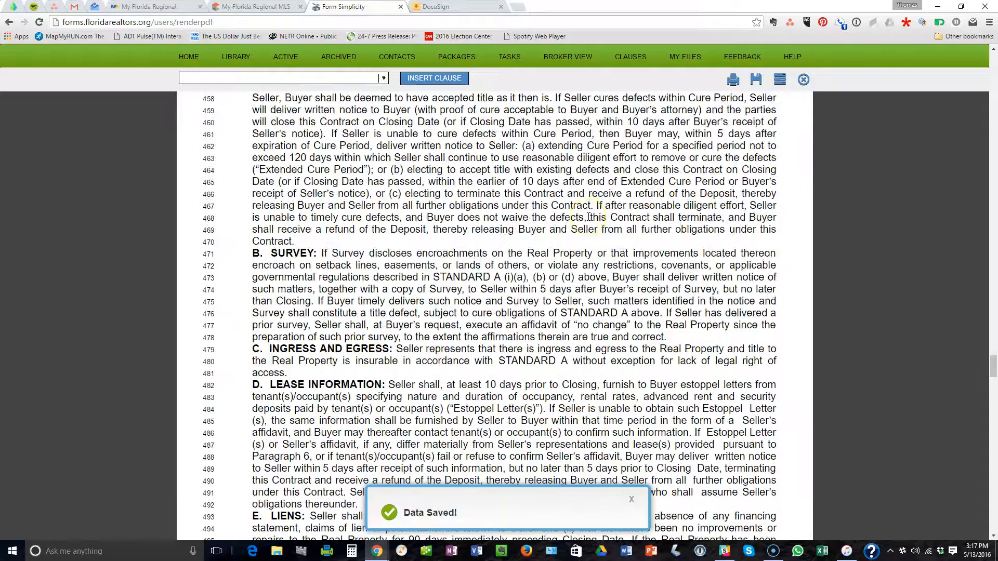
{"action": "scroll", "coordinate": [583, 216], "scroll_direction": "up", "scroll_amount": 20}
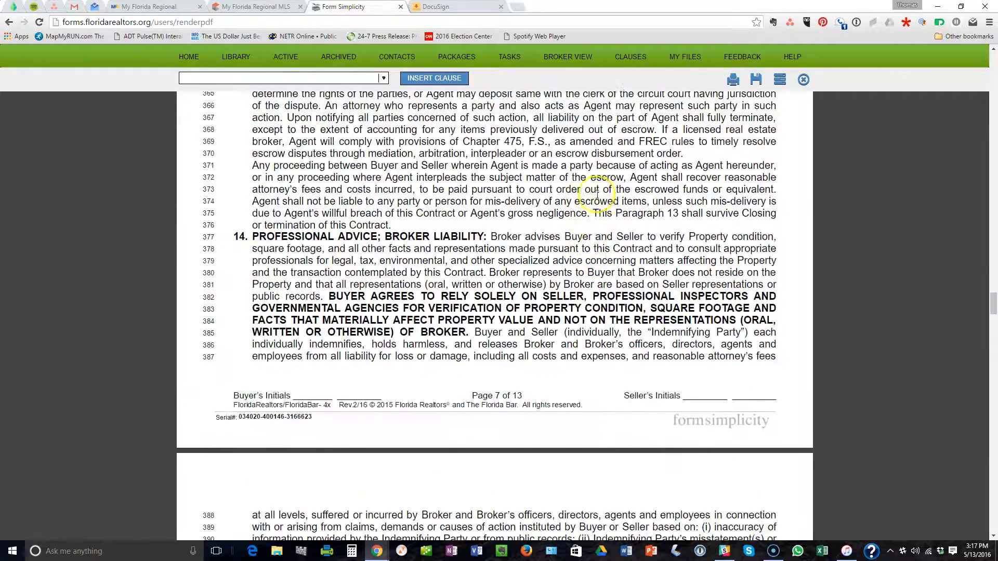
{"action": "scroll", "coordinate": [602, 192], "scroll_direction": "up", "scroll_amount": 8}
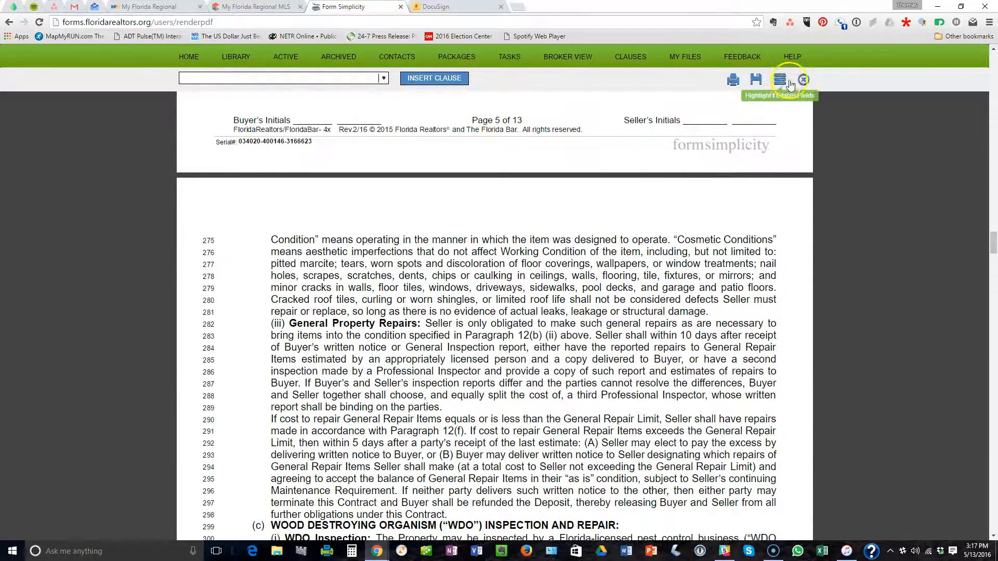
{"action": "left_click", "coordinate": [803, 82]}
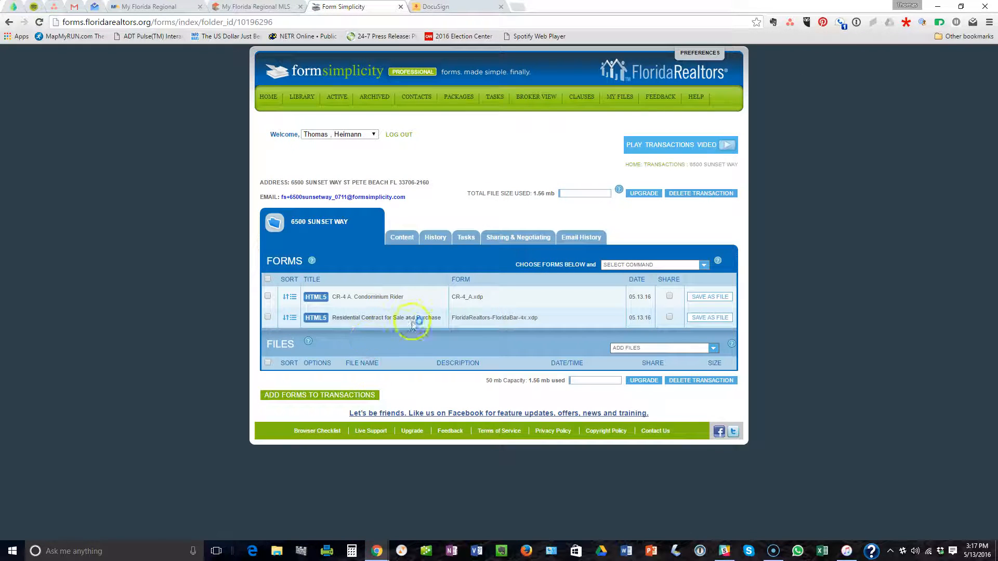
In the CR-4 rider, mark Association approval 'is' required and the Association 'does not have' first refusal.
{"action": "left_click", "coordinate": [380, 297]}
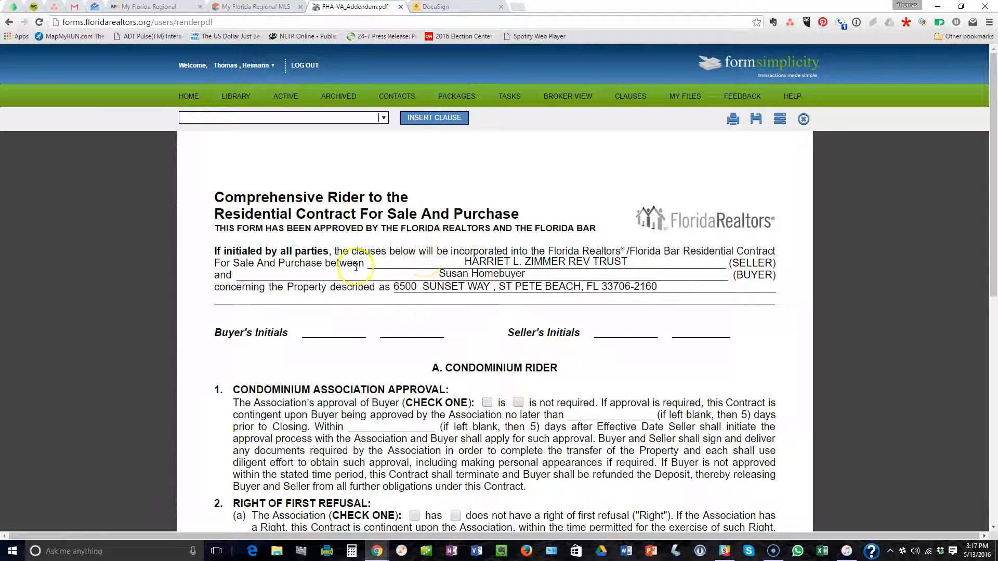
{"action": "scroll", "coordinate": [341, 324], "scroll_direction": "down", "scroll_amount": 2}
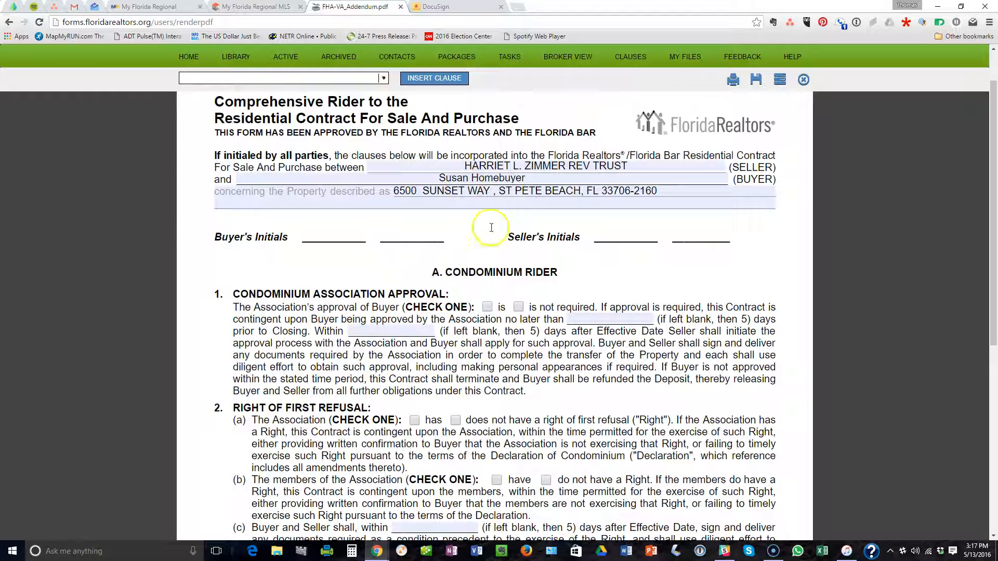
{"action": "scroll", "coordinate": [468, 244], "scroll_direction": "down", "scroll_amount": 1}
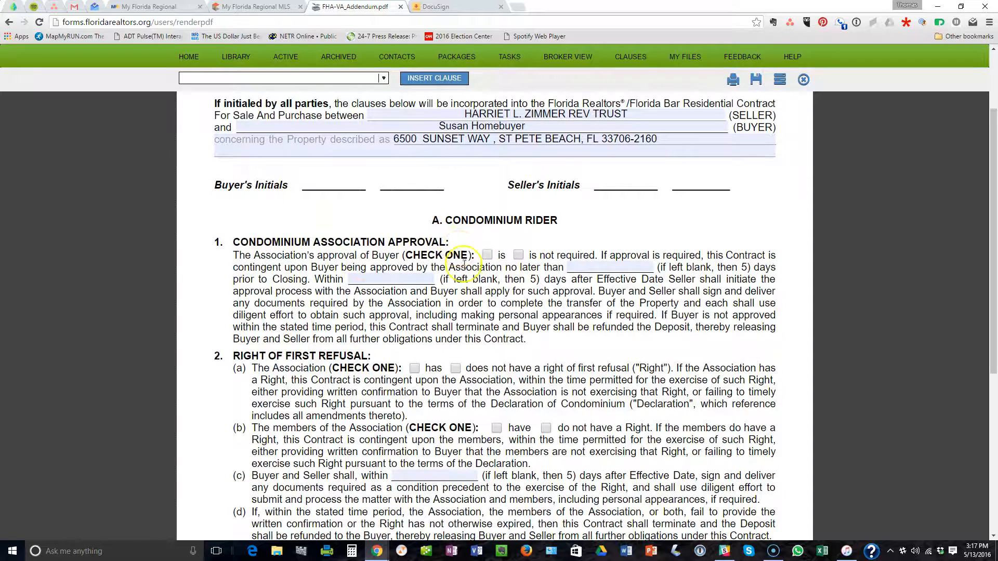
{"action": "left_click", "coordinate": [488, 254]}
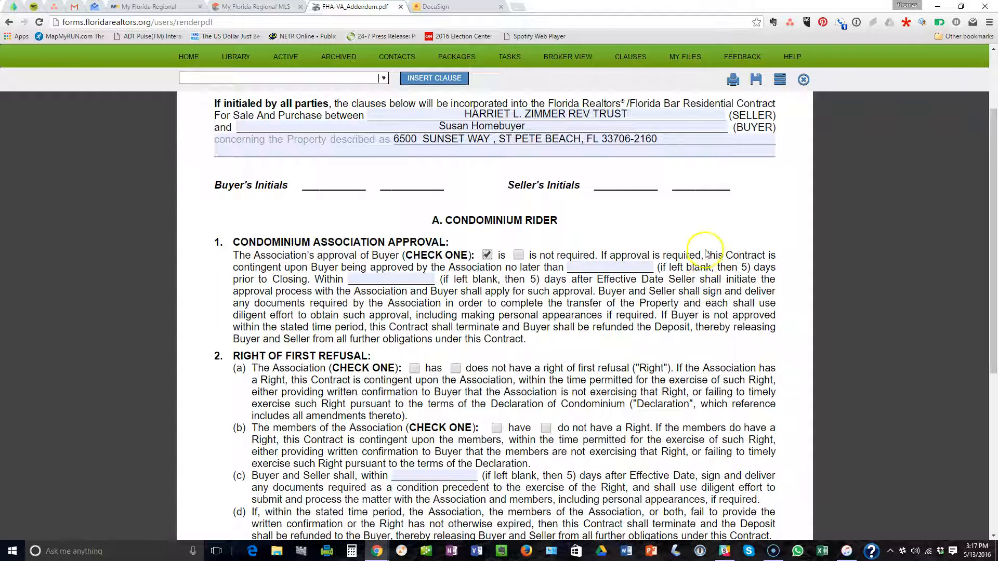
{"action": "scroll", "coordinate": [714, 251], "scroll_direction": "down", "scroll_amount": 1}
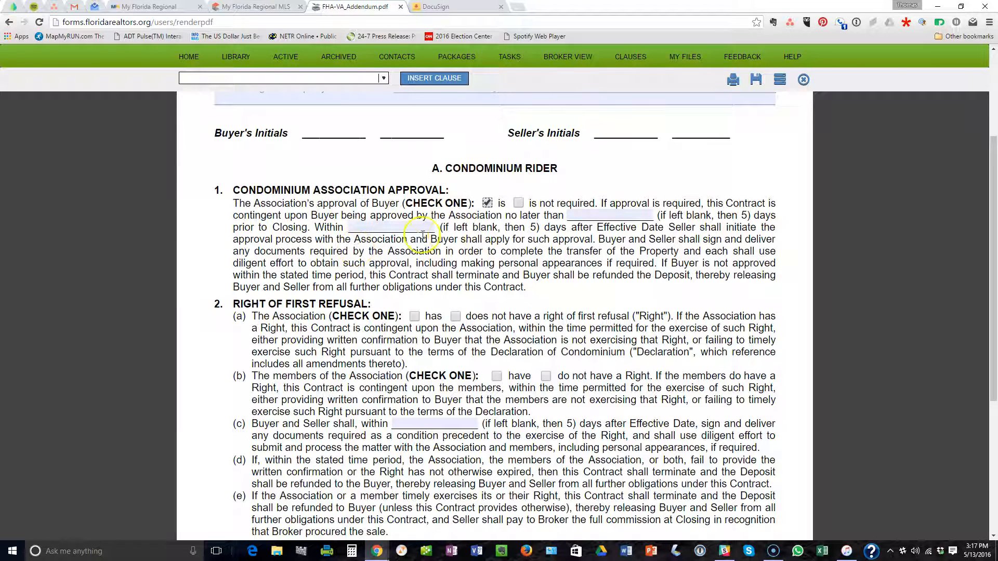
{"action": "scroll", "coordinate": [479, 239], "scroll_direction": "down", "scroll_amount": 2}
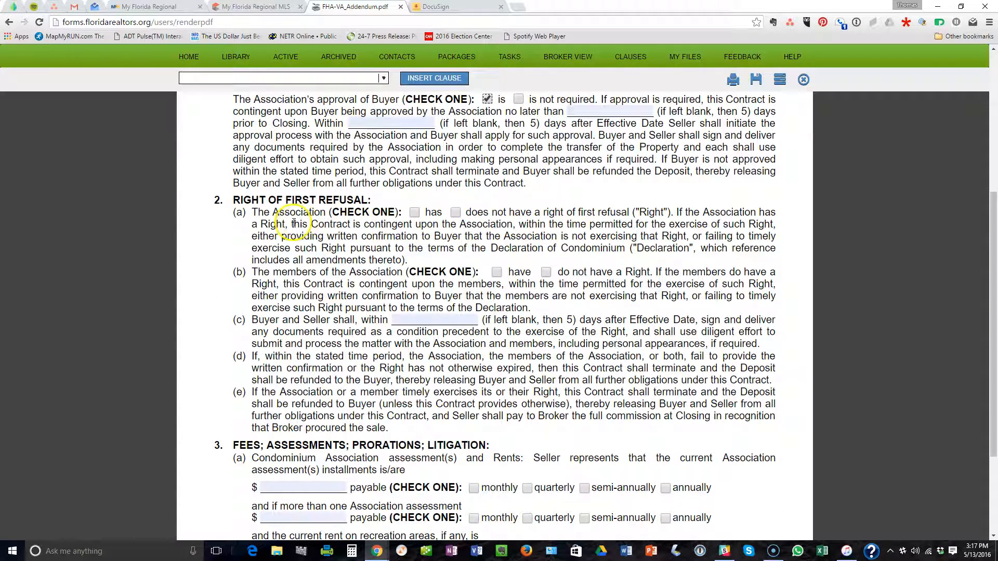
{"action": "left_click", "coordinate": [455, 212]}
{"action": "scroll", "coordinate": [457, 280], "scroll_direction": "down", "scroll_amount": 1}
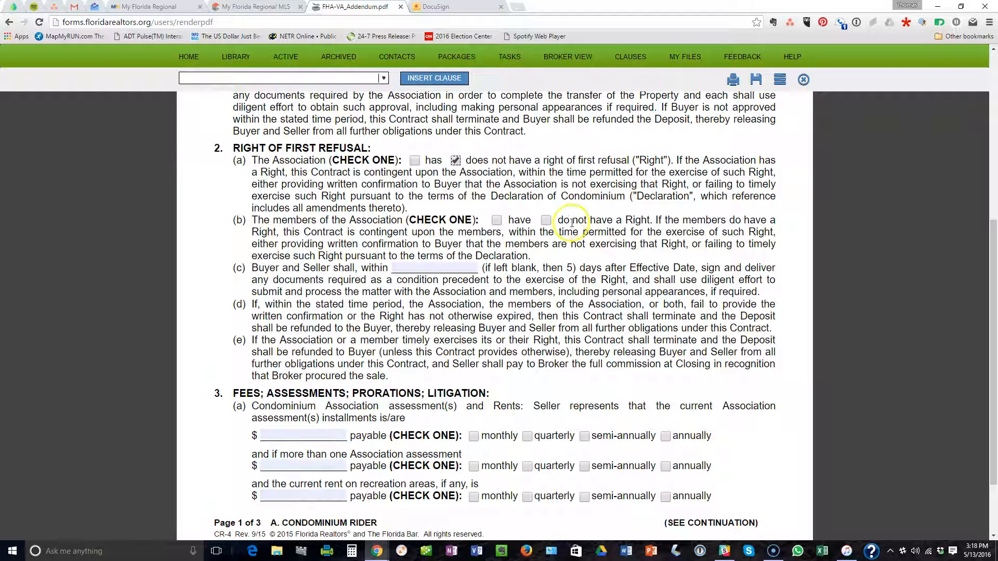
Mark members 'do not have' first refusal and set the $525.00 assessment payable monthly.
{"action": "left_click", "coordinate": [545, 221]}
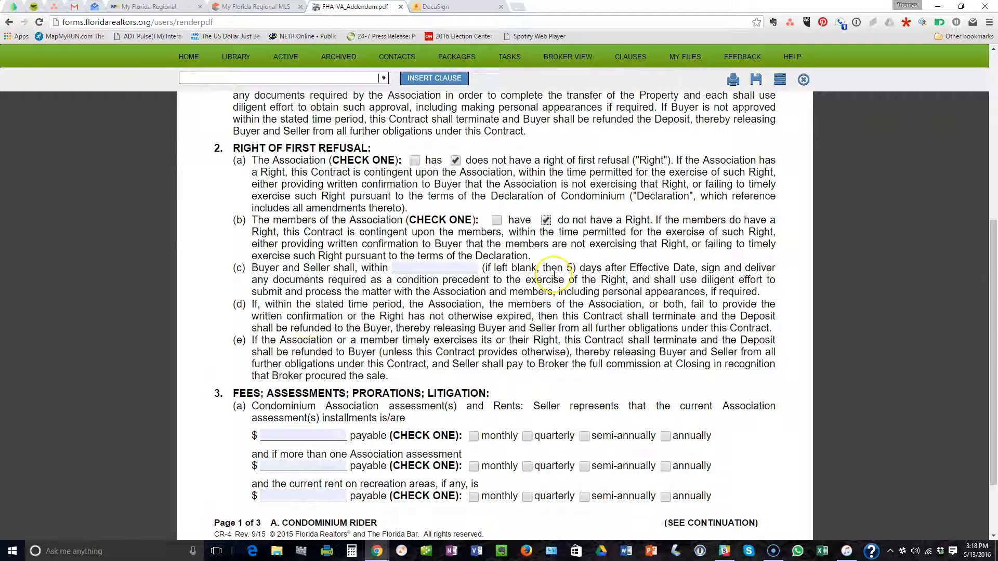
{"action": "scroll", "coordinate": [554, 275], "scroll_direction": "down", "scroll_amount": 4}
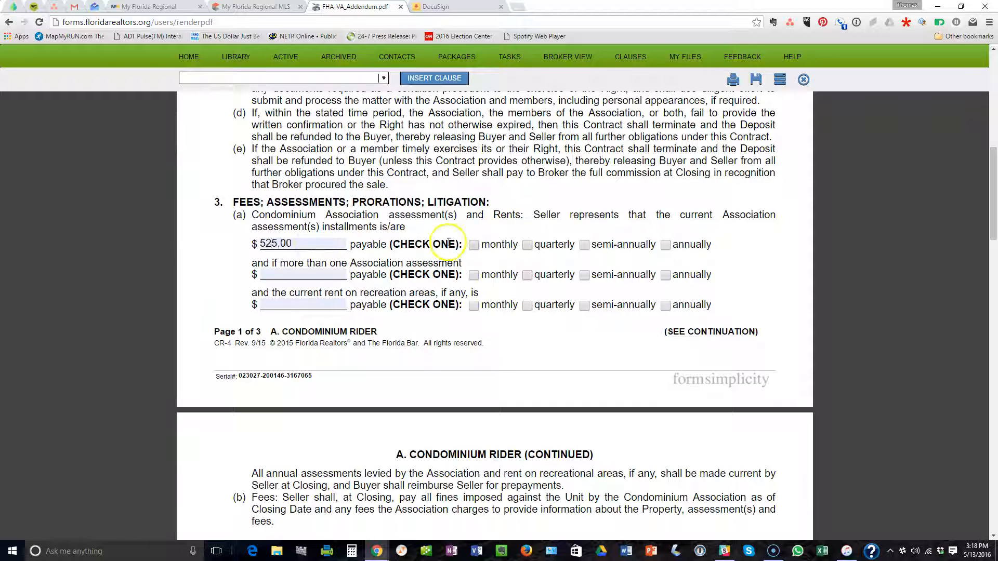
{"action": "left_click", "coordinate": [473, 244]}
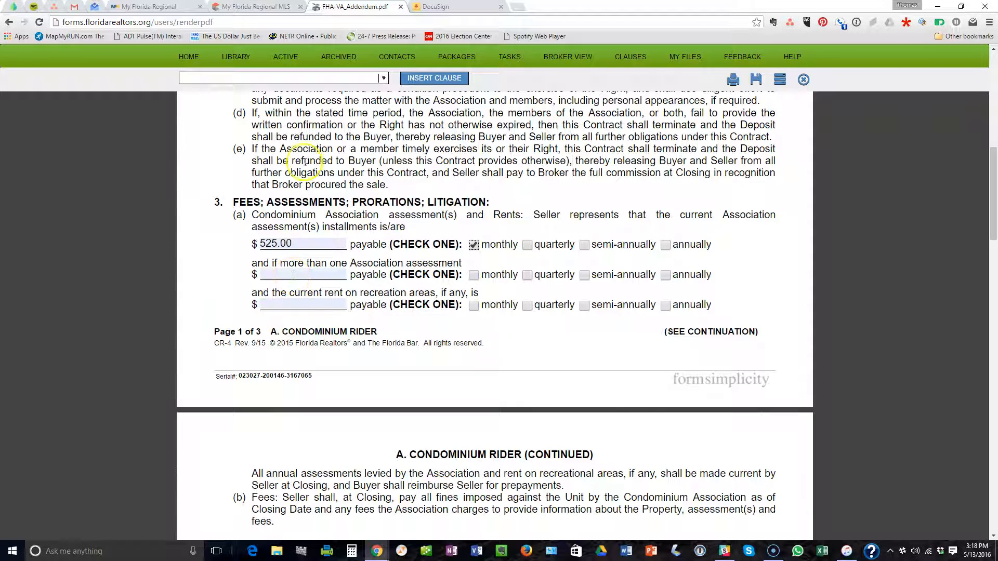
{"action": "left_click", "coordinate": [260, 7]}
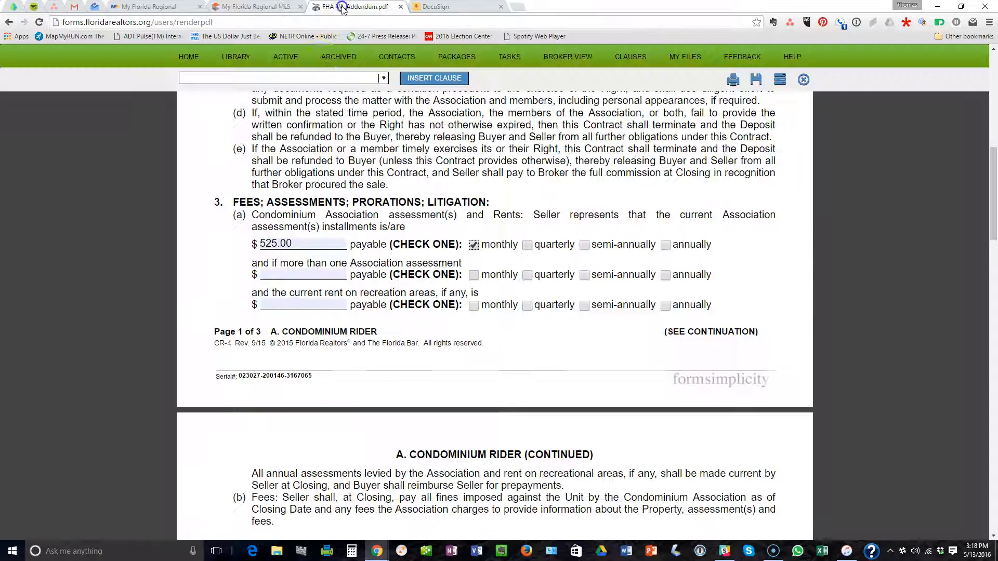
{"action": "left_click", "coordinate": [343, 7]}
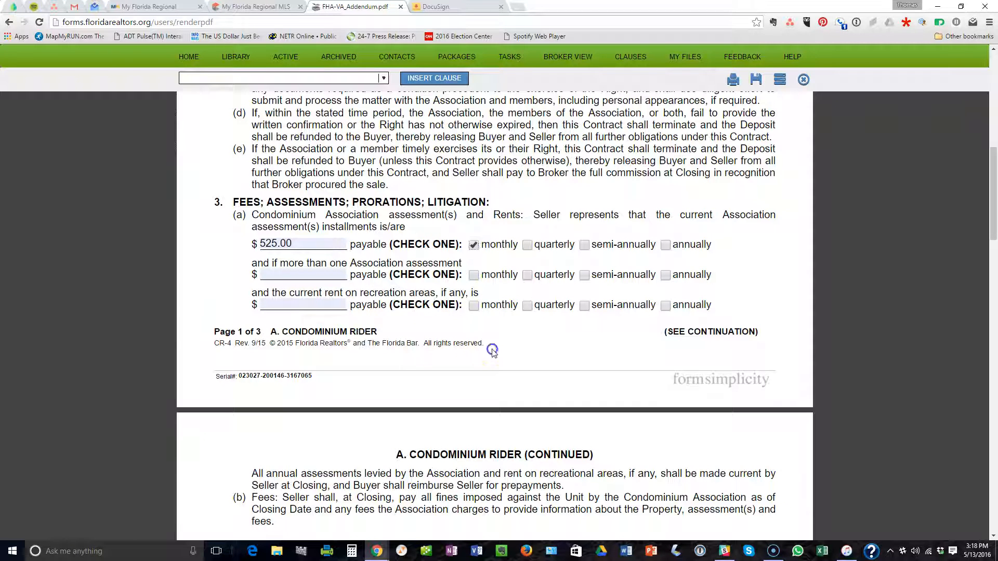
Mark that the Buyer requests the condominium documents.
{"action": "scroll", "coordinate": [519, 347], "scroll_direction": "down", "scroll_amount": 3}
{"action": "scroll", "coordinate": [520, 347], "scroll_direction": "down", "scroll_amount": 3}
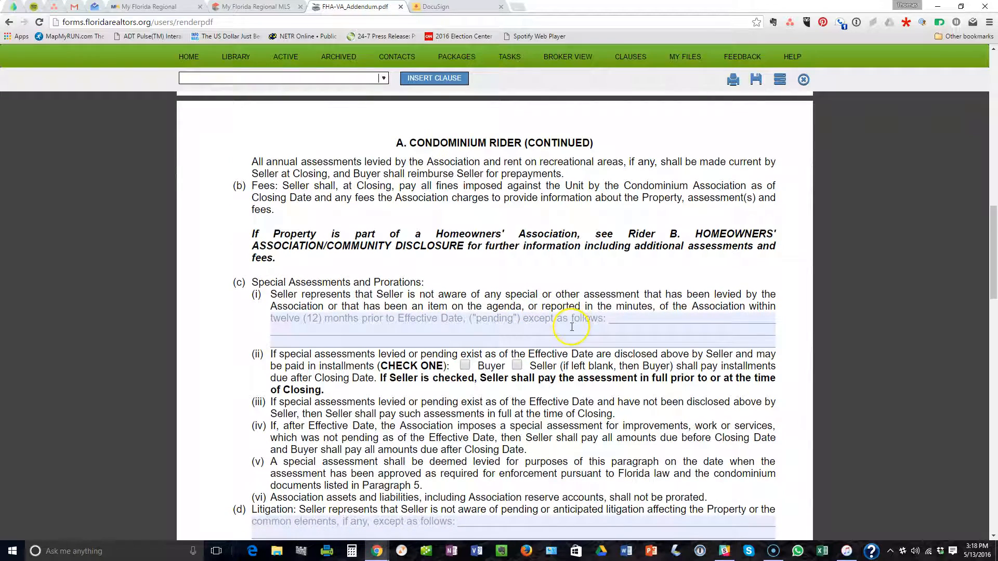
{"action": "scroll", "coordinate": [572, 327], "scroll_direction": "down", "scroll_amount": 2}
{"action": "scroll", "coordinate": [336, 383], "scroll_direction": "down", "scroll_amount": 5}
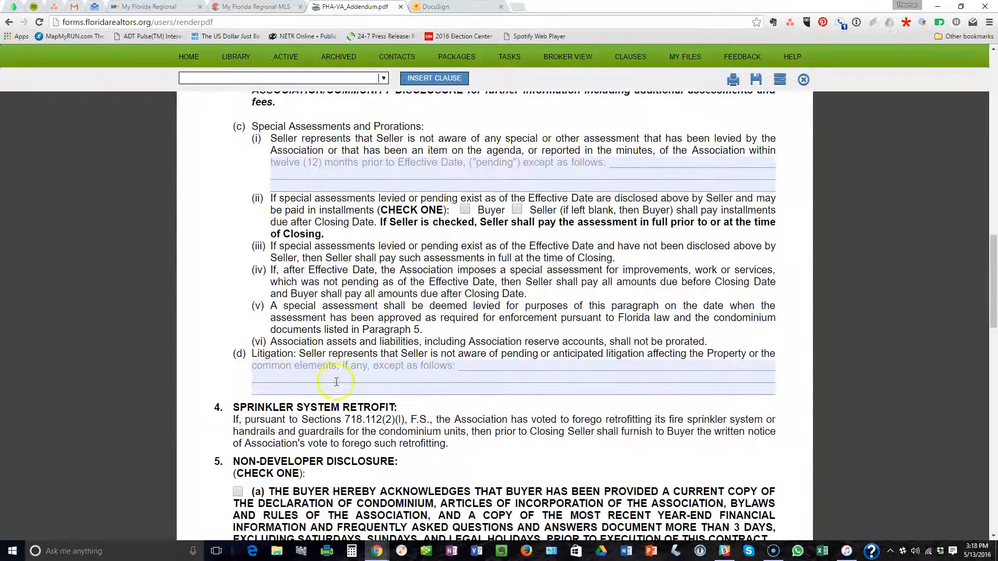
{"action": "scroll", "coordinate": [335, 383], "scroll_direction": "down", "scroll_amount": 2}
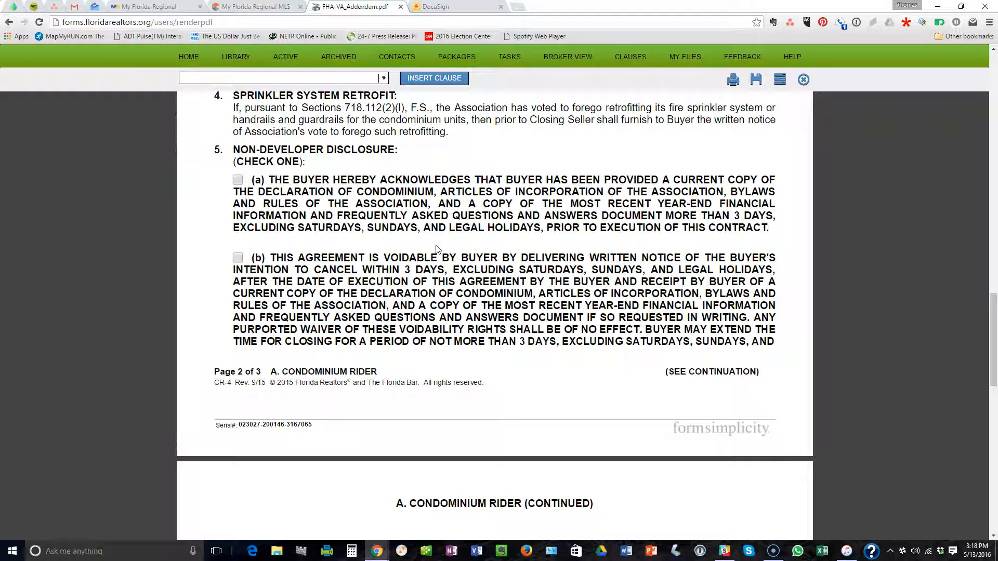
{"action": "left_click", "coordinate": [238, 259]}
{"action": "scroll", "coordinate": [447, 311], "scroll_direction": "down", "scroll_amount": 4}
{"action": "scroll", "coordinate": [482, 328], "scroll_direction": "down", "scroll_amount": 3}
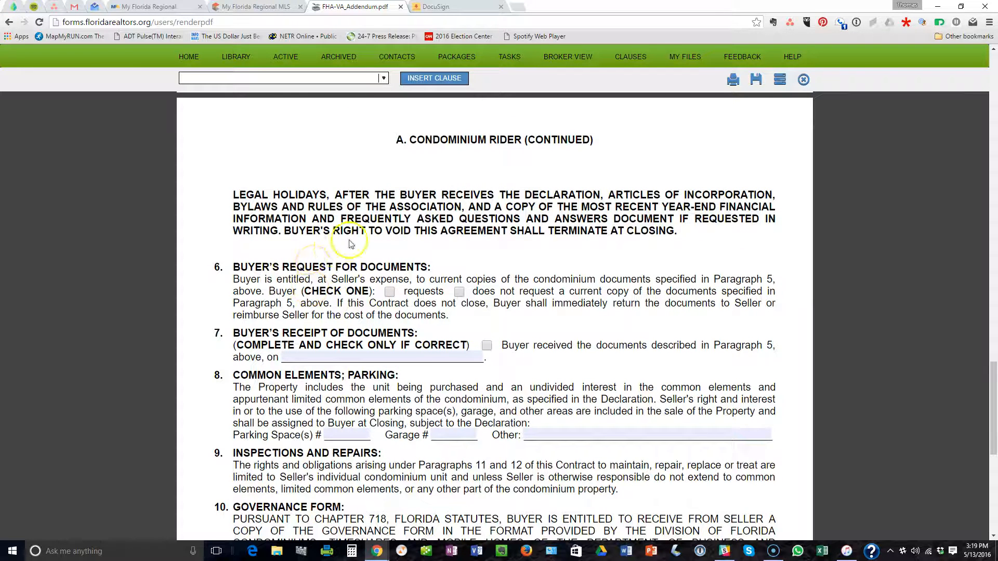
{"action": "left_click", "coordinate": [391, 293]}
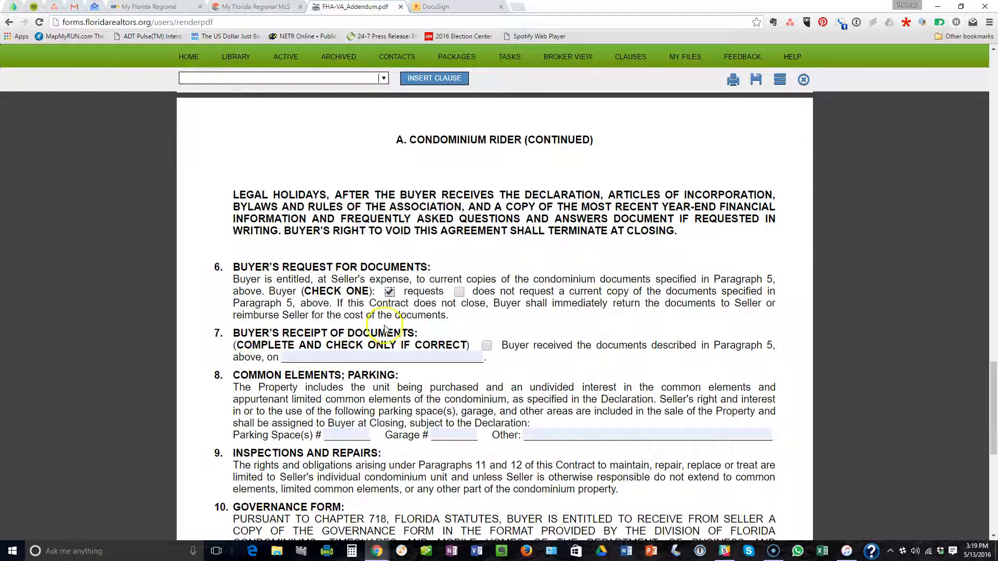
{"action": "scroll", "coordinate": [488, 299], "scroll_direction": "down", "scroll_amount": 1}
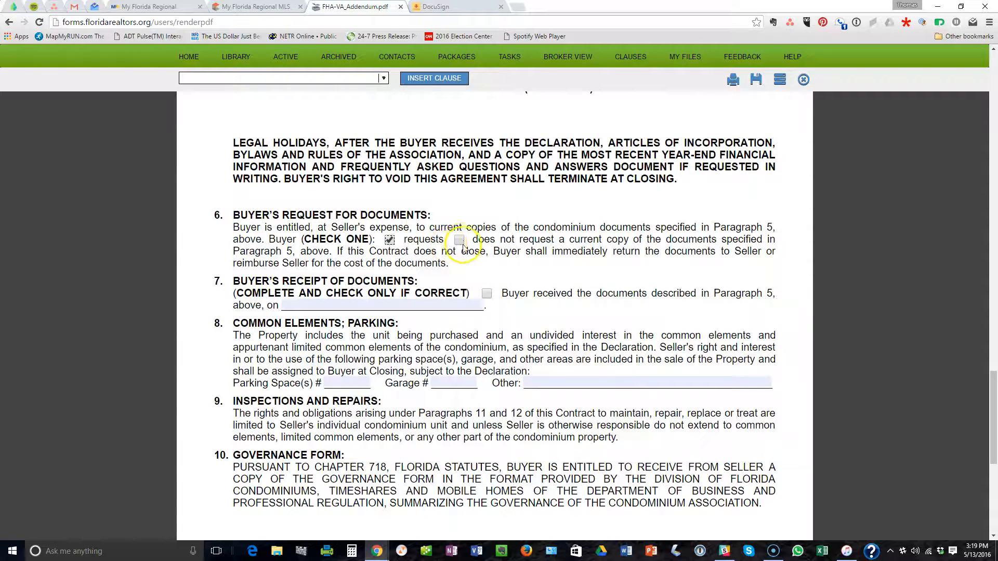
{"action": "scroll", "coordinate": [458, 265], "scroll_direction": "down", "scroll_amount": 1}
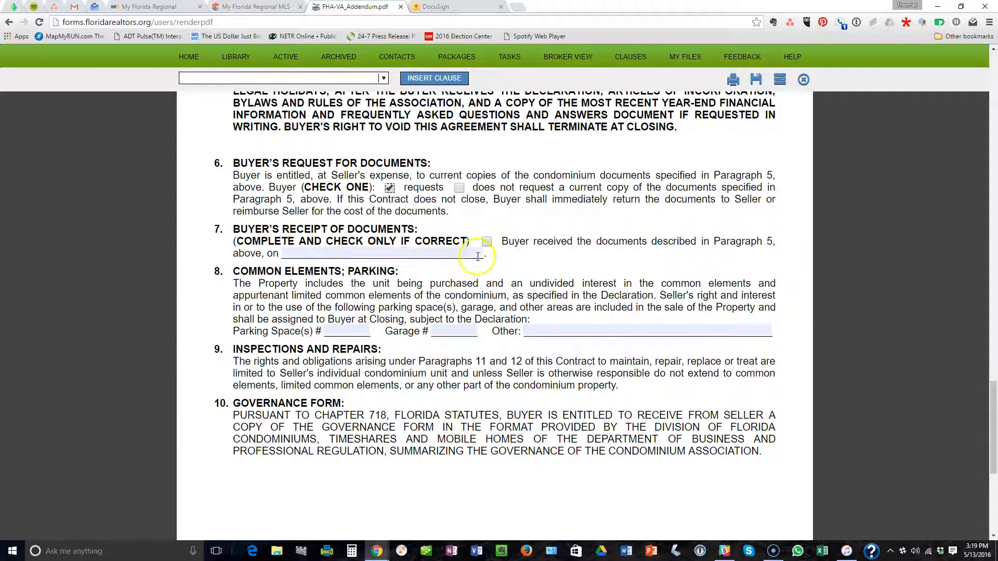
{"action": "scroll", "coordinate": [502, 258], "scroll_direction": "down", "scroll_amount": 1}
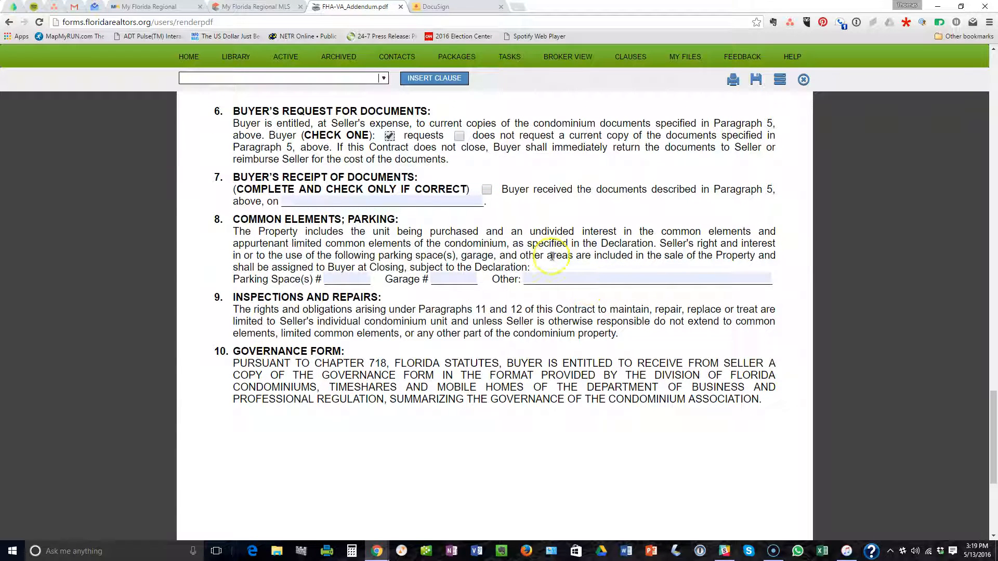
Enter parking space #138 from the MLS listing and save the rider.
{"action": "left_click", "coordinate": [259, 8]}
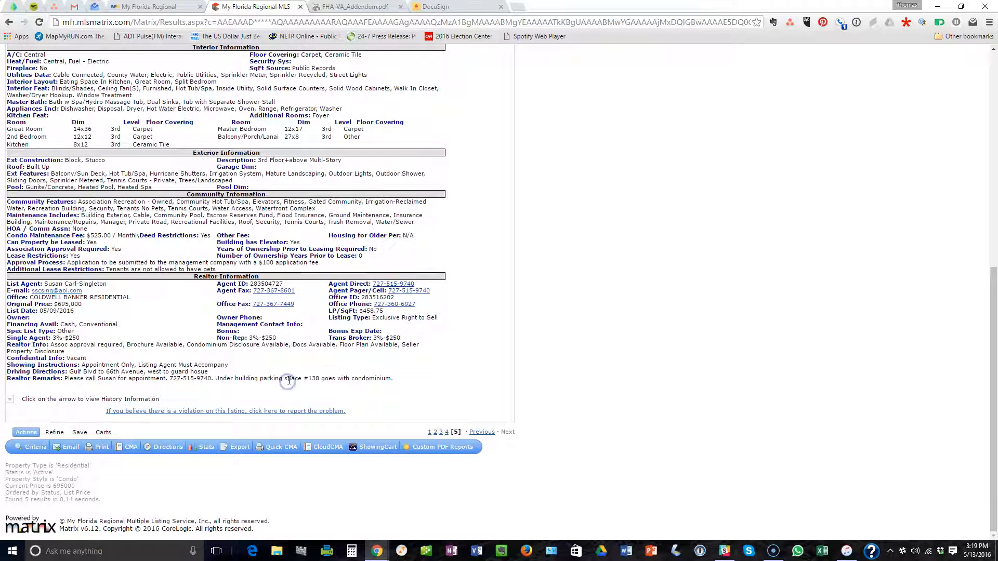
{"action": "left_click", "coordinate": [363, 6]}
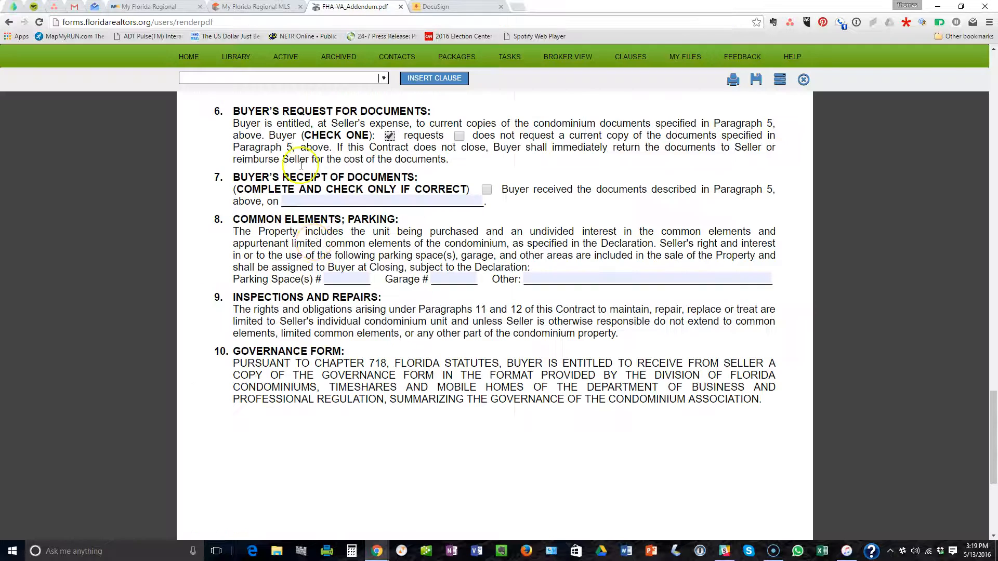
{"action": "left_click", "coordinate": [341, 280]}
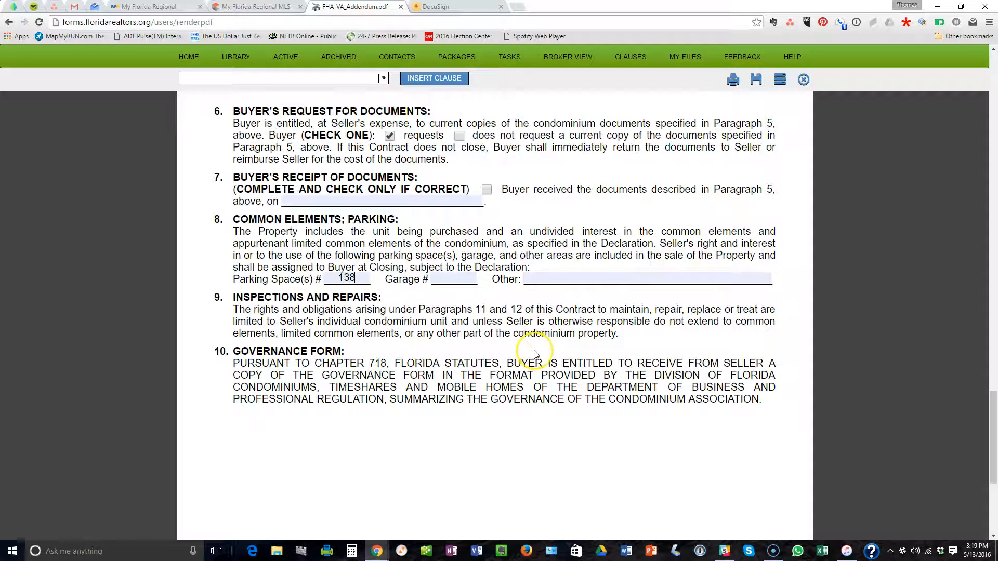
{"action": "scroll", "coordinate": [525, 352], "scroll_direction": "down", "scroll_amount": 5}
{"action": "left_click", "coordinate": [755, 80]}
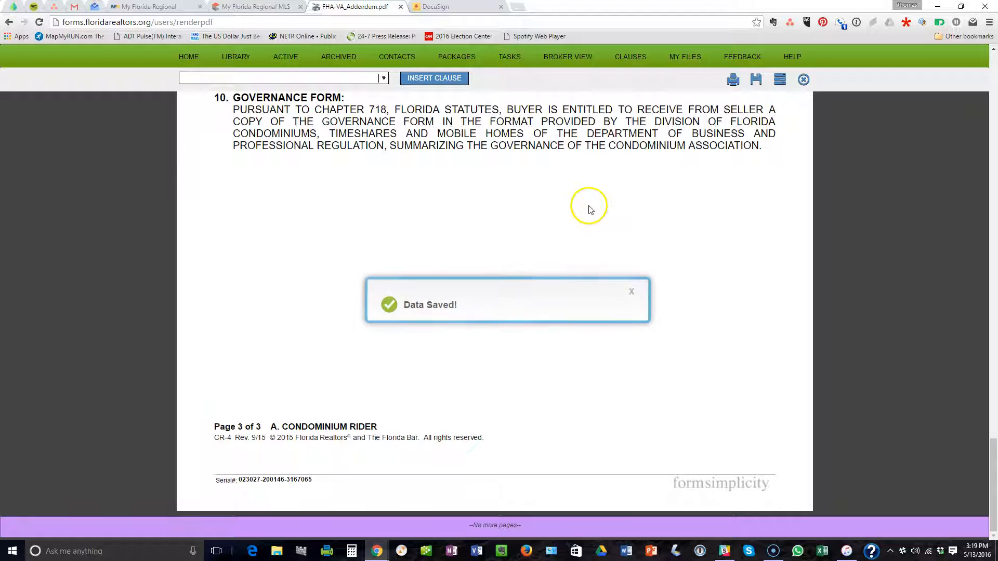
Close the rider and start downloading CR-4 A. Condominium Rider as a PDF.
{"action": "left_click", "coordinate": [804, 80]}
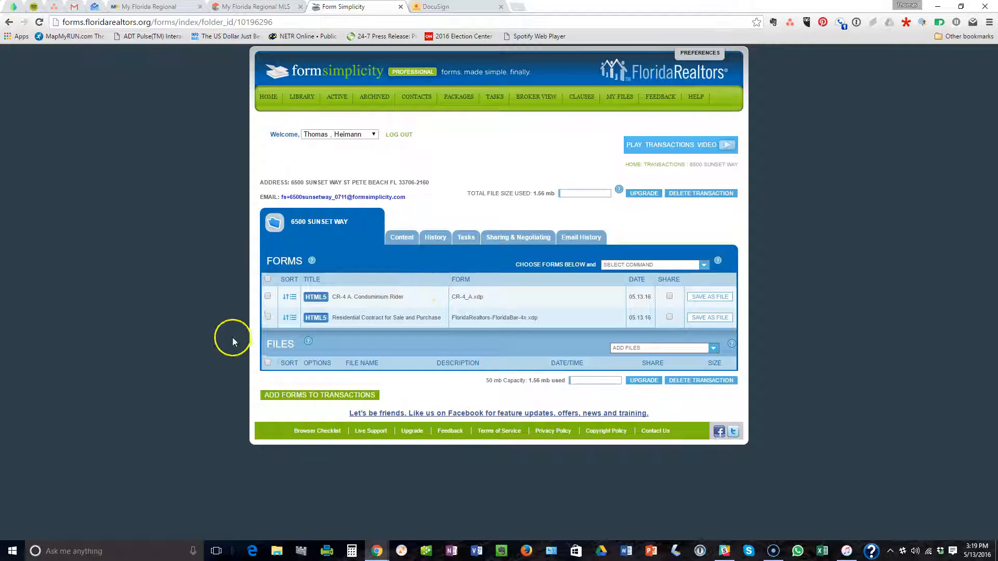
{"action": "left_click", "coordinate": [267, 296]}
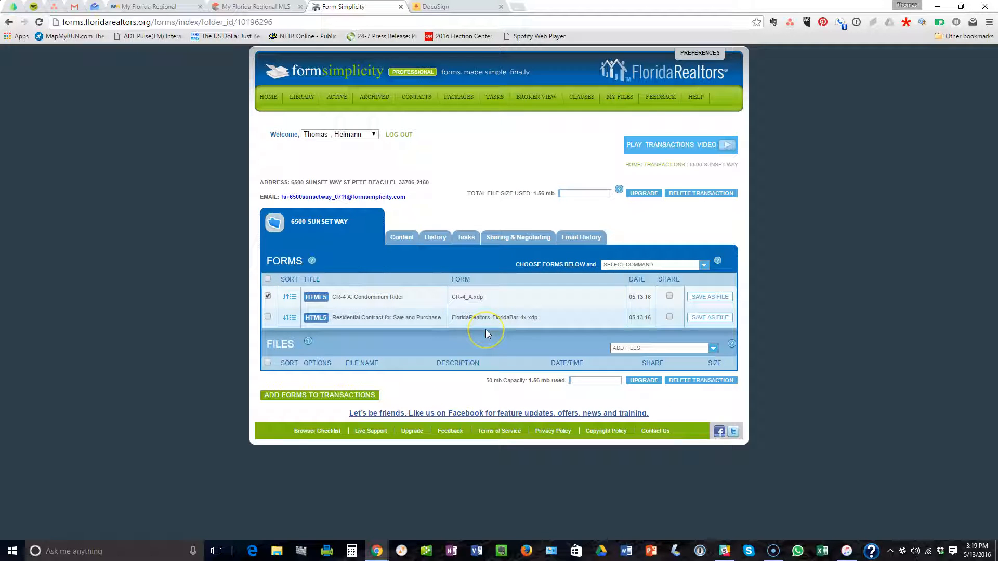
{"action": "left_click", "coordinate": [703, 266]}
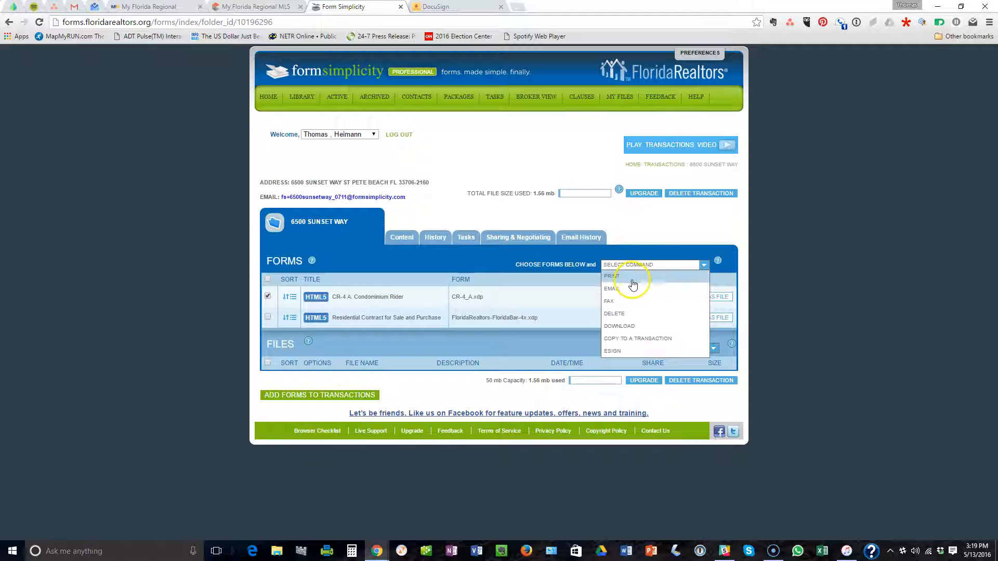
{"action": "left_click", "coordinate": [628, 328]}
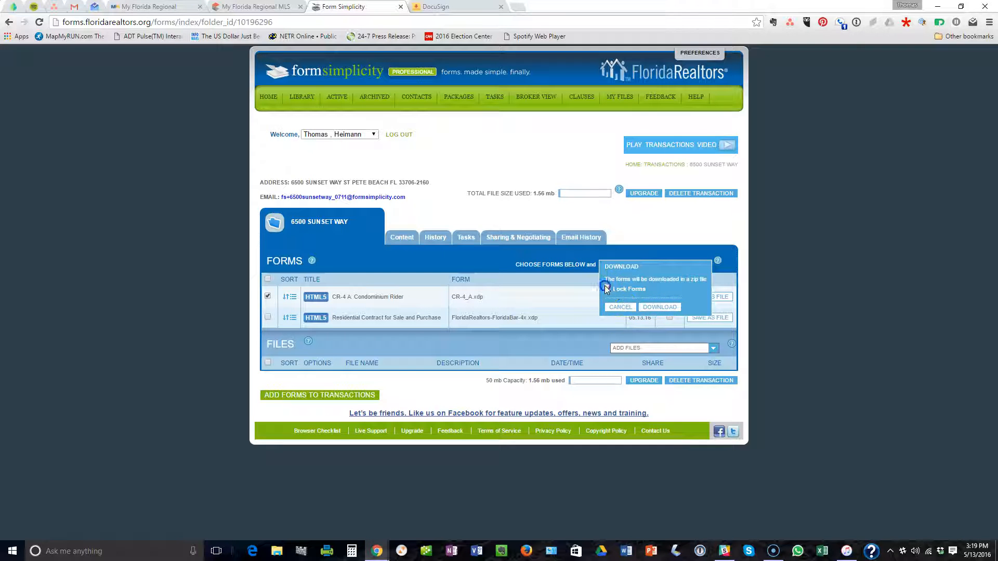
{"action": "left_click", "coordinate": [663, 308]}
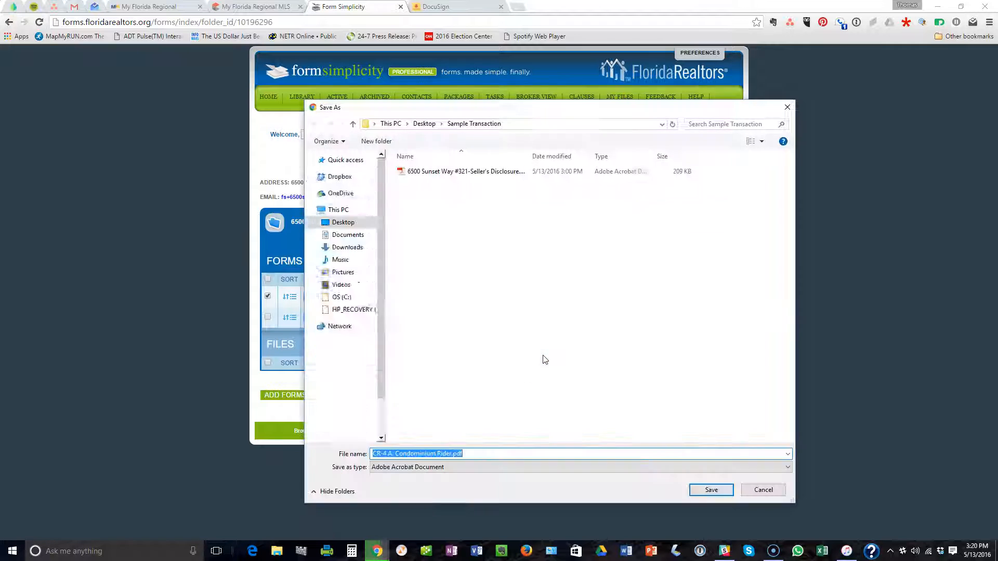
Re-download the rider with Lock Forms ticked and save the PDF into Sample Transaction.
{"action": "left_click", "coordinate": [763, 490]}
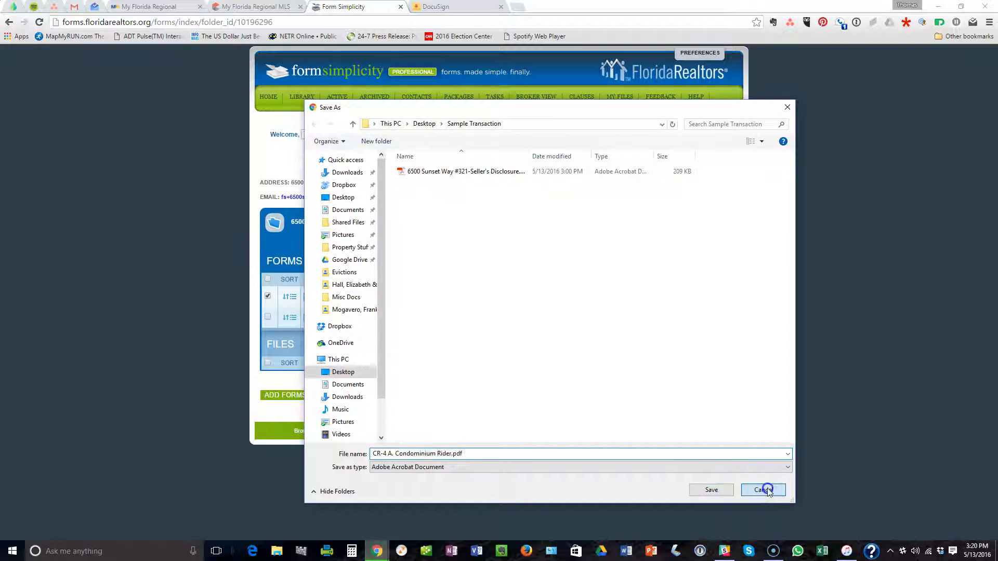
{"action": "left_click", "coordinate": [608, 289]}
{"action": "left_click", "coordinate": [659, 307]}
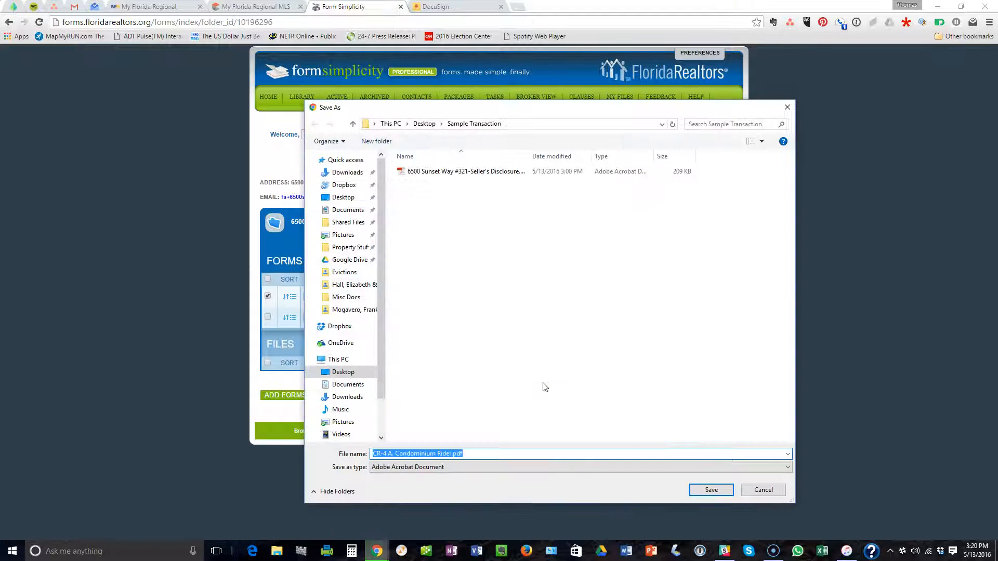
{"action": "left_click", "coordinate": [712, 490]}
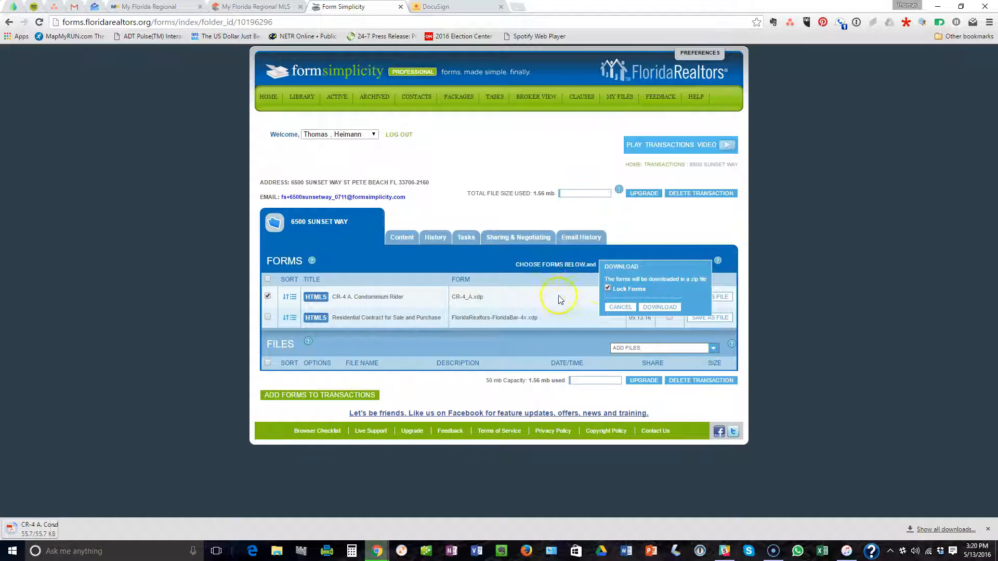
Download the locked Residential Contract for Sale and Purchase PDF into Sample Transaction.
{"action": "left_click", "coordinate": [611, 307]}
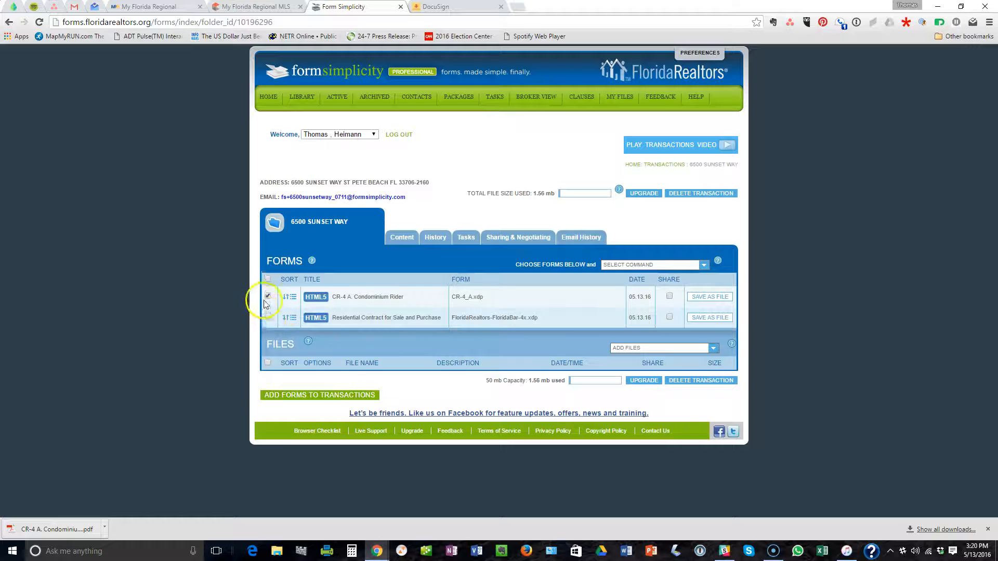
{"action": "left_click", "coordinate": [269, 319]}
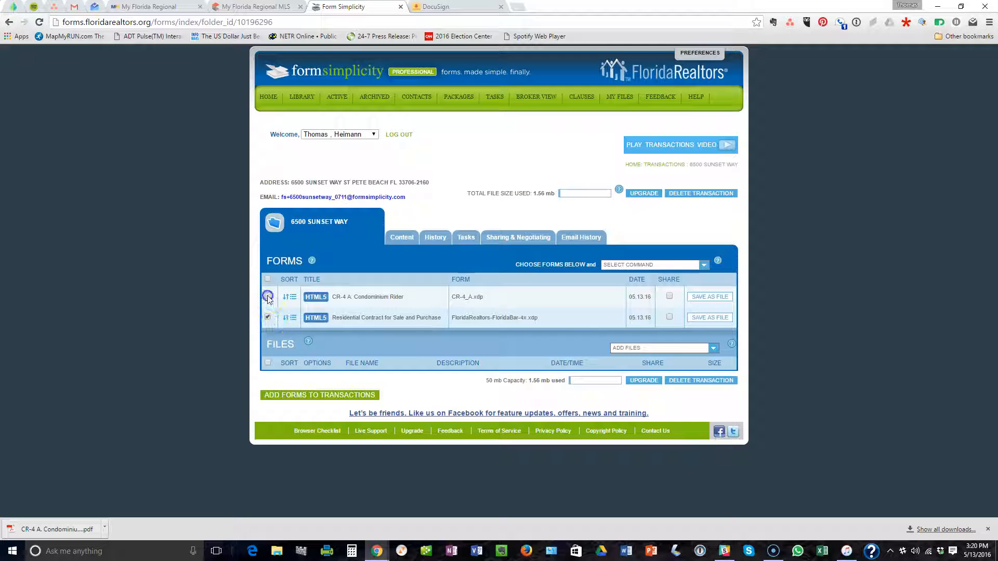
{"action": "left_click", "coordinate": [702, 264]}
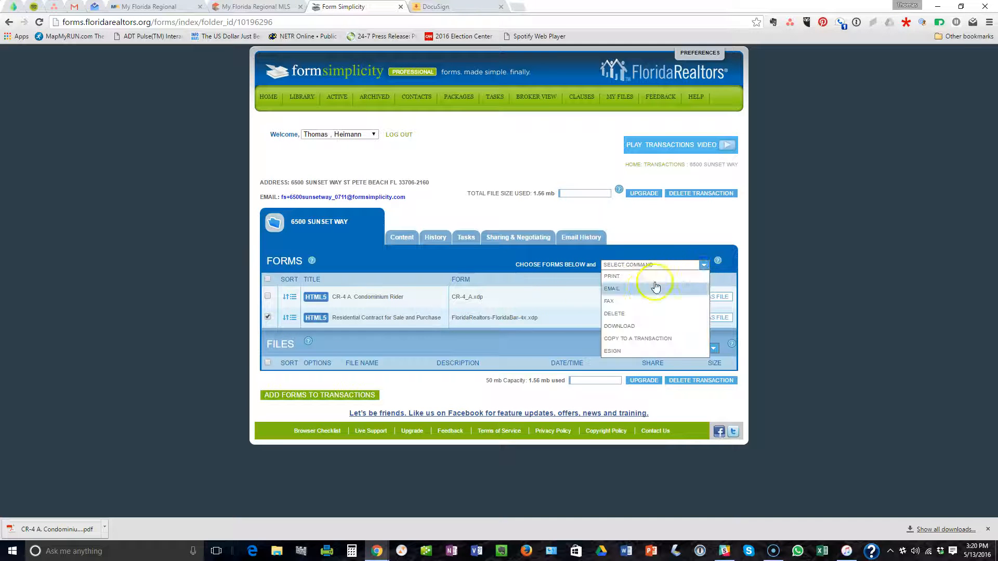
{"action": "left_click", "coordinate": [629, 325]}
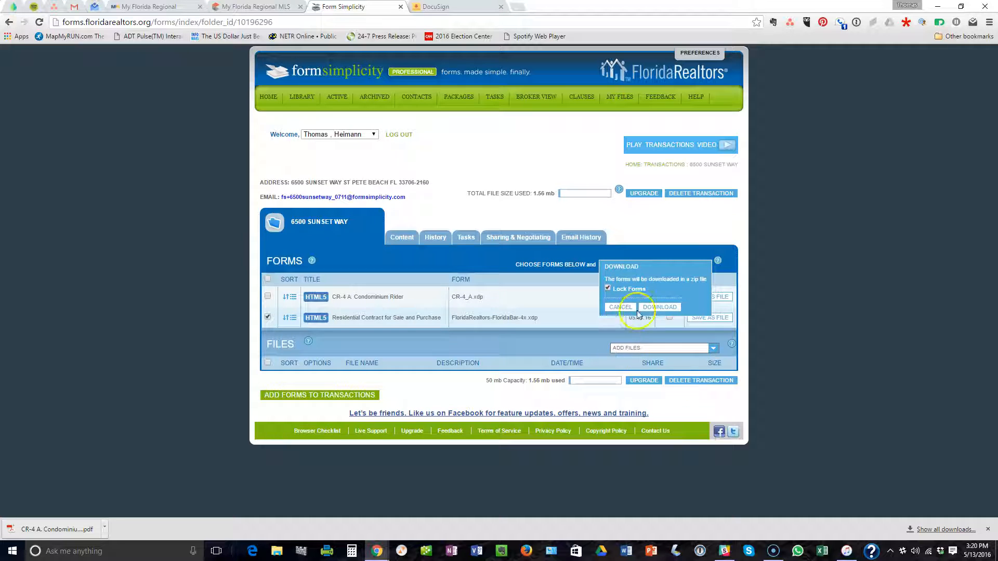
{"action": "left_click", "coordinate": [669, 308]}
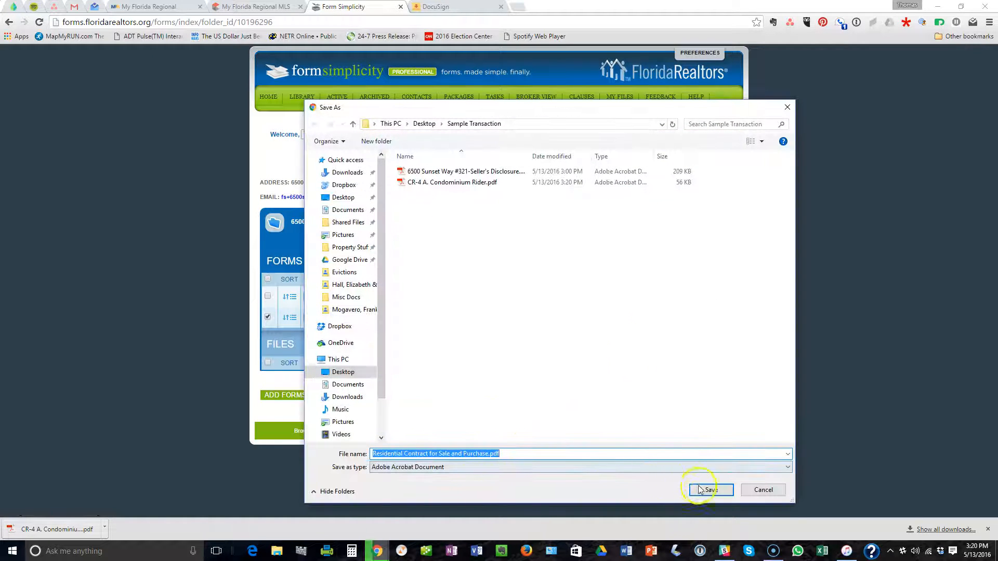
{"action": "left_click", "coordinate": [710, 490]}
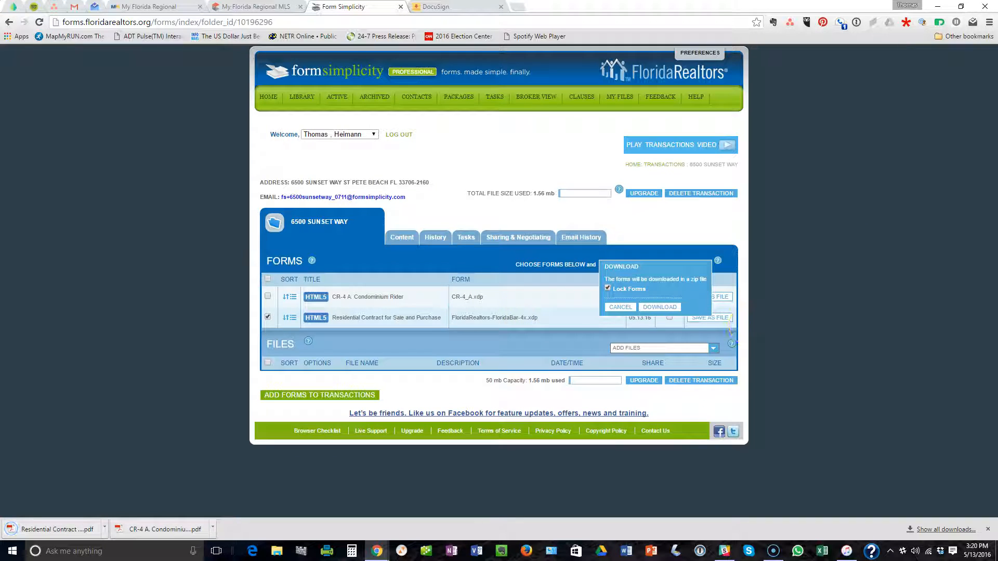
Log in to DocuSign with the account password to reach the Home page.
{"action": "left_click", "coordinate": [452, 6]}
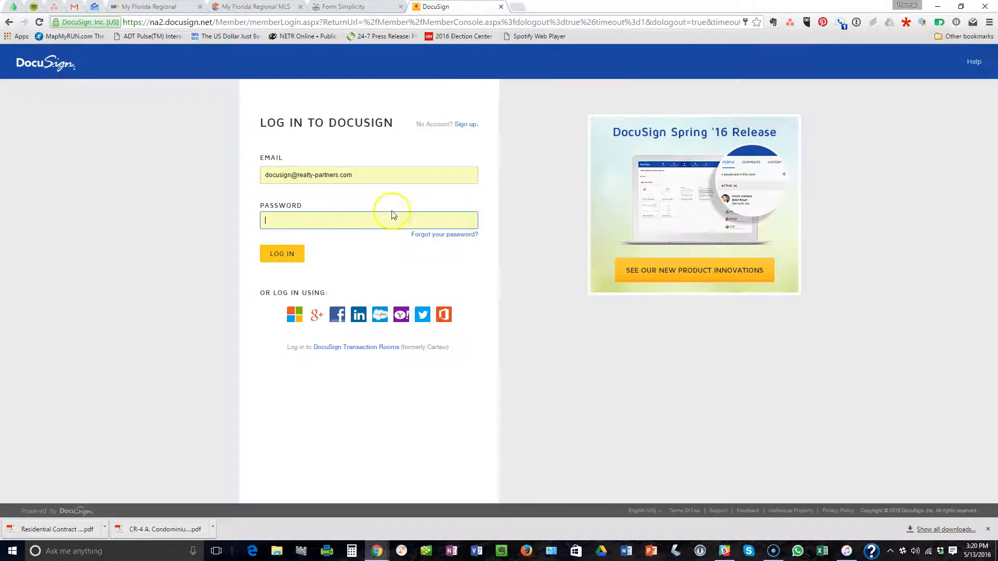
{"action": "left_click", "coordinate": [316, 215]}
{"action": "type", "text": "•••"}
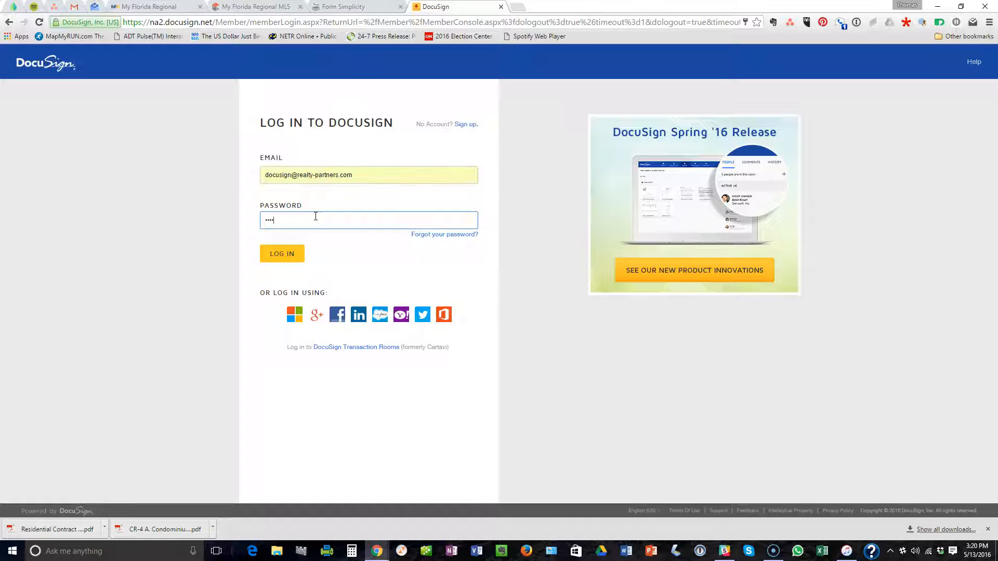
{"action": "type", "text": "•"}
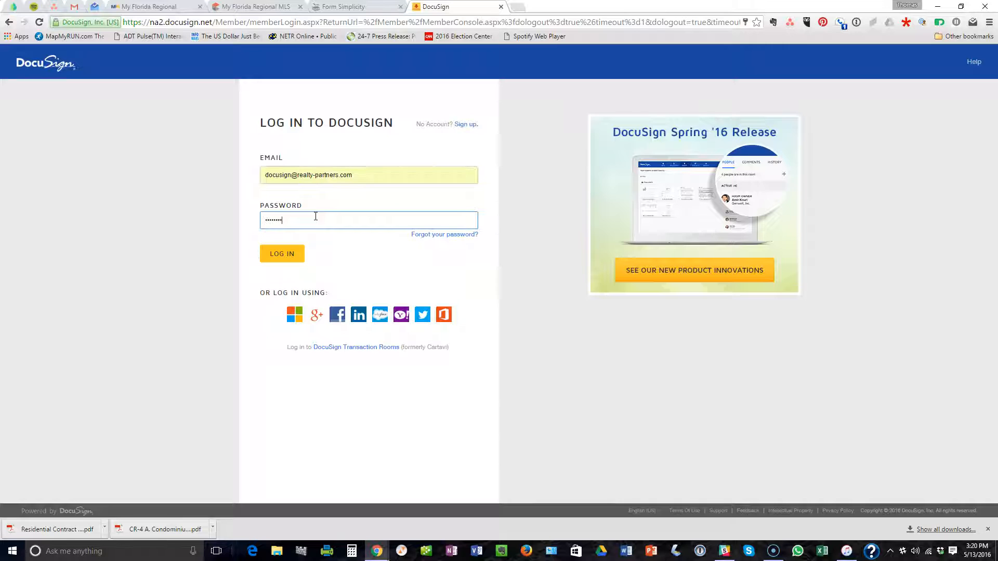
{"action": "left_click", "coordinate": [280, 253]}
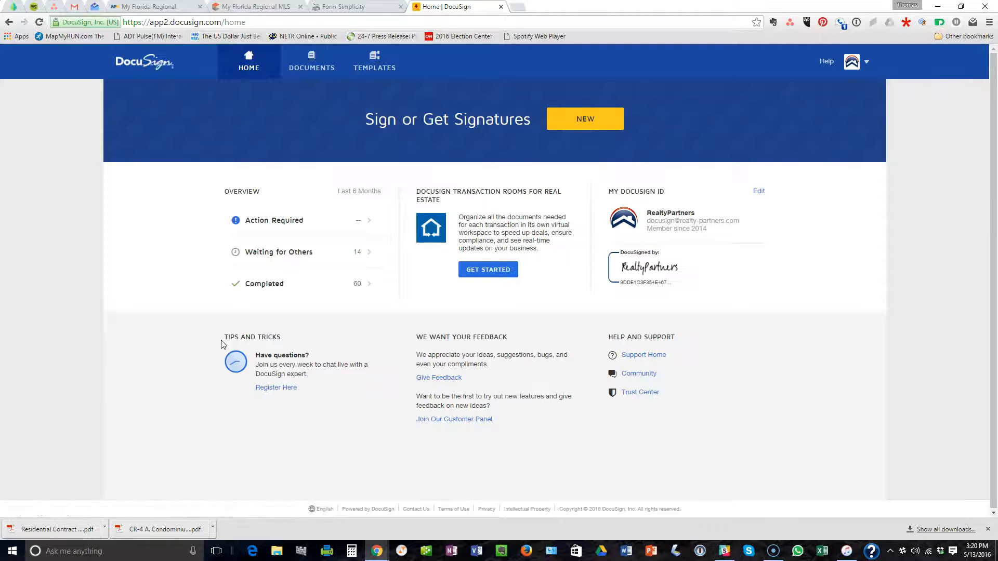
Start a new DocuSign envelope using Send a Document from the NEW menu.
{"action": "left_click", "coordinate": [581, 120]}
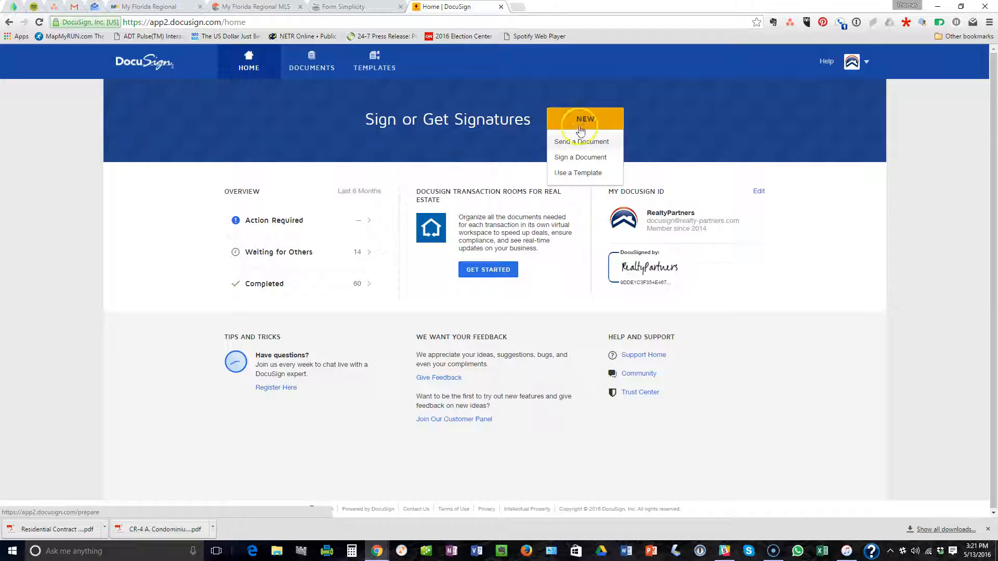
{"action": "left_click", "coordinate": [582, 141]}
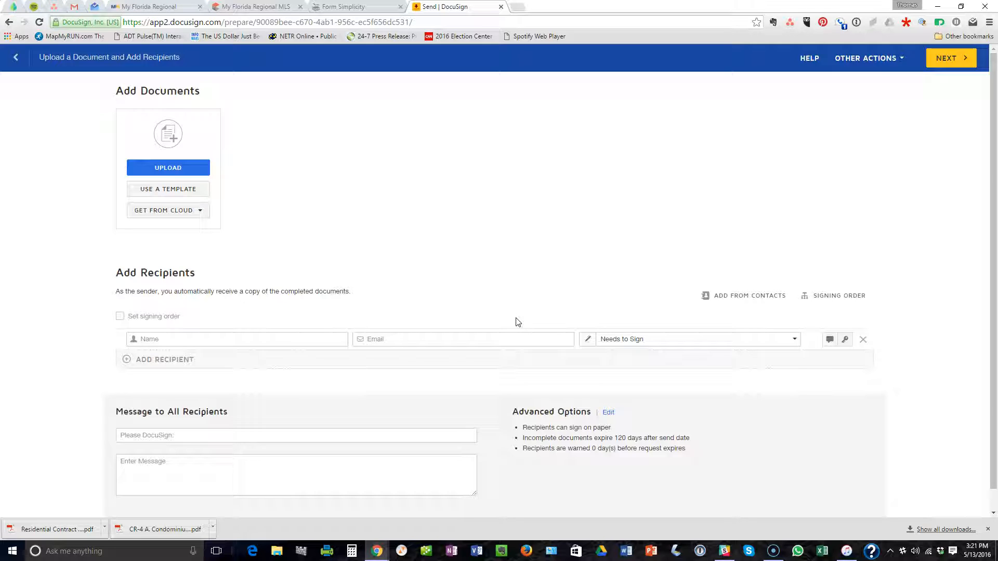
Upload the three PDFs from the computer folder, including the seller's disclosure, into the envelope.
{"action": "left_click", "coordinate": [167, 174]}
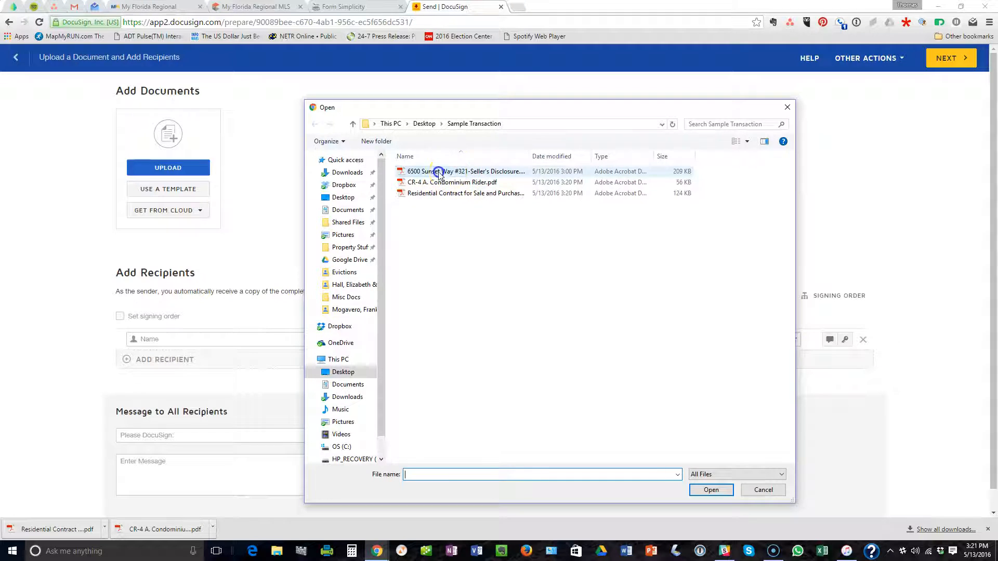
{"action": "left_click", "coordinate": [438, 173]}
{"action": "left_click", "coordinate": [438, 194], "text": "shift"}
{"action": "left_click", "coordinate": [711, 496]}
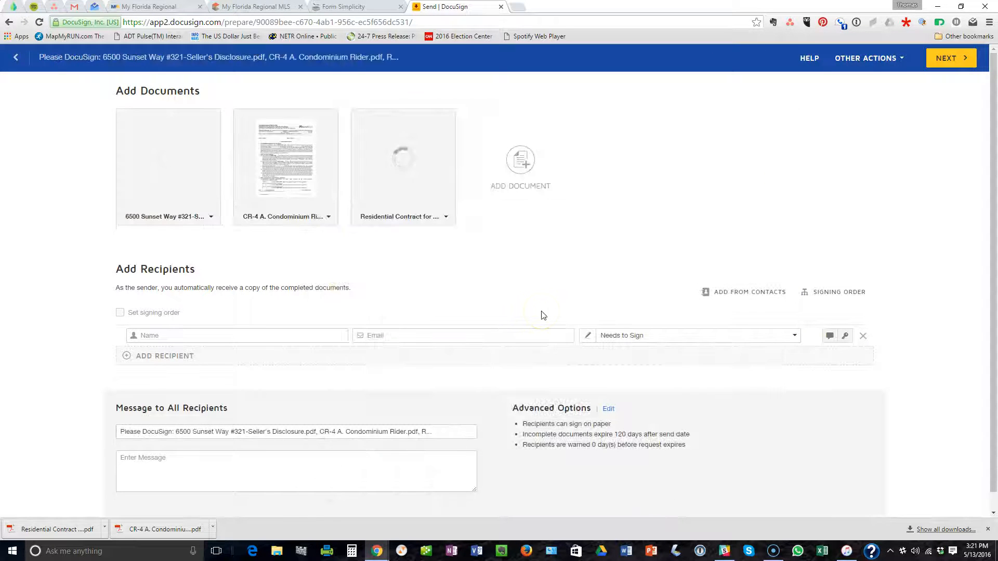
Add Buyer Real Property Info & Agreement.pdf from Google Drive, then move the residential contract first.
{"action": "left_click", "coordinate": [536, 163]}
{"action": "left_click", "coordinate": [526, 164]}
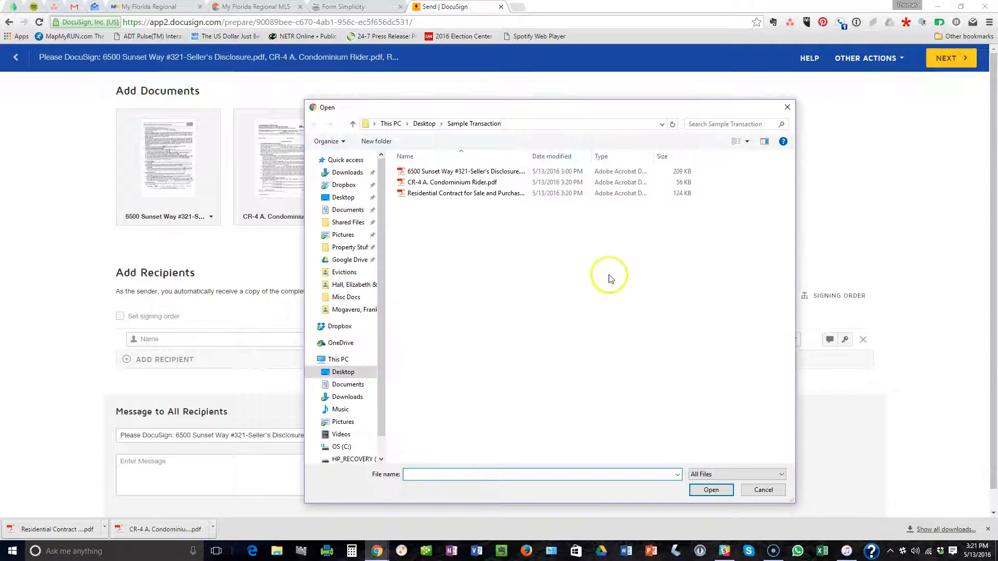
{"action": "left_click", "coordinate": [349, 262]}
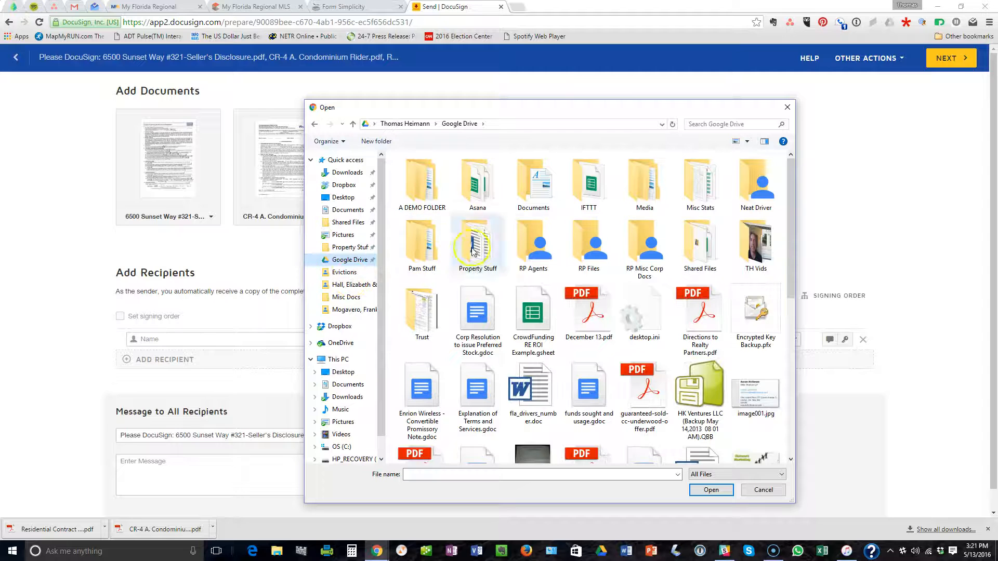
{"action": "double_click", "coordinate": [534, 240]}
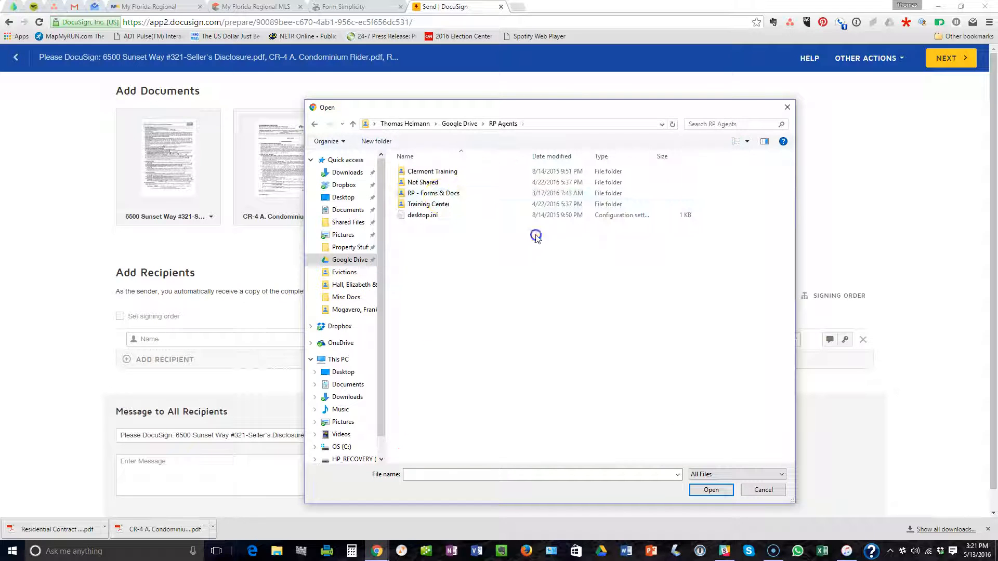
{"action": "double_click", "coordinate": [439, 195]}
{"action": "left_click", "coordinate": [464, 229]}
{"action": "left_click", "coordinate": [708, 489]}
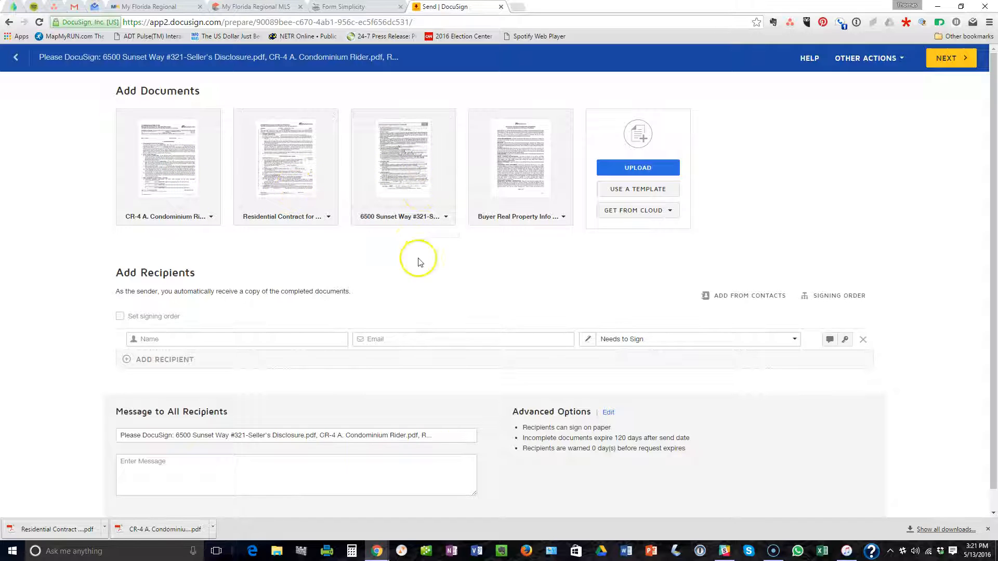
{"action": "left_click_drag", "start_coordinate": [291, 177], "coordinate": [241, 151]}
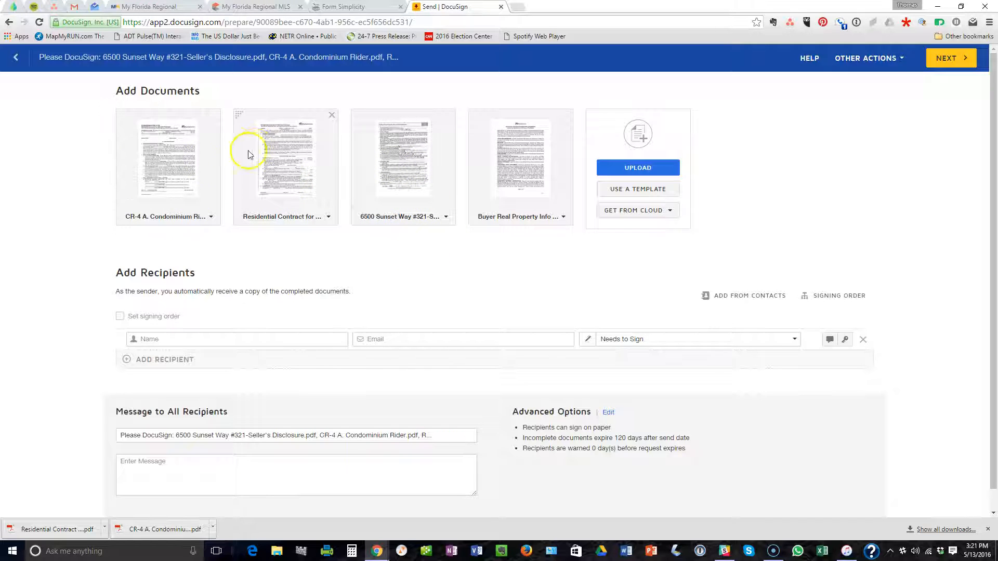
{"action": "left_click_drag", "start_coordinate": [241, 115], "coordinate": [126, 105]}
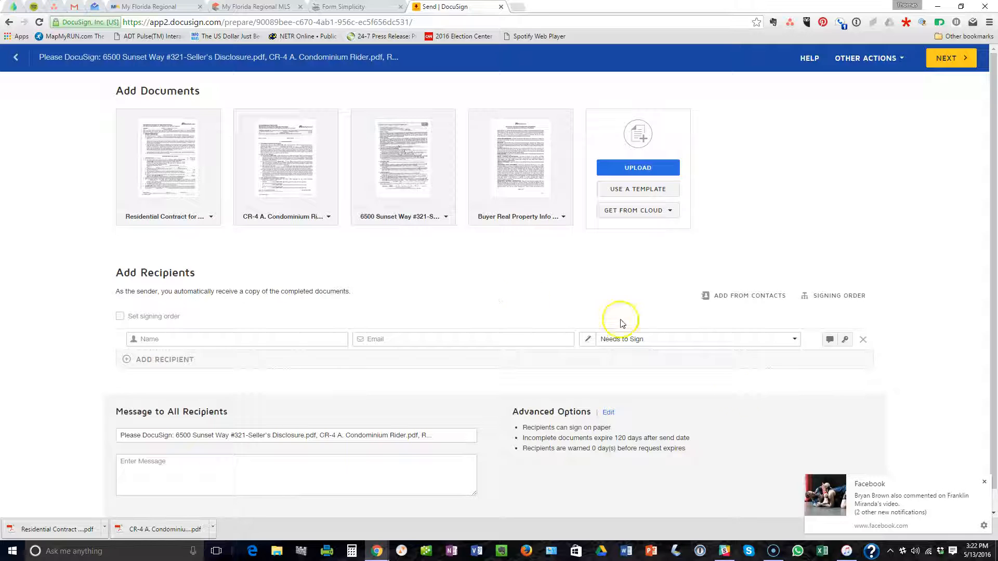
Turn on signing order and enter the buyer's full name and e-mail as recipient 1.
{"action": "left_click", "coordinate": [986, 477]}
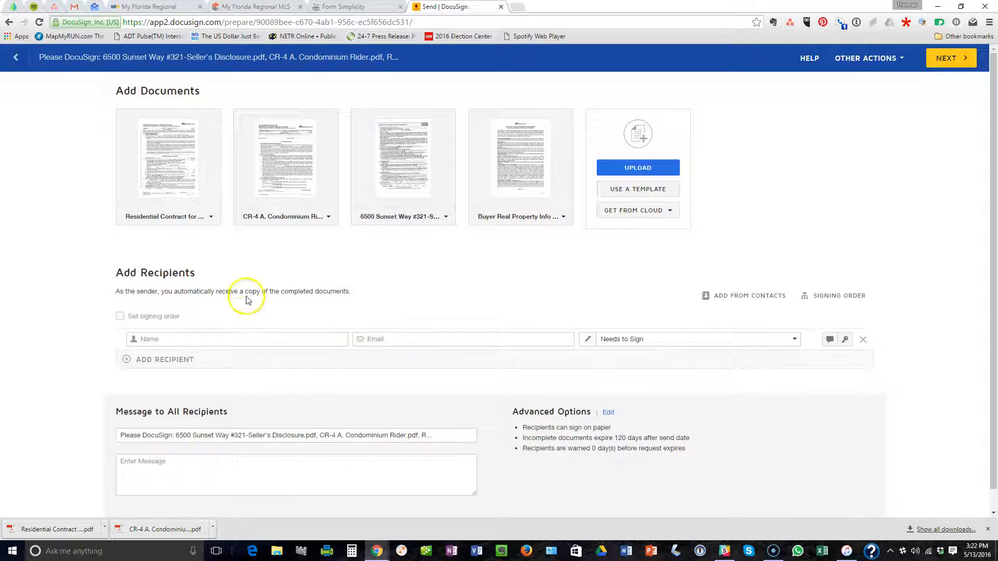
{"action": "scroll", "coordinate": [252, 288], "scroll_direction": "down", "scroll_amount": 1}
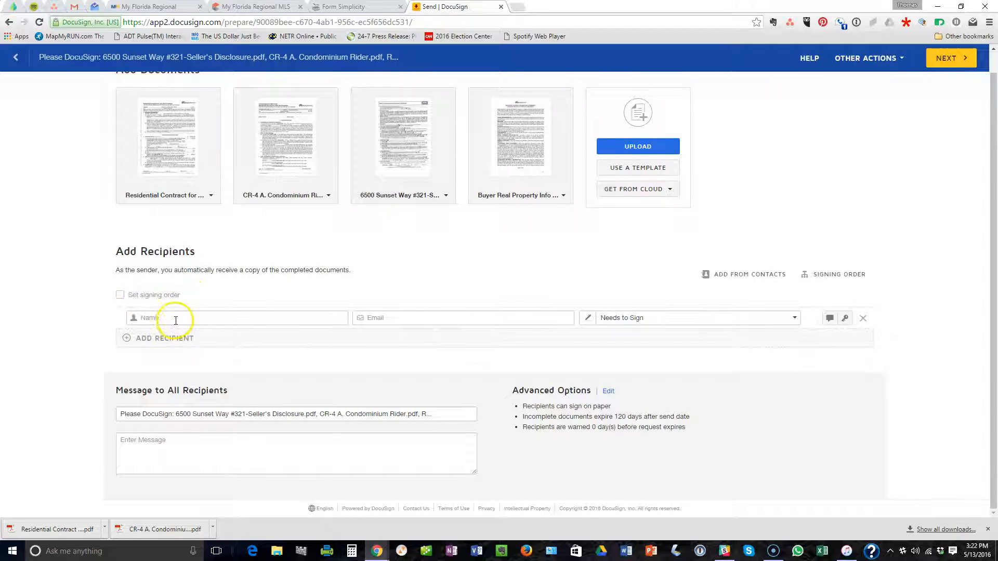
{"action": "left_click", "coordinate": [120, 295]}
{"action": "left_click", "coordinate": [200, 321]}
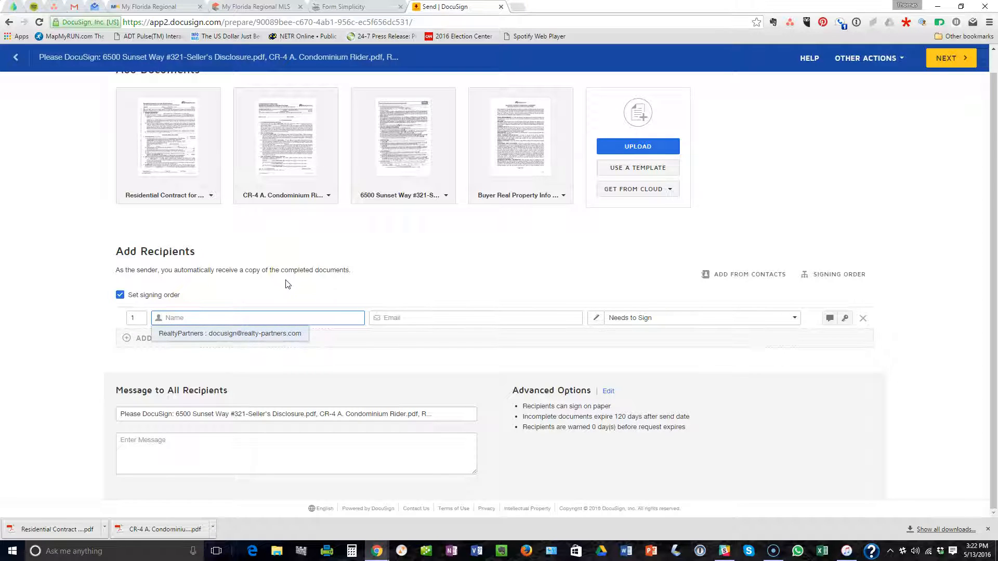
{"action": "type", "text": "Sally Bhome"}
{"action": "key", "text": "BackSpace"}
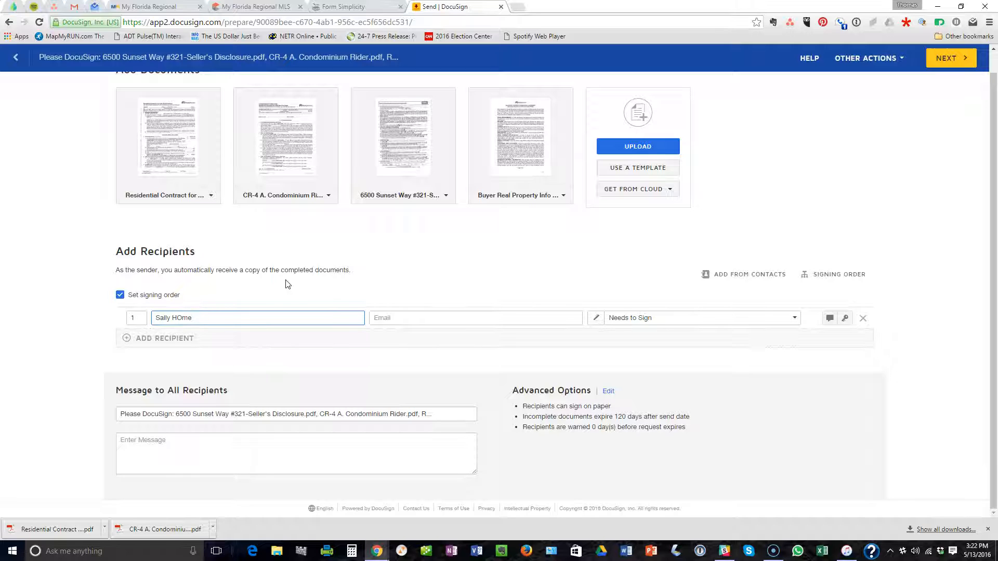
{"action": "key", "text": "Tab"}
{"action": "type", "text": "sa"}
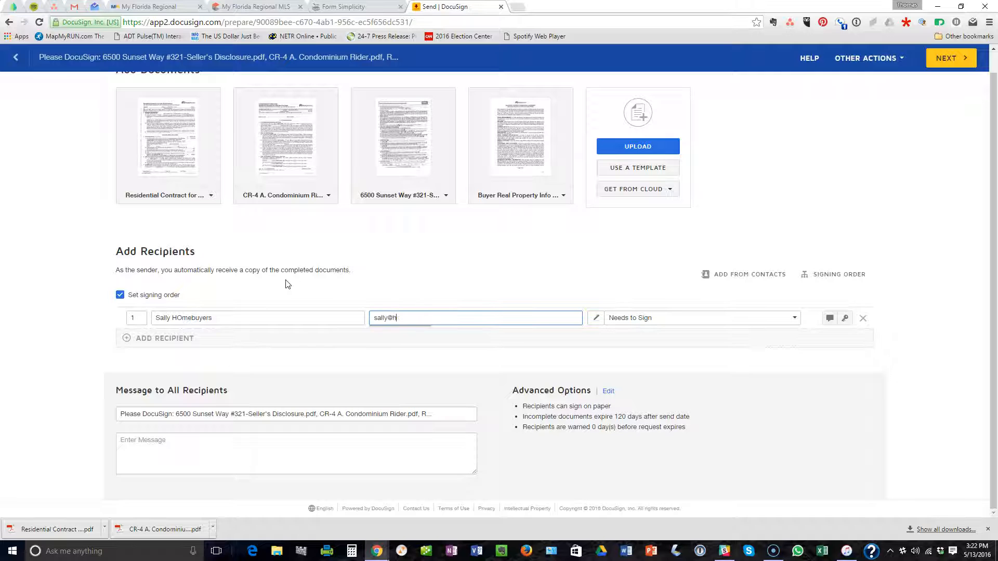
{"action": "key", "text": "BackSpace"}
{"action": "left_click", "coordinate": [288, 284]}
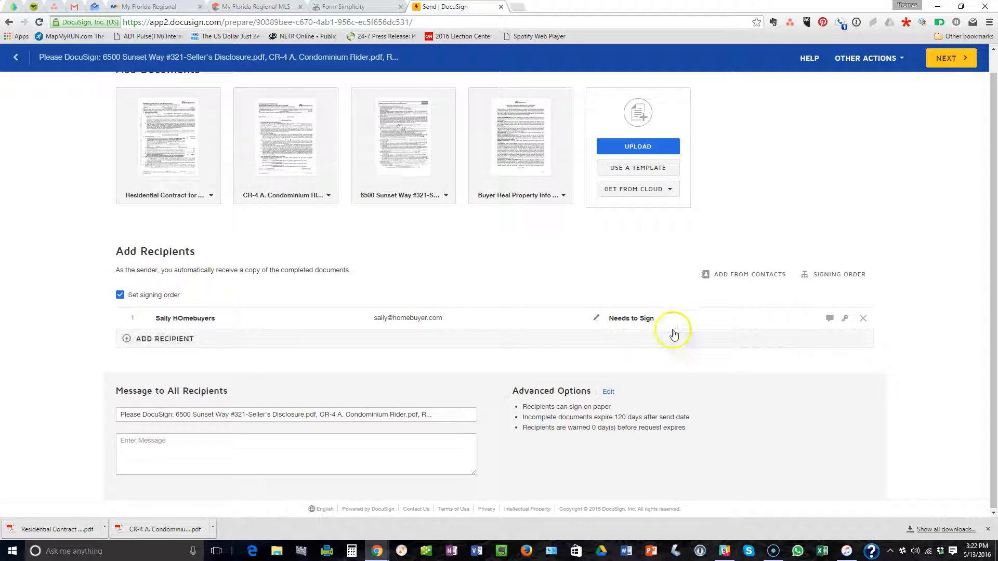
Add a saved realty-partners contact as recipient 2, set to Receives a Copy.
{"action": "left_click", "coordinate": [156, 338]}
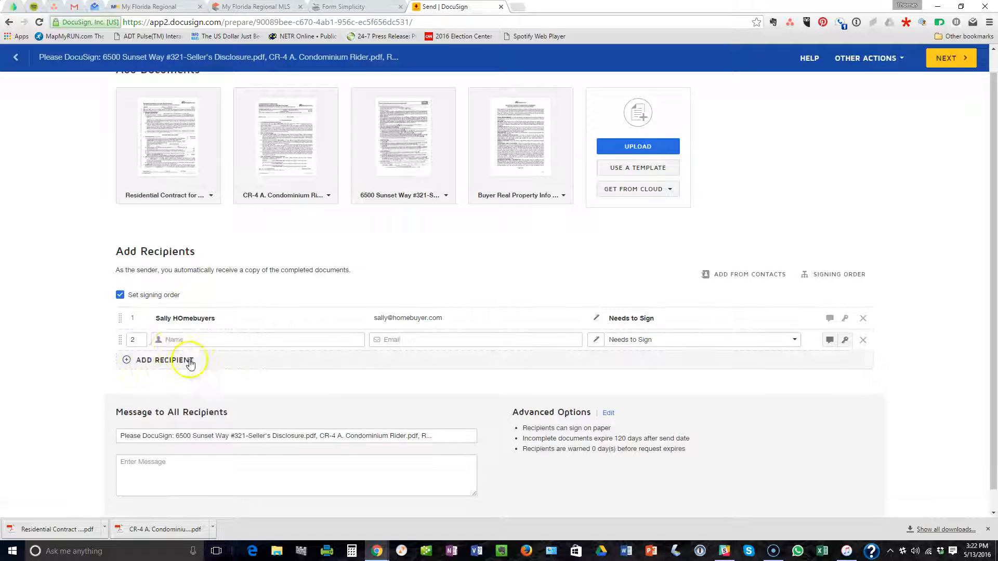
{"action": "left_click", "coordinate": [184, 341]}
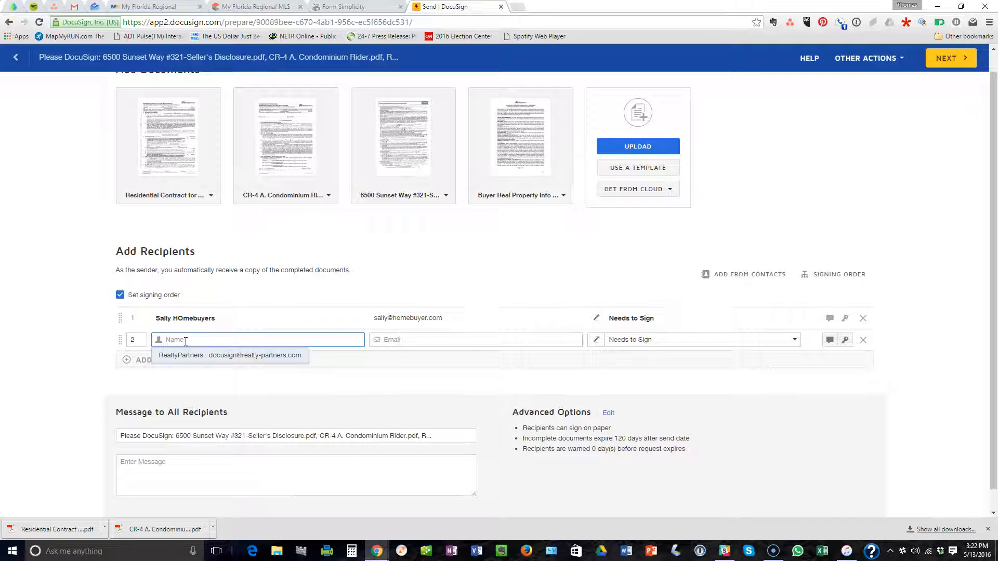
{"action": "type", "text": "thomas"}
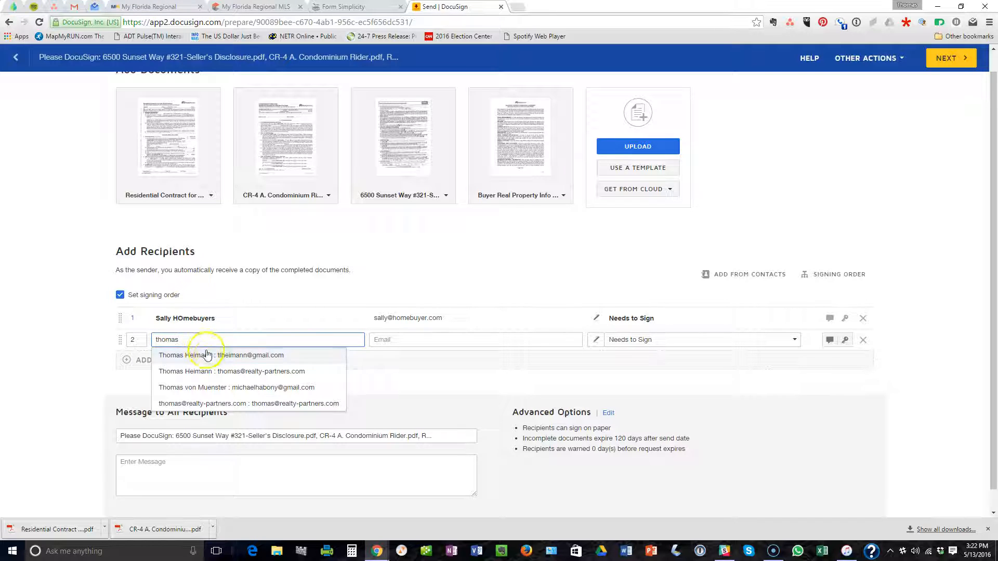
{"action": "left_click", "coordinate": [223, 370]}
{"action": "left_click", "coordinate": [646, 340]}
{"action": "left_click", "coordinate": [650, 360]}
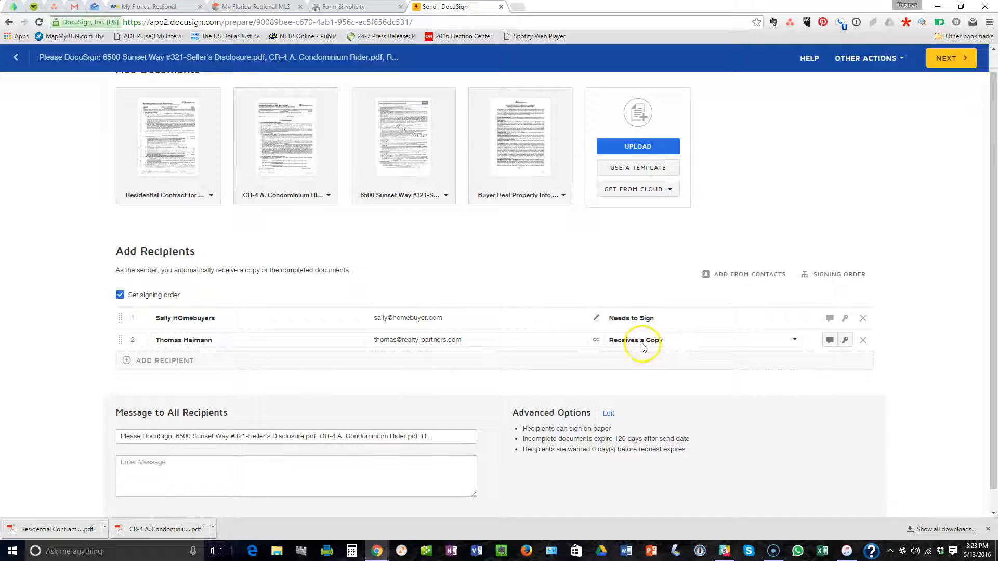
Add 'Listing Agent' with the agent's e-mail as recipient 3, set to Receives a Copy.
{"action": "left_click", "coordinate": [173, 364]}
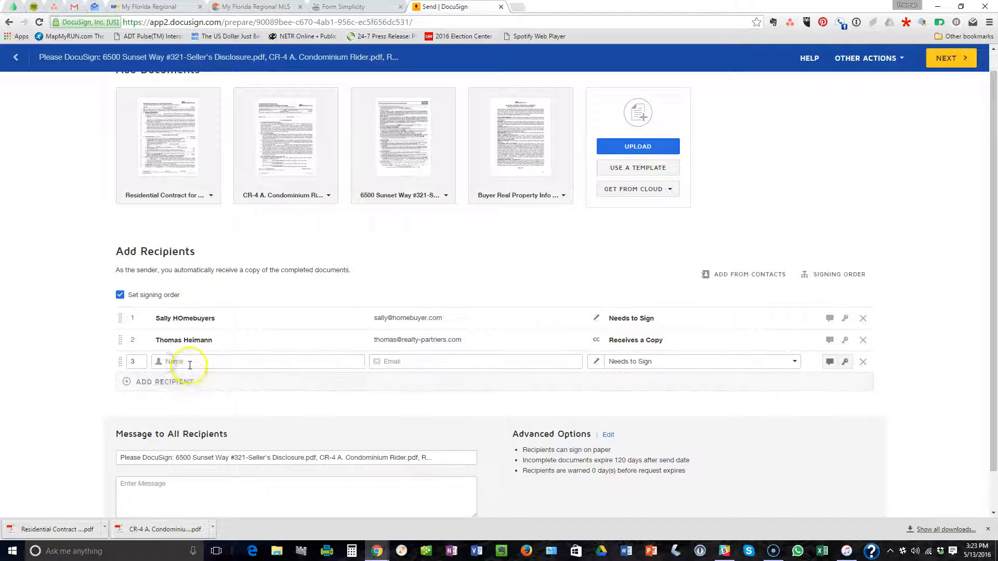
{"action": "left_click", "coordinate": [188, 363]}
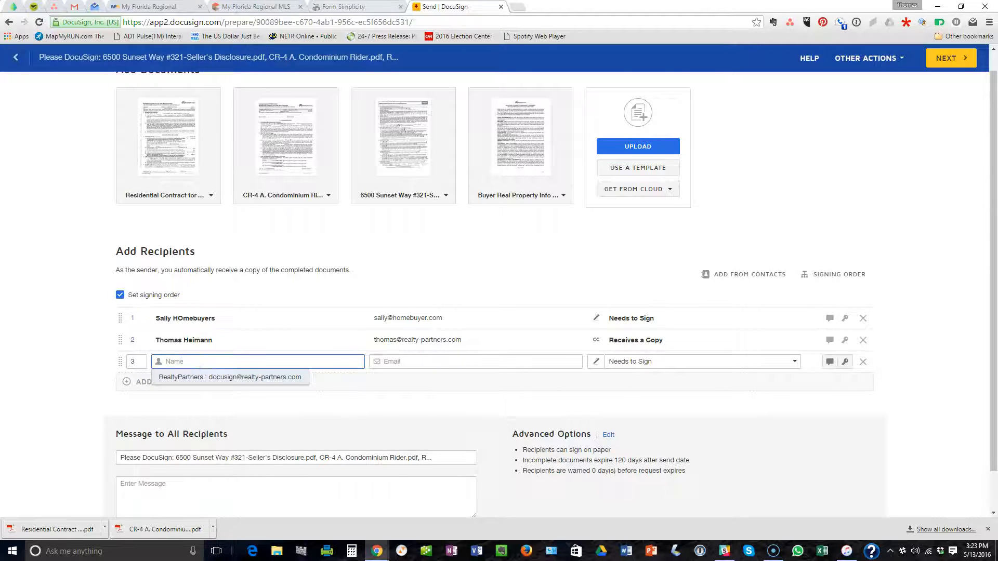
{"action": "key", "text": "ctrl+shift+Tab"}
{"action": "key", "text": "ctrl+shift+Tab"}
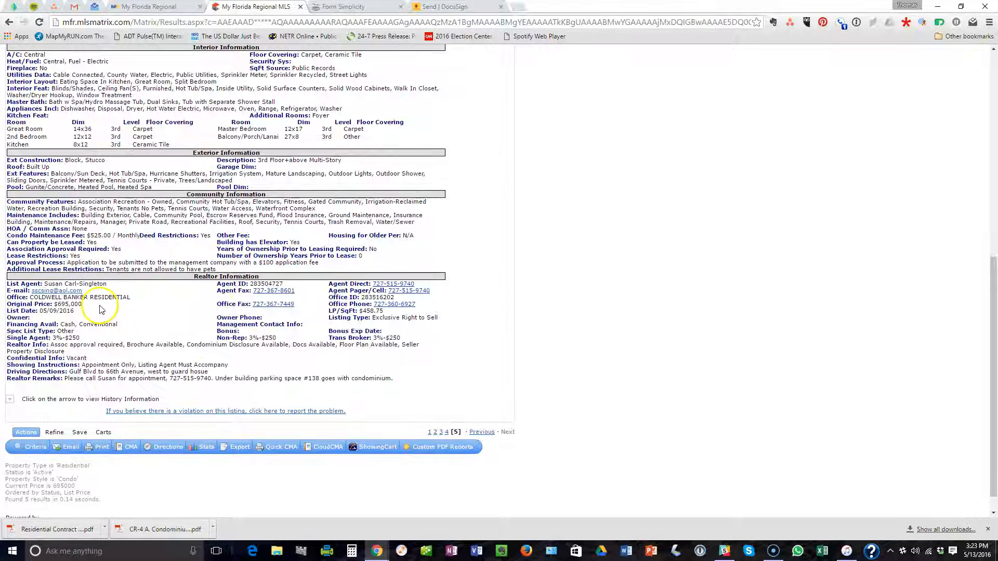
{"action": "left_click", "coordinate": [356, 8]}
{"action": "left_click", "coordinate": [459, 7]}
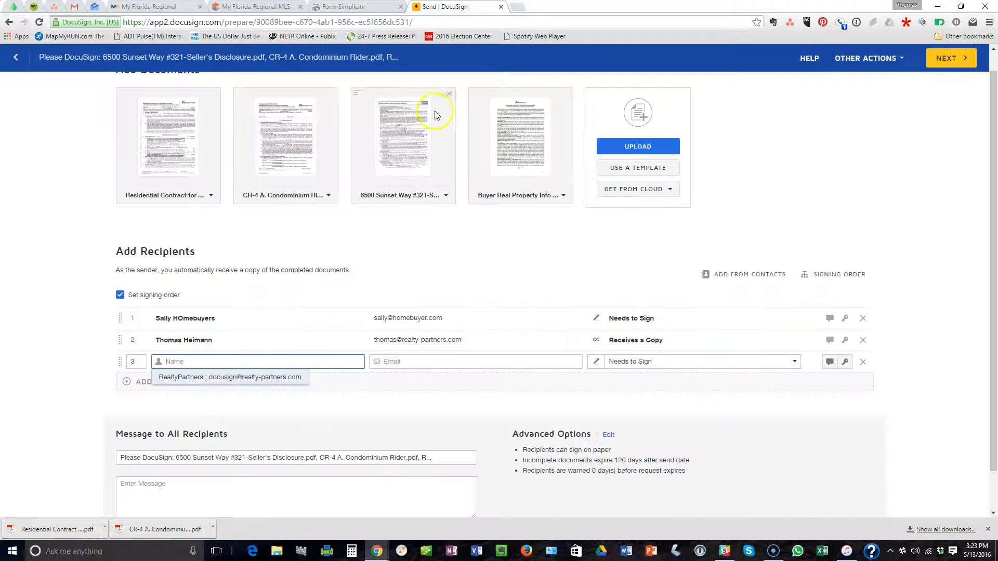
{"action": "left_click", "coordinate": [223, 360]}
{"action": "type", "text": "Listing Agent"}
{"action": "key", "text": "Tab"}
{"action": "type", "text": "listing@a"}
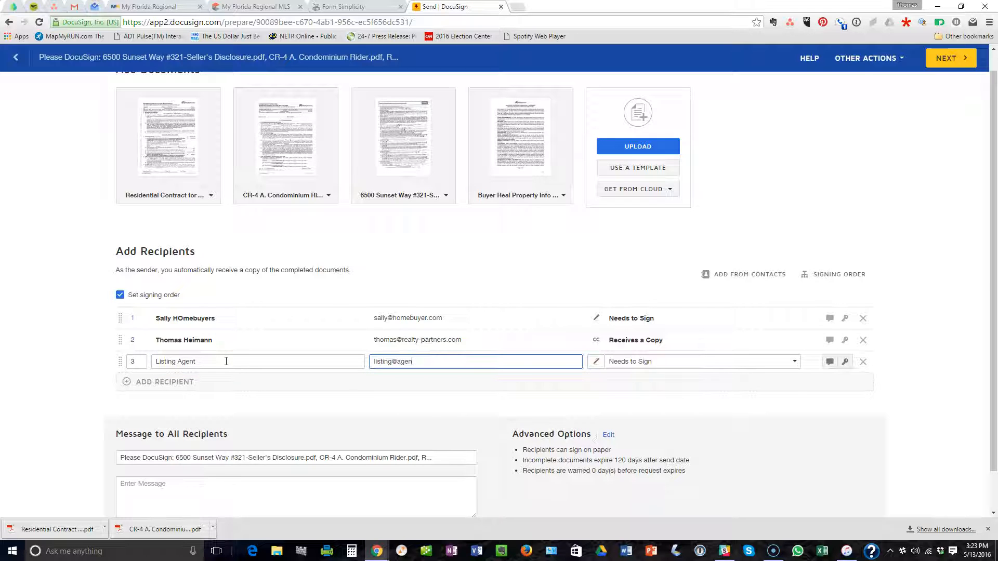
{"action": "key", "text": "Tab"}
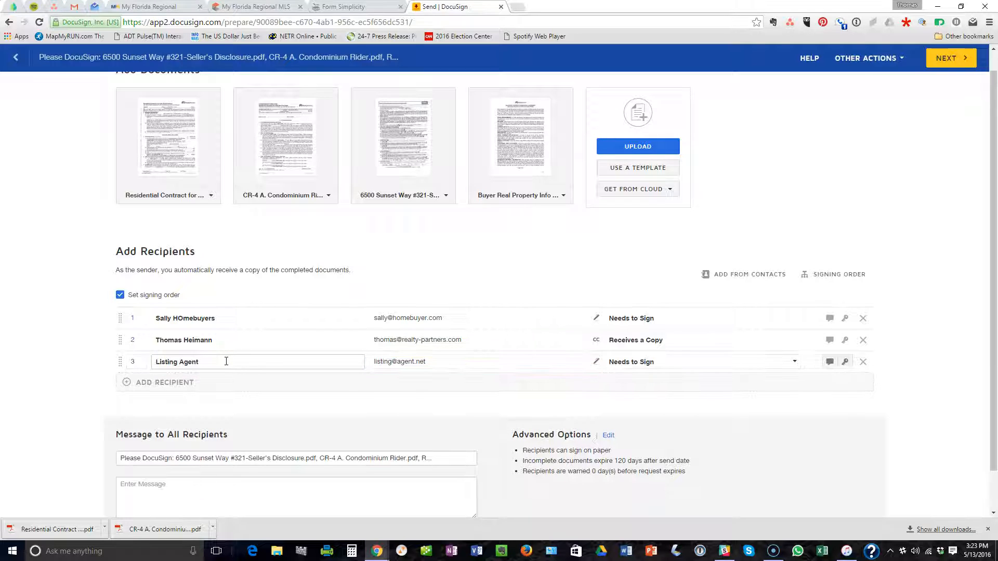
{"action": "left_click", "coordinate": [603, 362]}
{"action": "left_click", "coordinate": [630, 383]}
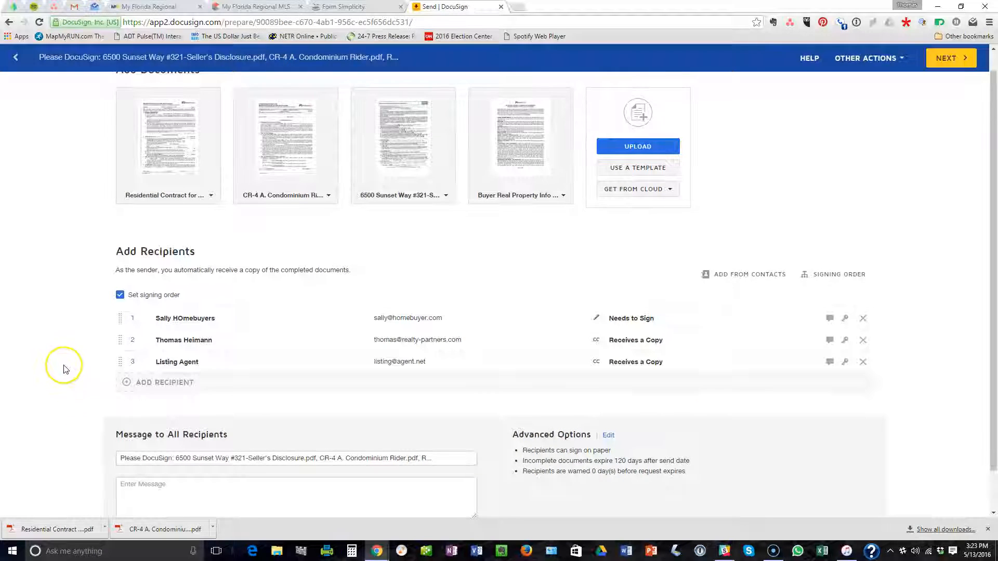
{"action": "scroll", "coordinate": [65, 369], "scroll_direction": "down", "scroll_amount": 1}
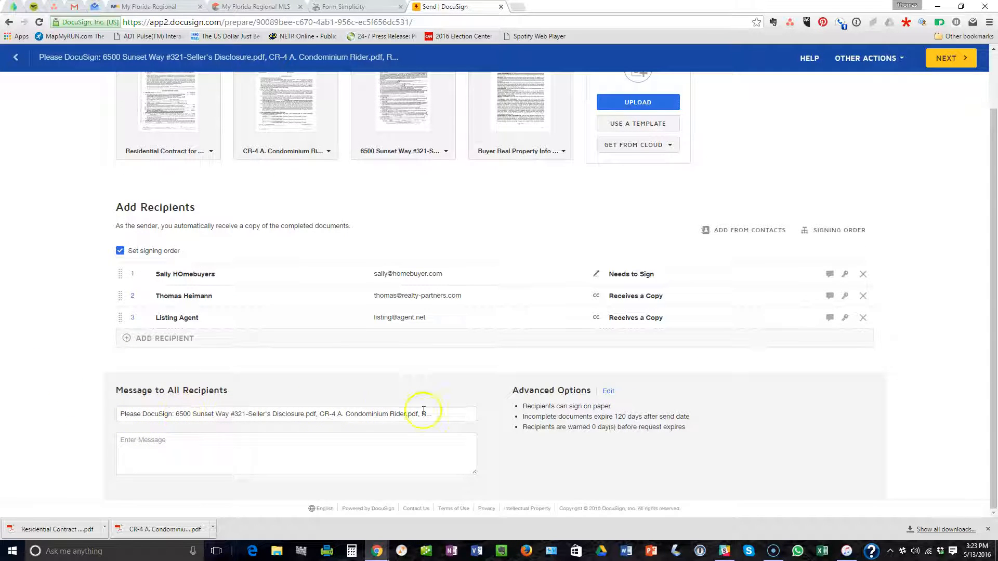
Replace the subject with 'Offer to Purchase for PROPERTY ADDRESS' and begin the message 'Please find'.
{"action": "left_click", "coordinate": [439, 413]}
{"action": "left_click_drag", "start_coordinate": [440, 413], "coordinate": [94, 413]}
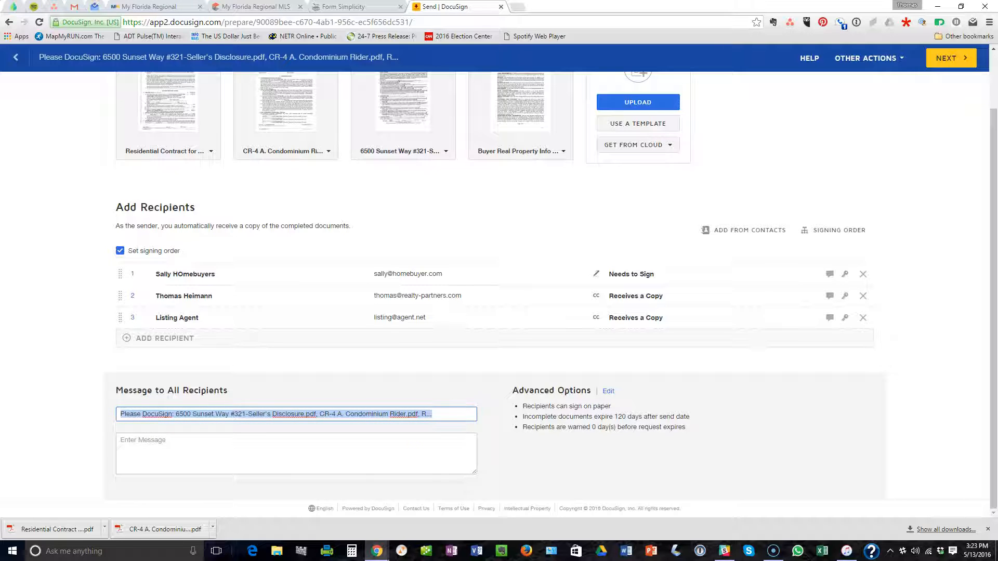
{"action": "type", "text": "Offer"}
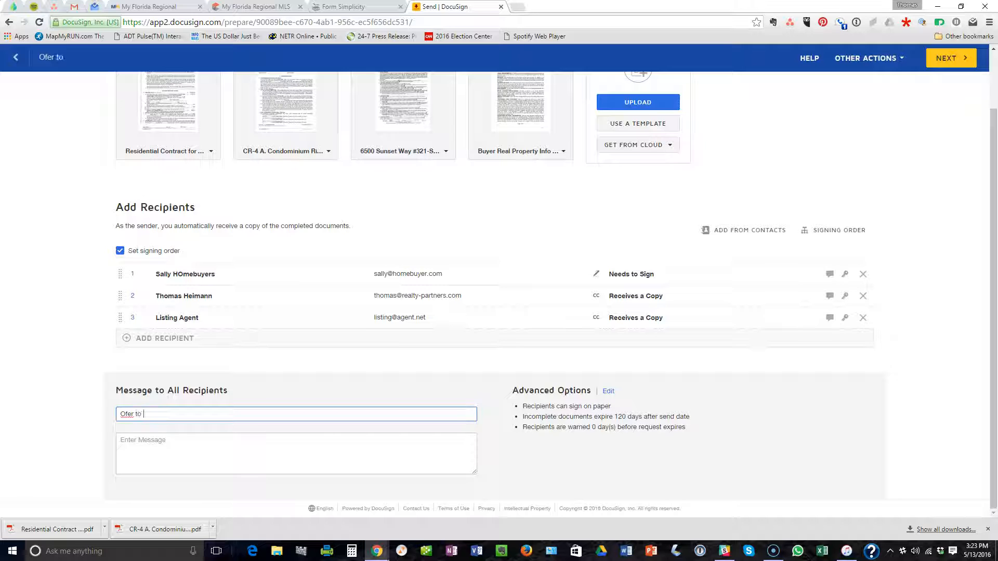
{"action": "type", "text": " to Purchase for"}
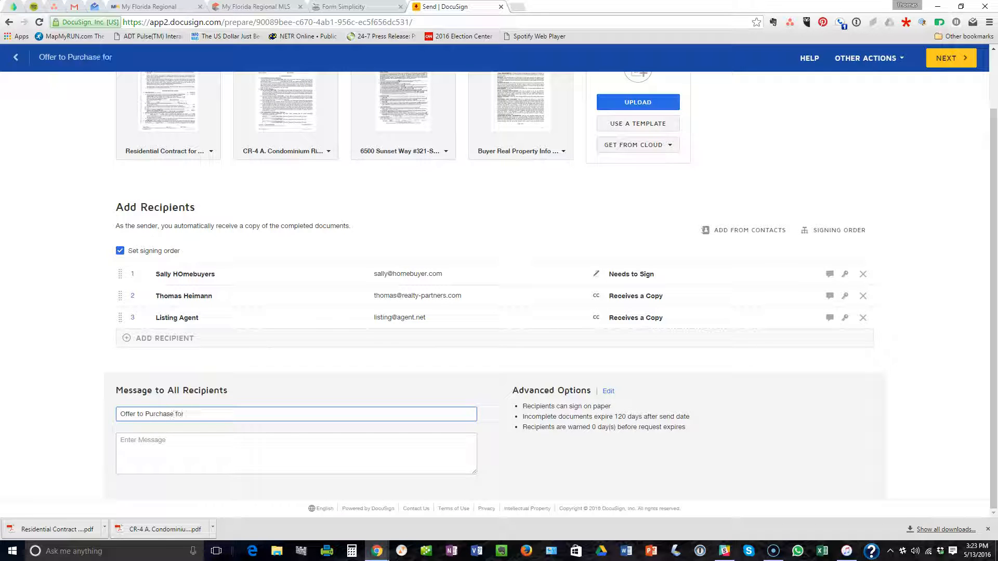
{"action": "type", "text": " PROPERTY ADDRESS"}
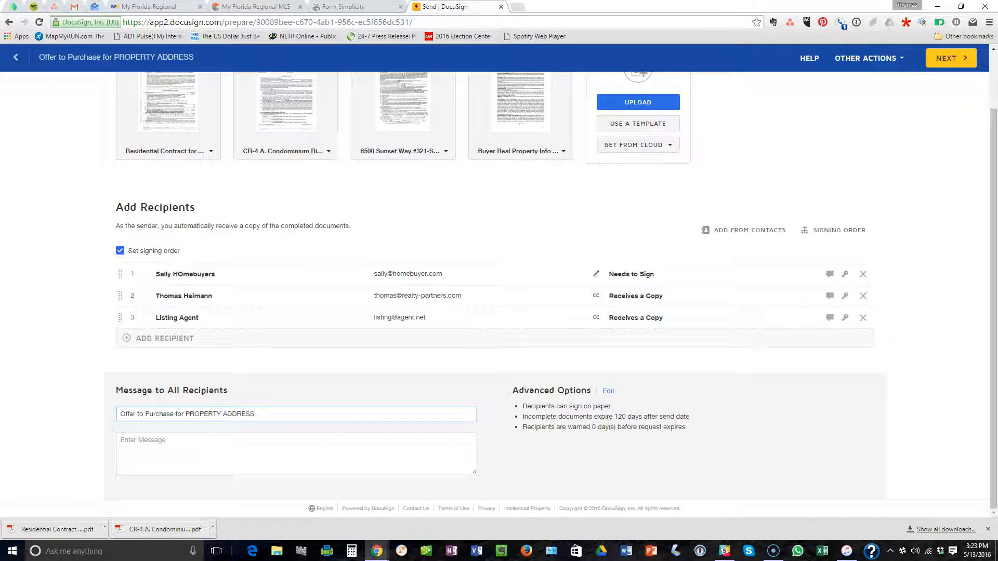
{"action": "left_click", "coordinate": [238, 442]}
{"action": "type", "text": "Please find enclosed offer to purchase for this property."}
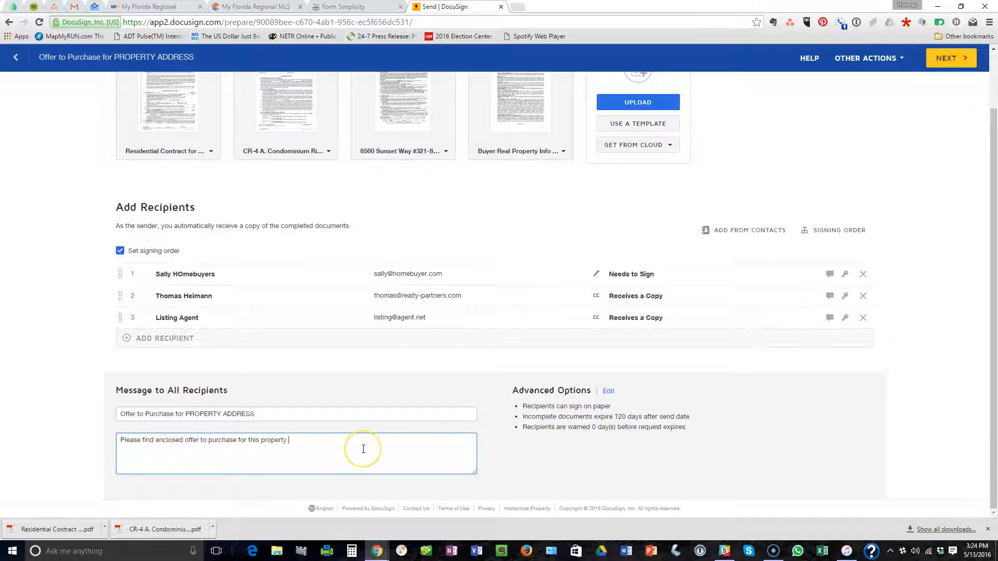
Move on from the envelope setup to the contract's field-placement page.
{"action": "left_click", "coordinate": [392, 465]}
{"action": "left_click", "coordinate": [946, 61]}
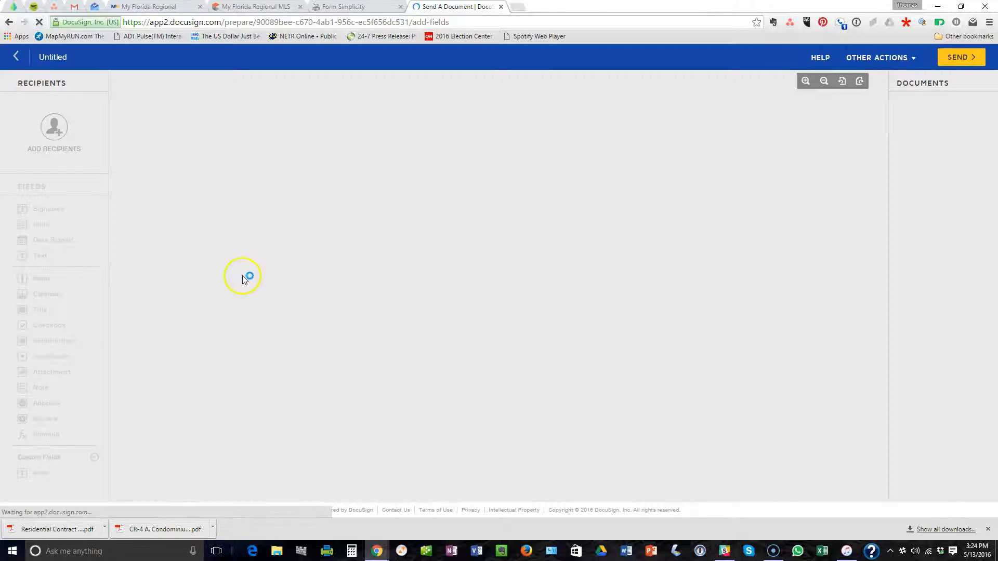
{"action": "scroll", "coordinate": [314, 229], "scroll_direction": "down", "scroll_amount": 10}
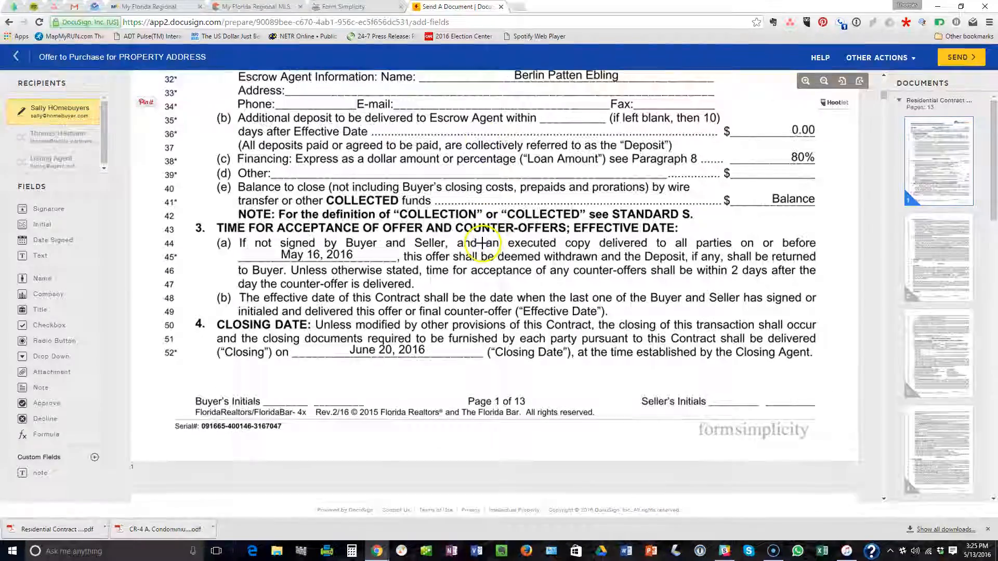
{"action": "scroll", "coordinate": [483, 243], "scroll_direction": "down", "scroll_amount": 1}
Place buyer Initial fields on the Buyer's Initials lines of contract pages 1, 2 and 3.
{"action": "left_click_drag", "start_coordinate": [48, 228], "coordinate": [280, 334]}
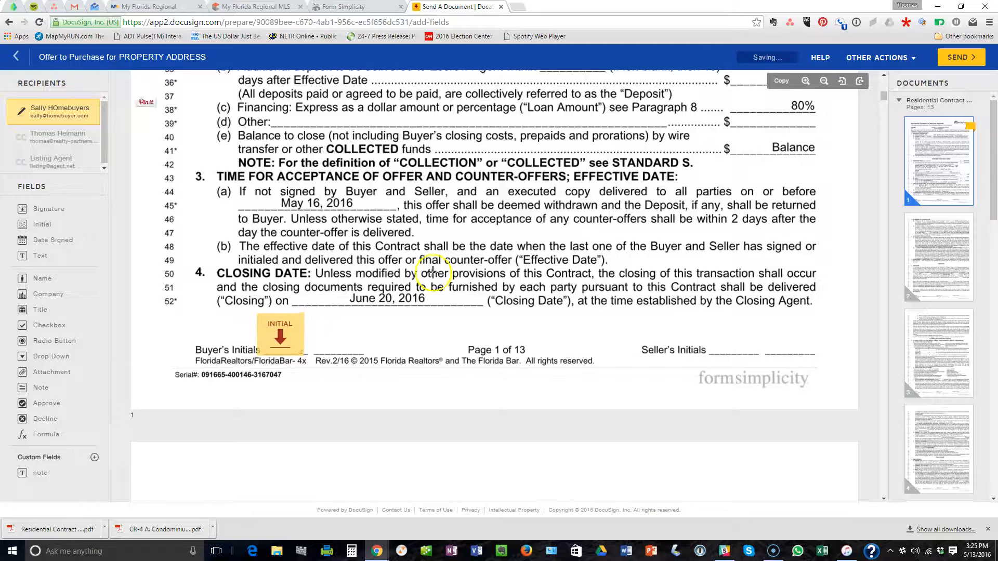
{"action": "scroll", "coordinate": [432, 271], "scroll_direction": "down", "scroll_amount": 15}
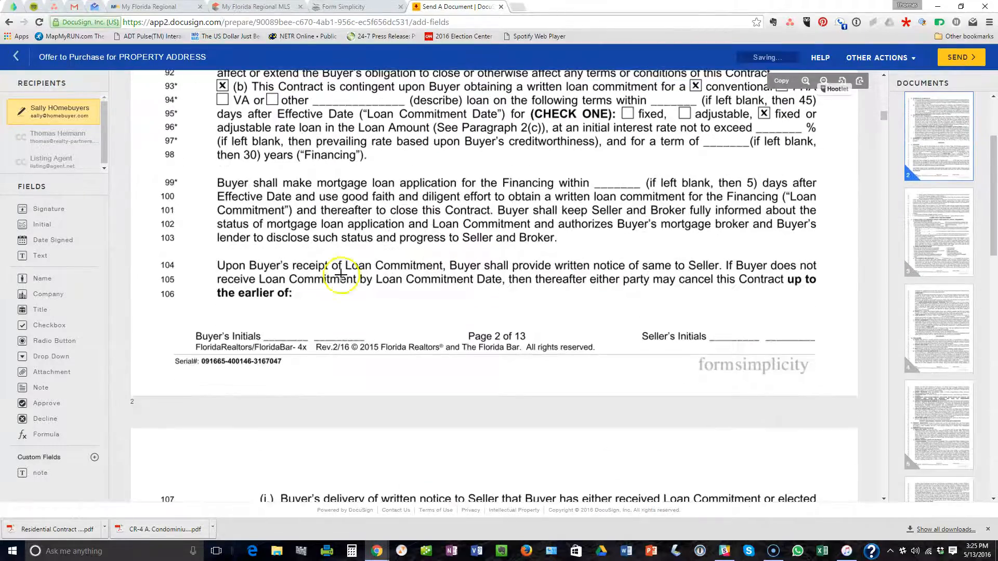
{"action": "left_click_drag", "start_coordinate": [46, 224], "coordinate": [270, 299]}
{"action": "scroll", "coordinate": [483, 272], "scroll_direction": "down", "scroll_amount": 7}
{"action": "scroll", "coordinate": [484, 272], "scroll_direction": "down", "scroll_amount": 14}
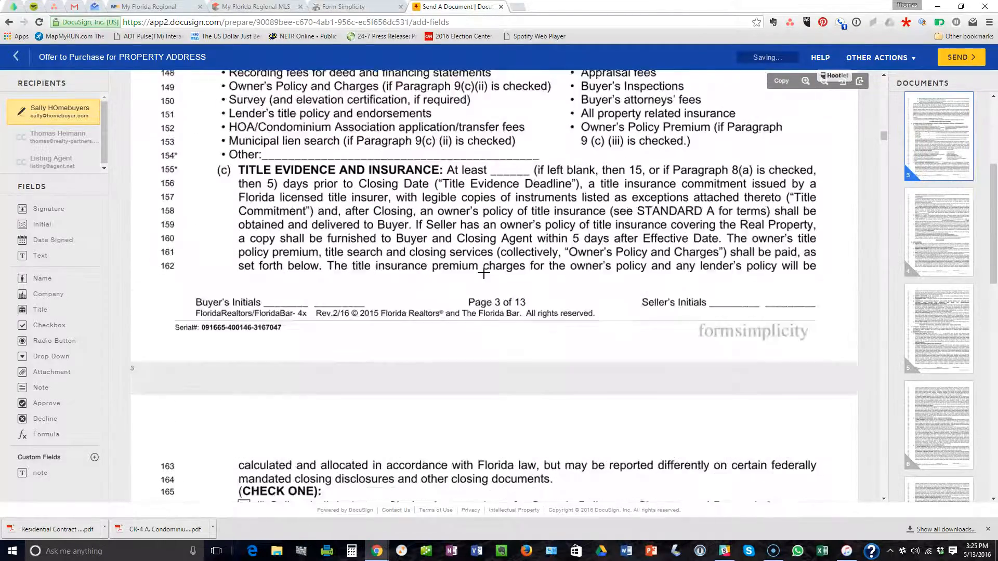
{"action": "left_click_drag", "start_coordinate": [70, 224], "coordinate": [278, 205]}
{"action": "scroll", "coordinate": [441, 179], "scroll_direction": "down", "scroll_amount": 15}
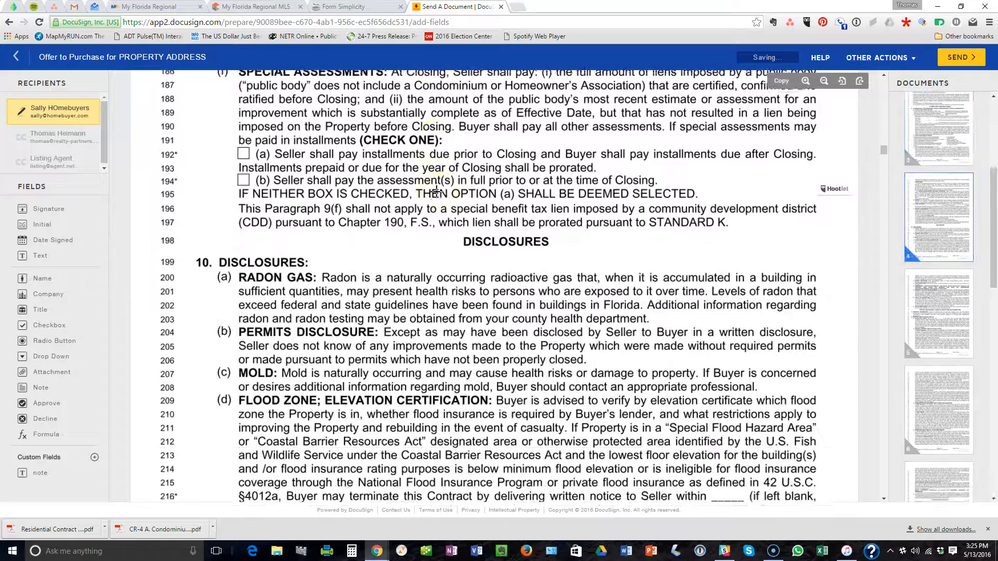
Place buyer Initial fields on the Buyer's Initials lines of pages 4, 5 and 6.
{"action": "left_click_drag", "start_coordinate": [48, 228], "coordinate": [278, 290]}
{"action": "scroll", "coordinate": [456, 251], "scroll_direction": "down", "scroll_amount": 17}
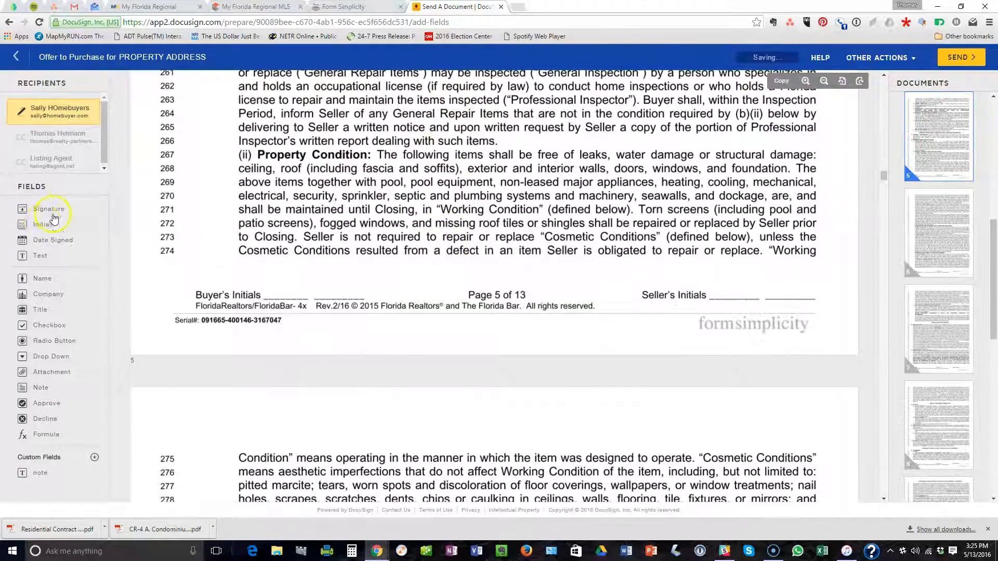
{"action": "left_click_drag", "start_coordinate": [41, 225], "coordinate": [273, 290]}
{"action": "scroll", "coordinate": [407, 232], "scroll_direction": "down", "scroll_amount": 7}
{"action": "scroll", "coordinate": [436, 232], "scroll_direction": "down", "scroll_amount": 10}
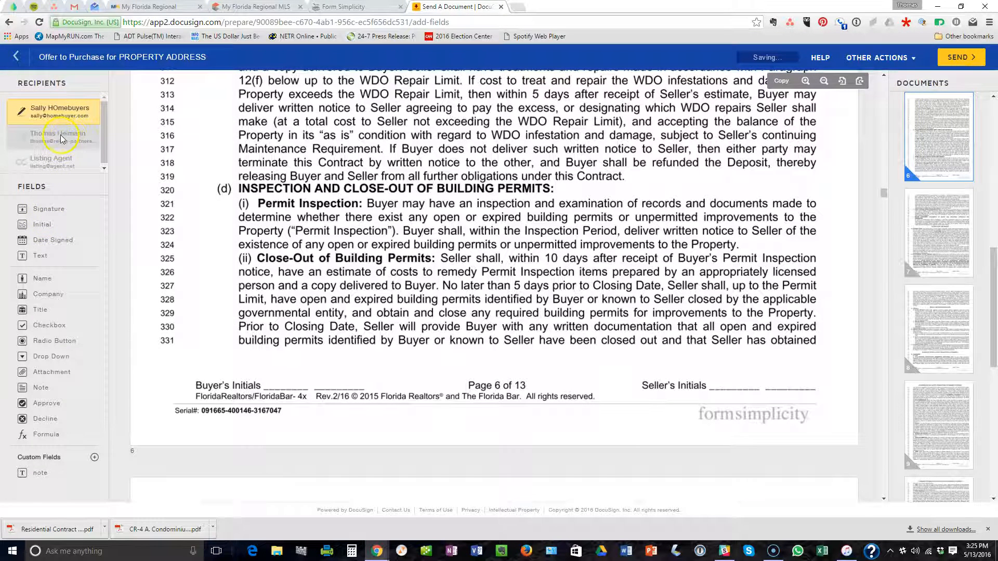
{"action": "left_click_drag", "start_coordinate": [43, 231], "coordinate": [284, 370]}
{"action": "scroll", "coordinate": [425, 311], "scroll_direction": "down", "scroll_amount": 20}
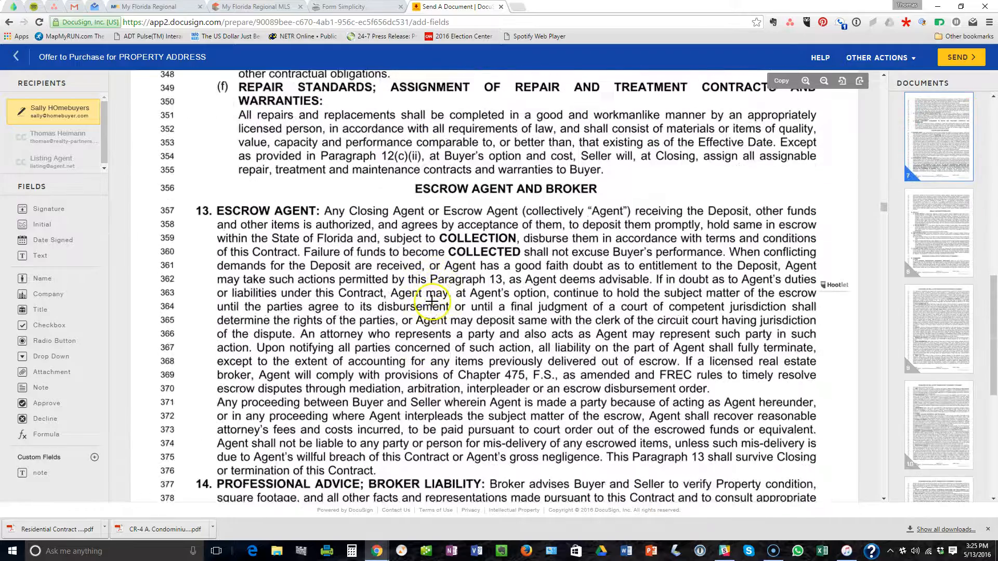
Place buyer Initial fields on the Buyer's Initials lines of pages 7, 8 and 9.
{"action": "left_click_drag", "start_coordinate": [47, 231], "coordinate": [282, 202]}
{"action": "scroll", "coordinate": [396, 217], "scroll_direction": "down", "scroll_amount": 1}
{"action": "scroll", "coordinate": [396, 217], "scroll_direction": "down", "scroll_amount": 15}
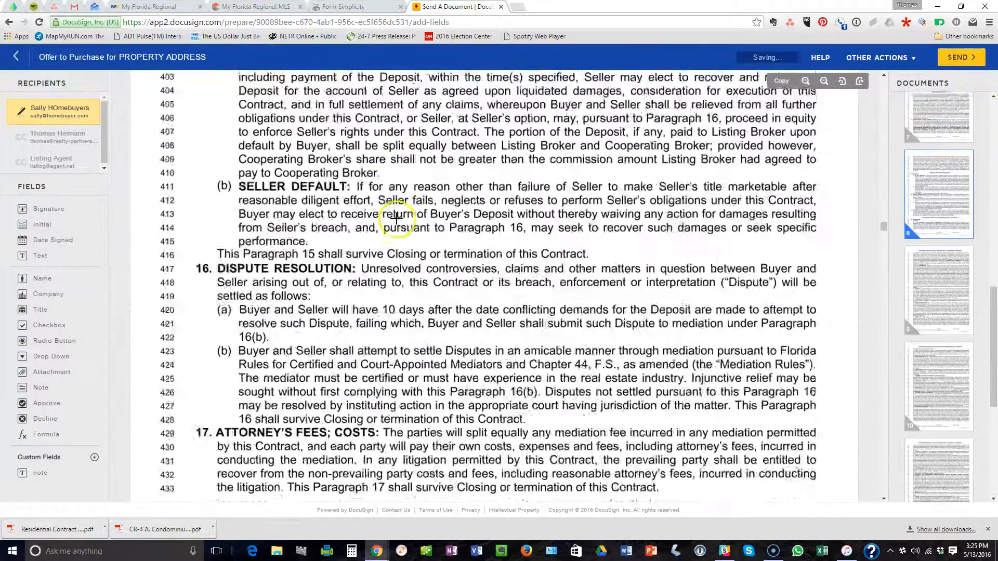
{"action": "left_click_drag", "start_coordinate": [44, 230], "coordinate": [276, 240]}
{"action": "scroll", "coordinate": [416, 203], "scroll_direction": "down", "scroll_amount": 7}
{"action": "scroll", "coordinate": [418, 203], "scroll_direction": "down", "scroll_amount": 10}
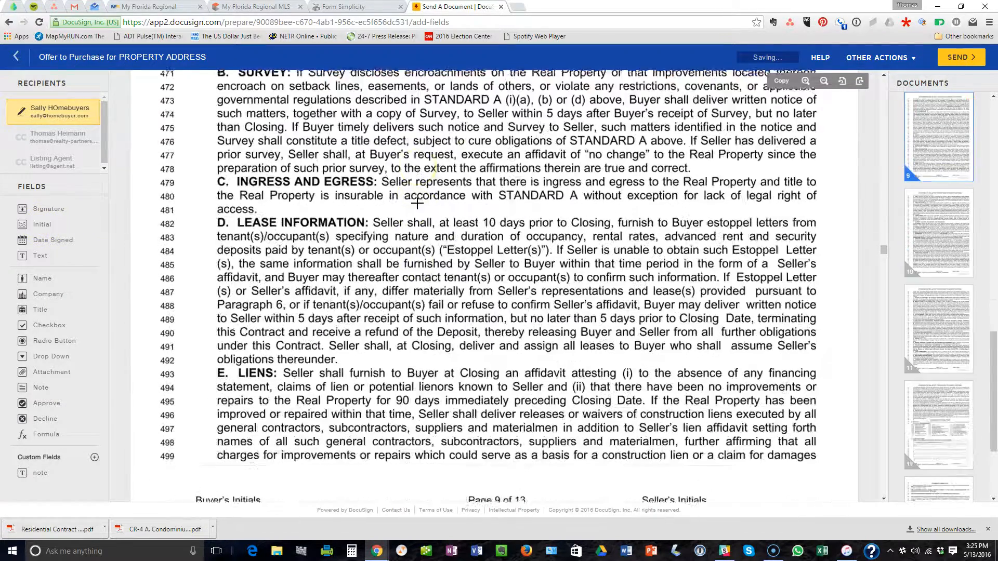
{"action": "mouse_move", "coordinate": [35, 235]}
{"action": "left_mouse_down"}
{"action": "mouse_move", "coordinate": [134, 214]}
{"action": "mouse_move", "coordinate": [268, 261]}
{"action": "left_mouse_up"}
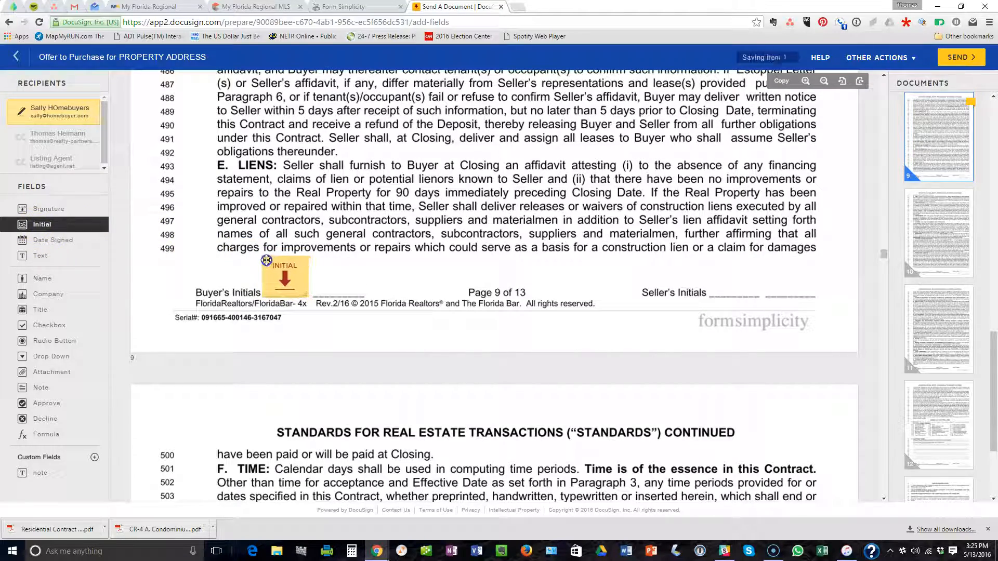
{"action": "scroll", "coordinate": [404, 248], "scroll_direction": "down", "scroll_amount": 15}
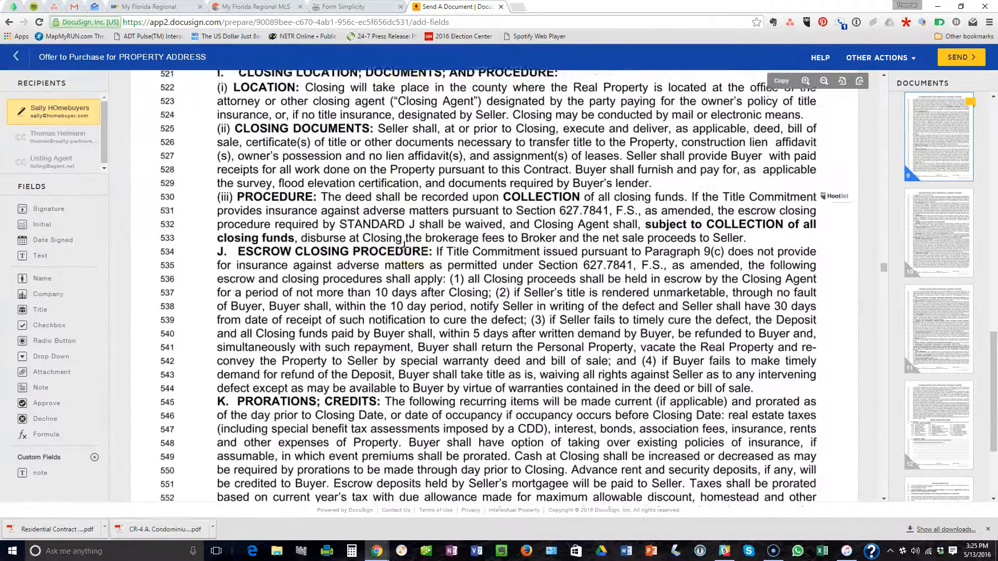
{"action": "scroll", "coordinate": [403, 248], "scroll_direction": "down", "scroll_amount": 5}
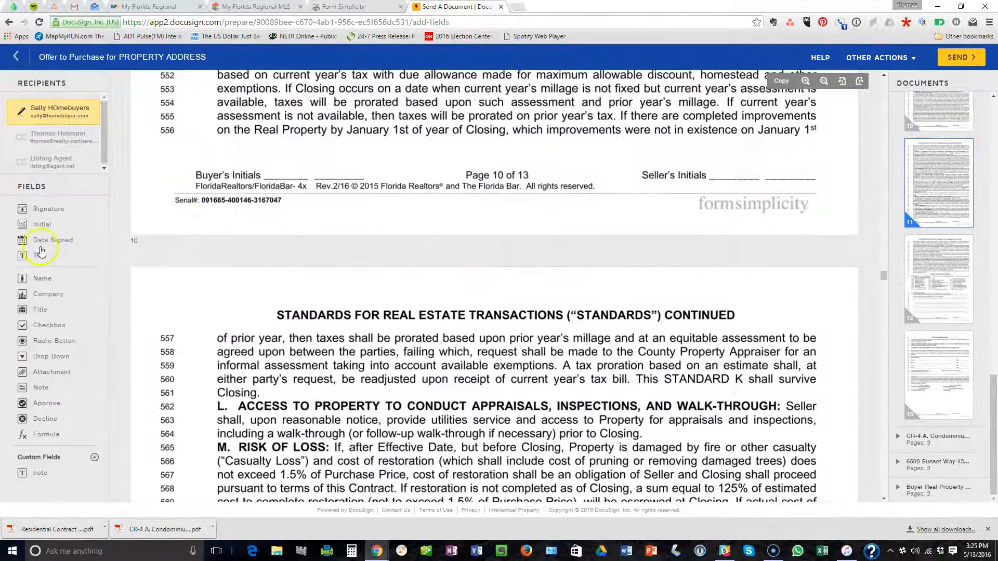
Place buyer Initial fields on the Buyer's Initials lines of pages 10, 11 and 12.
{"action": "left_click_drag", "start_coordinate": [43, 228], "coordinate": [271, 156]}
{"action": "scroll", "coordinate": [354, 186], "scroll_direction": "down", "scroll_amount": 14}
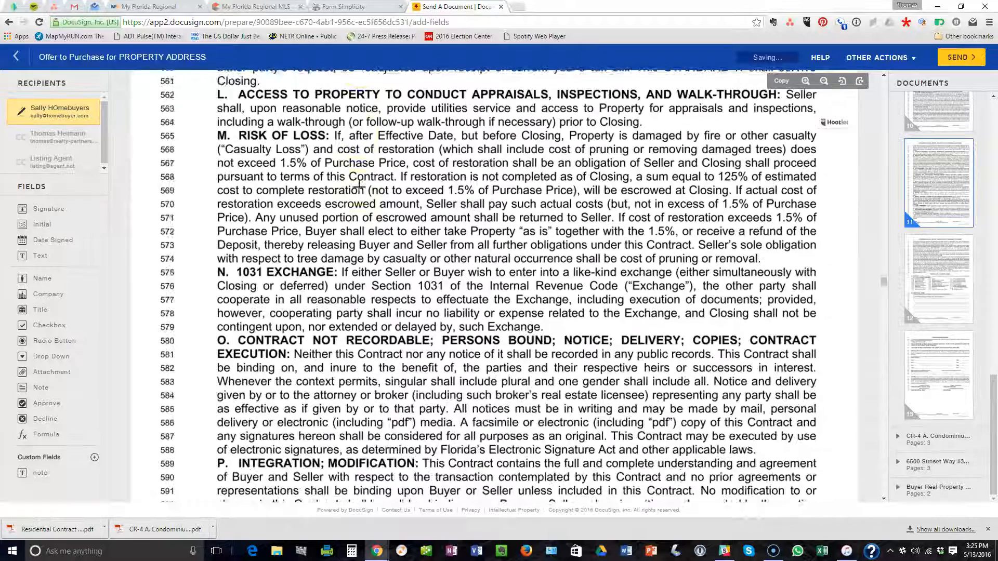
{"action": "scroll", "coordinate": [359, 187], "scroll_direction": "down", "scroll_amount": 3}
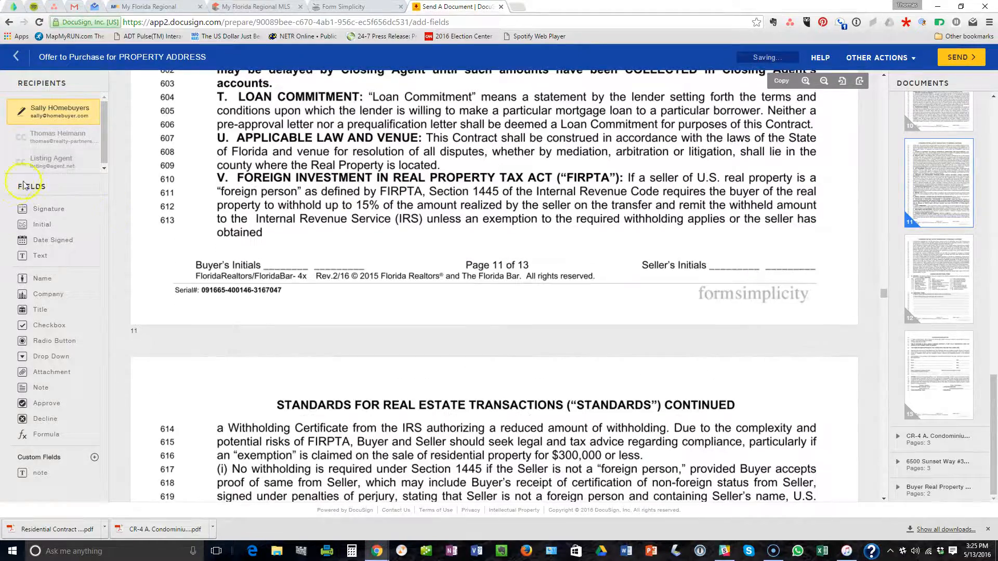
{"action": "left_click_drag", "start_coordinate": [41, 232], "coordinate": [265, 234]}
{"action": "scroll", "coordinate": [312, 224], "scroll_direction": "down", "scroll_amount": 12}
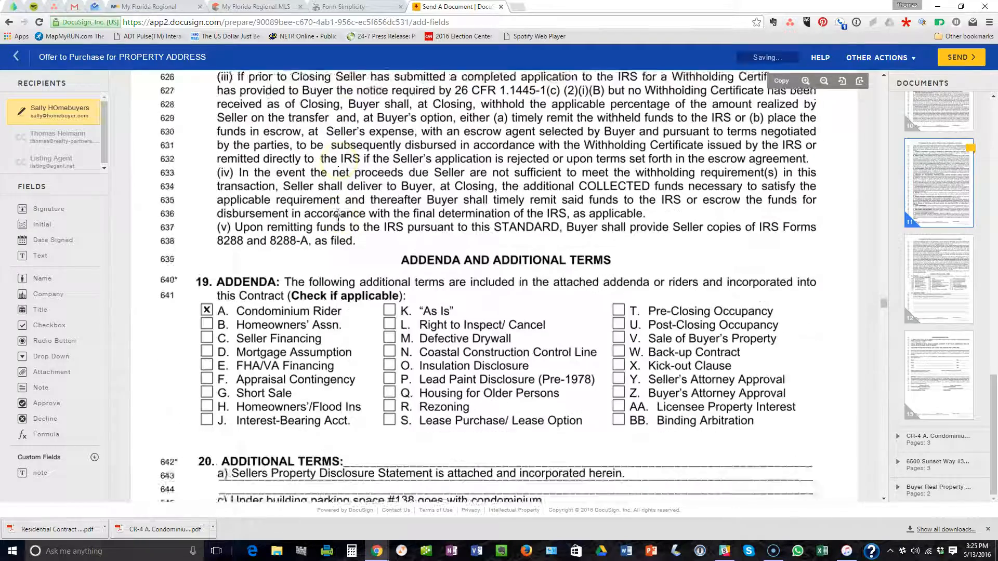
{"action": "scroll", "coordinate": [268, 205], "scroll_direction": "up", "scroll_amount": 1}
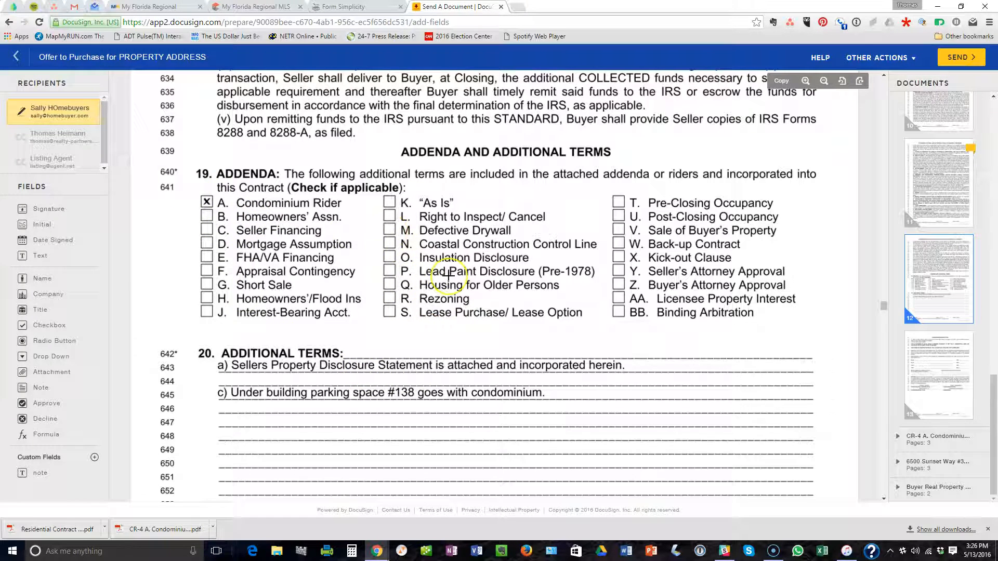
{"action": "scroll", "coordinate": [446, 274], "scroll_direction": "down", "scroll_amount": 3}
{"action": "scroll", "coordinate": [448, 276], "scroll_direction": "down", "scroll_amount": 3}
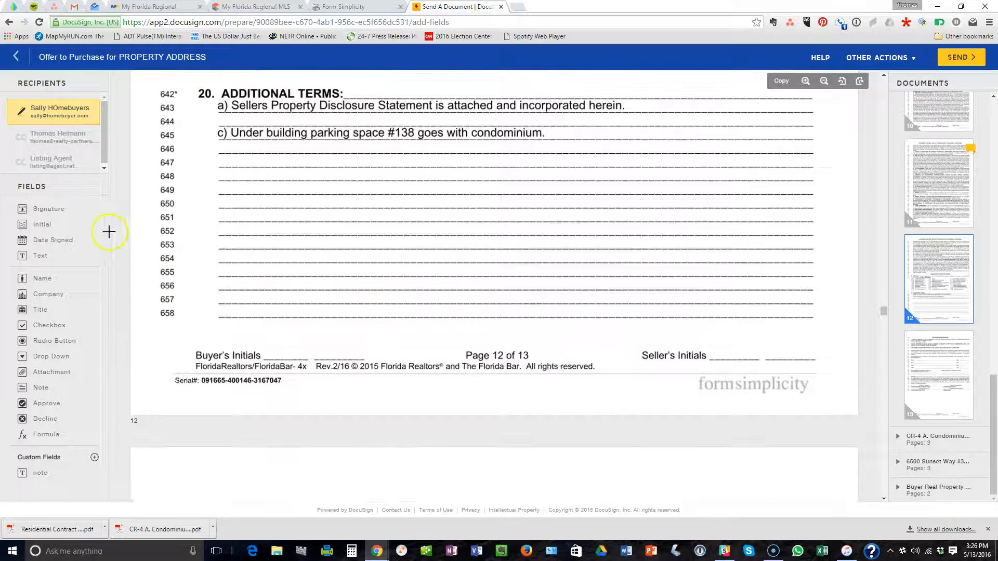
{"action": "left_click_drag", "start_coordinate": [41, 232], "coordinate": [281, 338]}
{"action": "scroll", "coordinate": [392, 275], "scroll_direction": "down", "scroll_amount": 4}
{"action": "scroll", "coordinate": [393, 269], "scroll_direction": "up", "scroll_amount": 1}
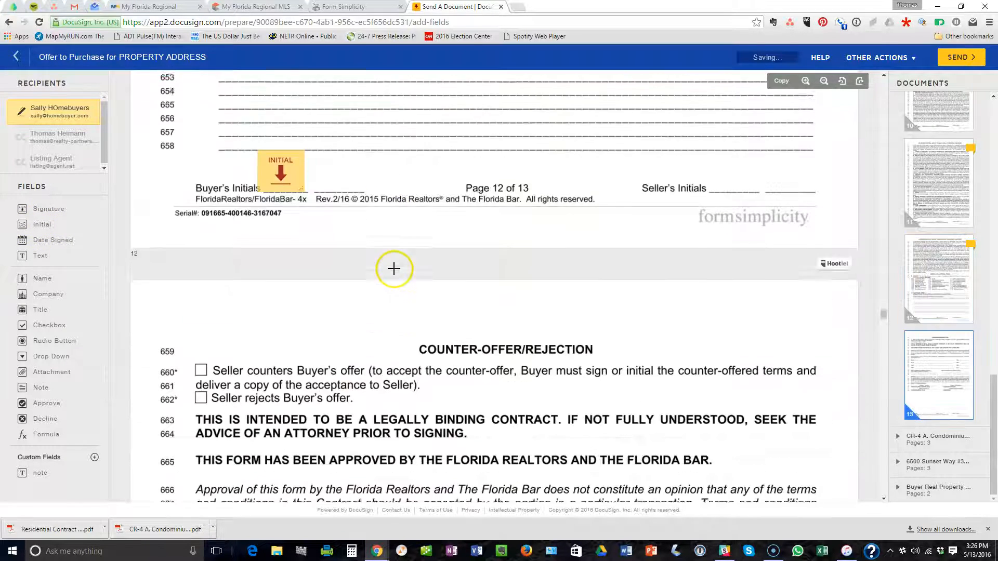
Check the Buyer Initial field on page 12's Buyer's Initials blank beneath Additional Terms.
{"action": "scroll", "coordinate": [393, 269], "scroll_direction": "up", "scroll_amount": 3}
{"action": "left_click", "coordinate": [221, 151]}
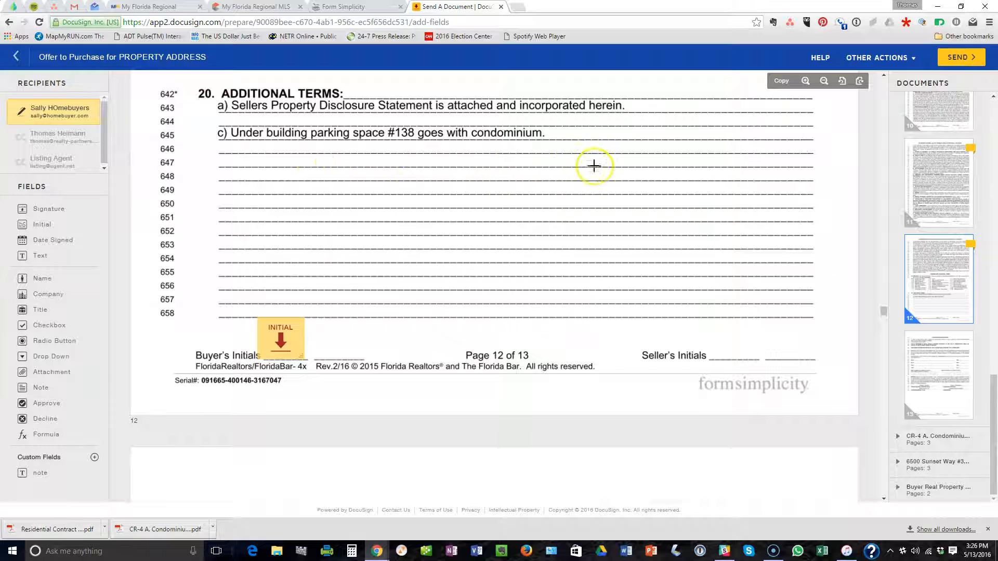
{"action": "scroll", "coordinate": [383, 202], "scroll_direction": "down", "scroll_amount": 1}
{"action": "scroll", "coordinate": [373, 192], "scroll_direction": "up", "scroll_amount": 1}
{"action": "scroll", "coordinate": [379, 173], "scroll_direction": "up", "scroll_amount": 1}
{"action": "scroll", "coordinate": [378, 174], "scroll_direction": "down", "scroll_amount": 1}
{"action": "scroll", "coordinate": [379, 174], "scroll_direction": "down", "scroll_amount": 1}
{"action": "scroll", "coordinate": [379, 174], "scroll_direction": "up", "scroll_amount": 1}
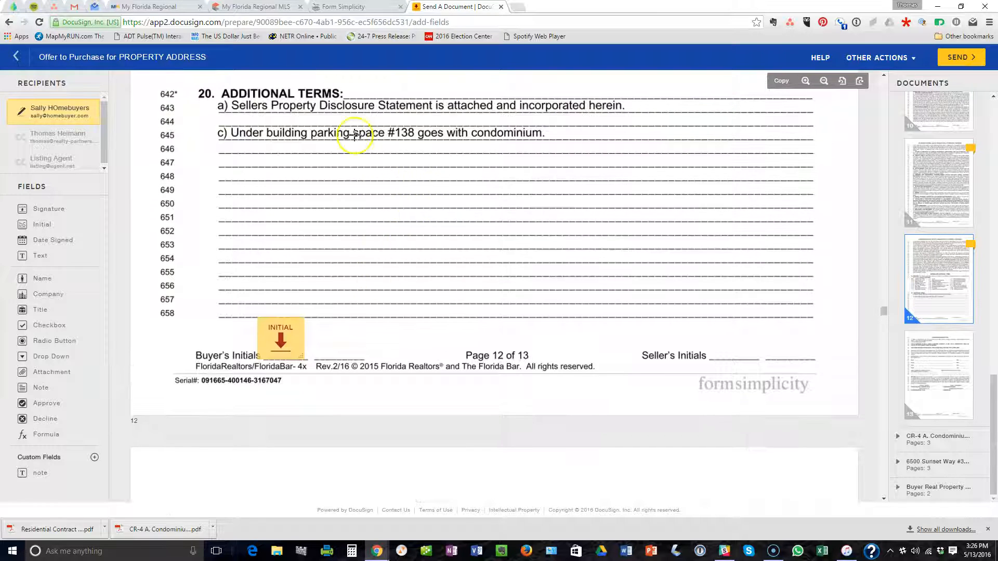
{"action": "left_click", "coordinate": [346, 6]}
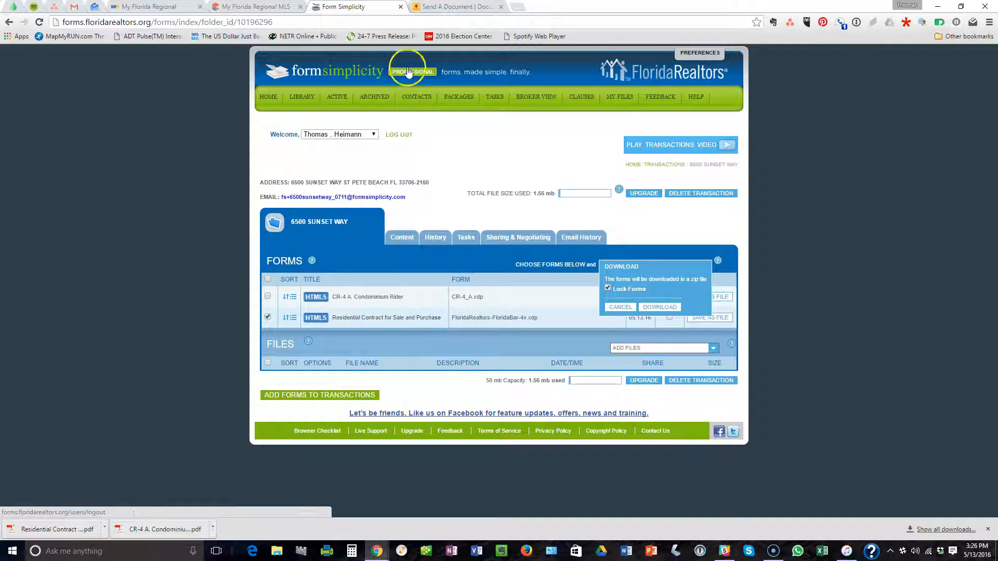
{"action": "left_click", "coordinate": [445, 6]}
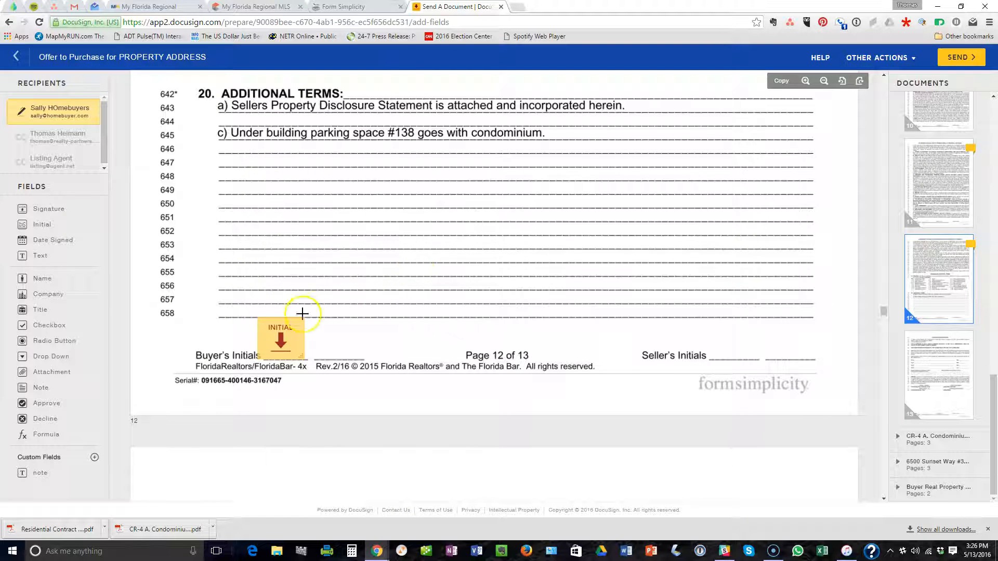
Add a buyer Signature and Date Signed field on the page 13 Buyer line 673.
{"action": "scroll", "coordinate": [296, 150], "scroll_direction": "up", "scroll_amount": 2}
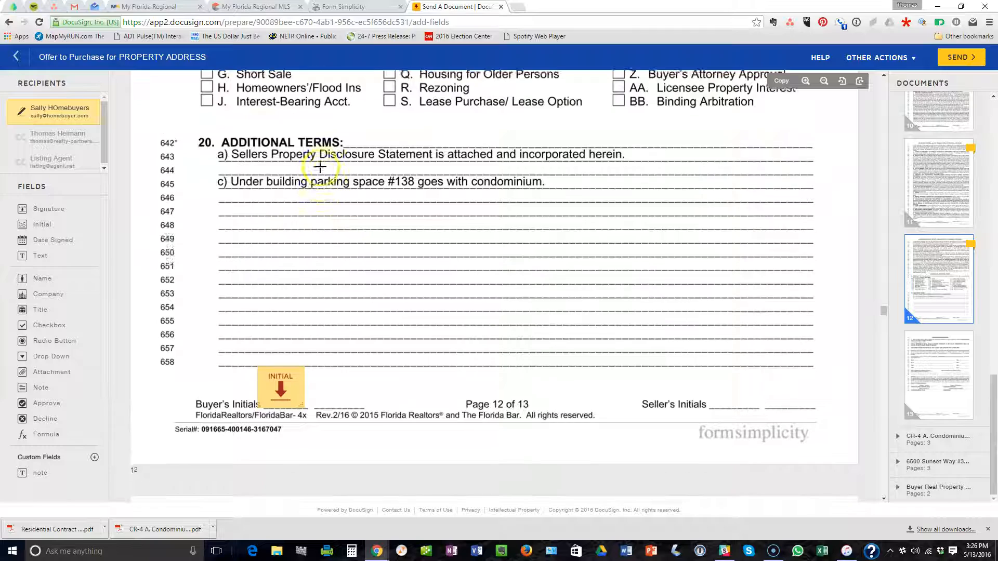
{"action": "scroll", "coordinate": [255, 208], "scroll_direction": "down", "scroll_amount": 1}
{"action": "scroll", "coordinate": [251, 225], "scroll_direction": "down", "scroll_amount": 12}
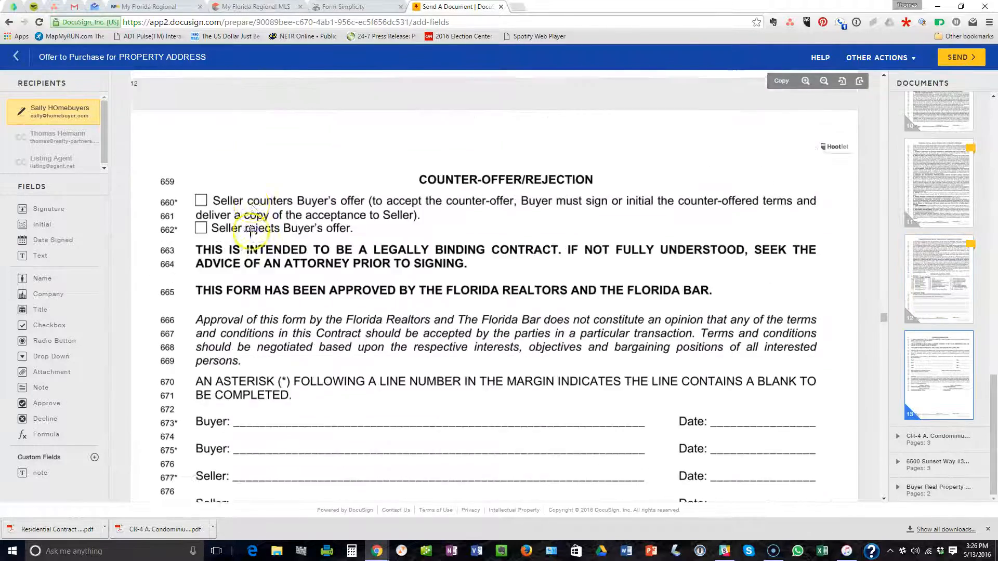
{"action": "left_click_drag", "start_coordinate": [49, 216], "coordinate": [273, 229]}
{"action": "left_click_drag", "start_coordinate": [60, 248], "coordinate": [715, 228]}
Add buyer Initial fields below the signature and reposition one of them.
{"action": "scroll", "coordinate": [450, 244], "scroll_direction": "down", "scroll_amount": 10}
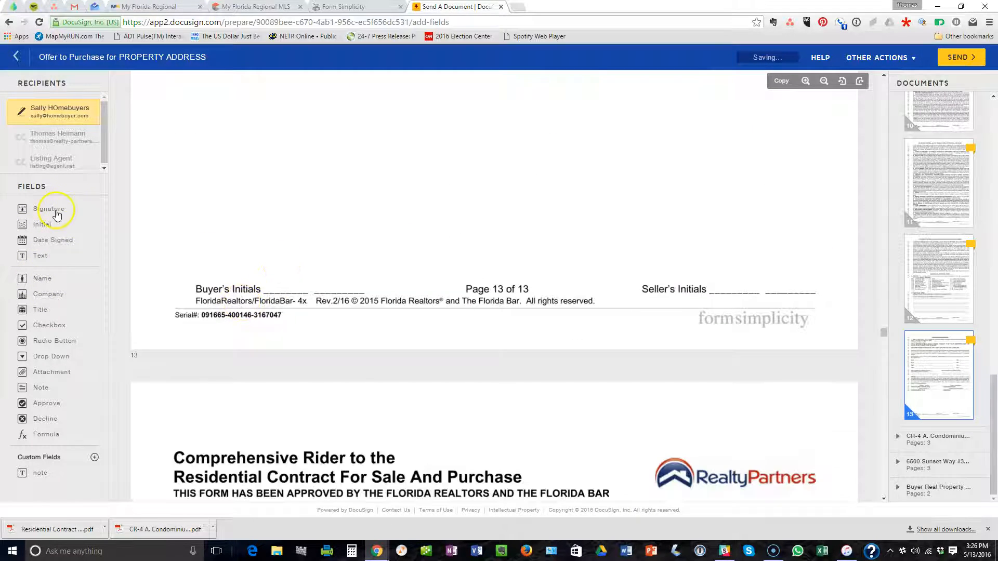
{"action": "left_click_drag", "start_coordinate": [48, 229], "coordinate": [272, 255]}
{"action": "scroll", "coordinate": [392, 252], "scroll_direction": "down", "scroll_amount": 10}
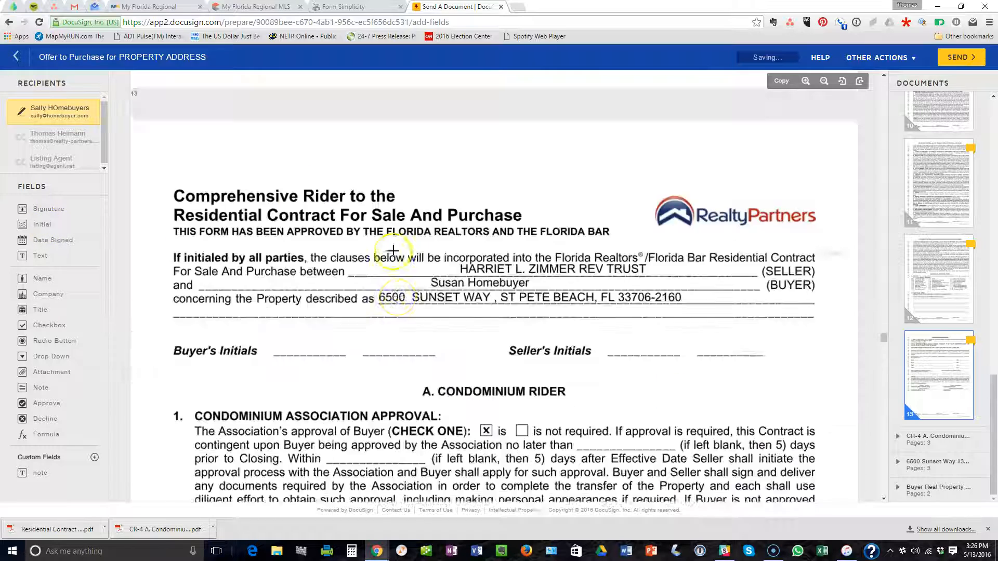
{"action": "scroll", "coordinate": [398, 248], "scroll_direction": "up", "scroll_amount": 1}
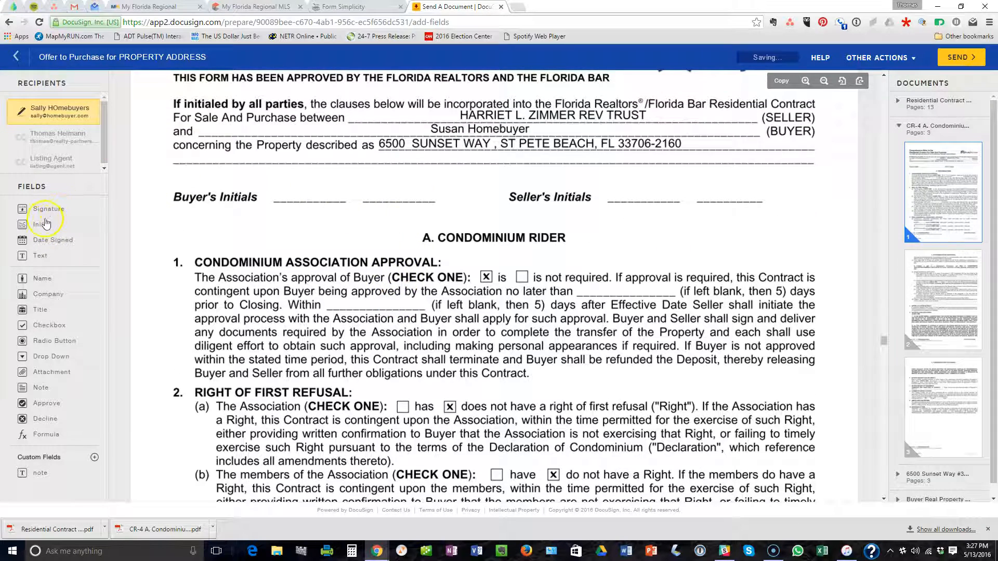
{"action": "left_click_drag", "start_coordinate": [42, 224], "coordinate": [199, 204]}
{"action": "left_click_drag", "start_coordinate": [282, 165], "coordinate": [322, 168]}
Place buyer Initial fields at the foot of all three Condominium Rider pages.
{"action": "scroll", "coordinate": [394, 208], "scroll_direction": "down", "scroll_amount": 12}
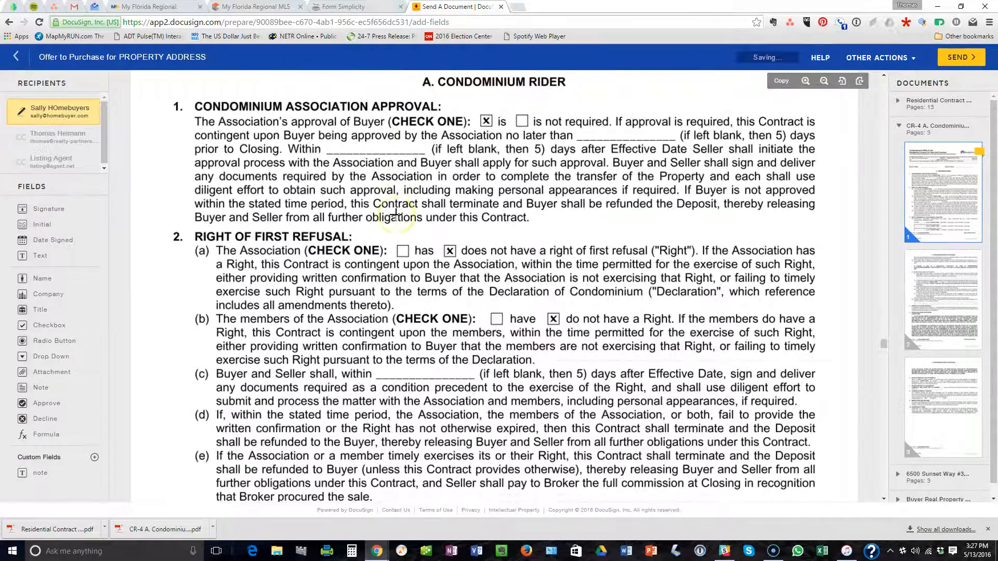
{"action": "scroll", "coordinate": [396, 213], "scroll_direction": "down", "scroll_amount": 15}
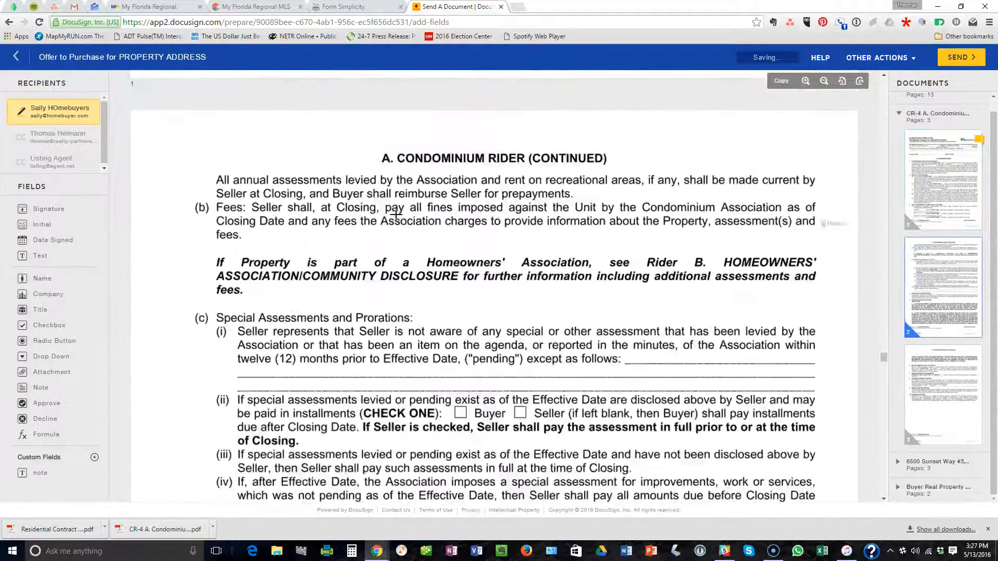
{"action": "scroll", "coordinate": [396, 213], "scroll_direction": "down", "scroll_amount": 2}
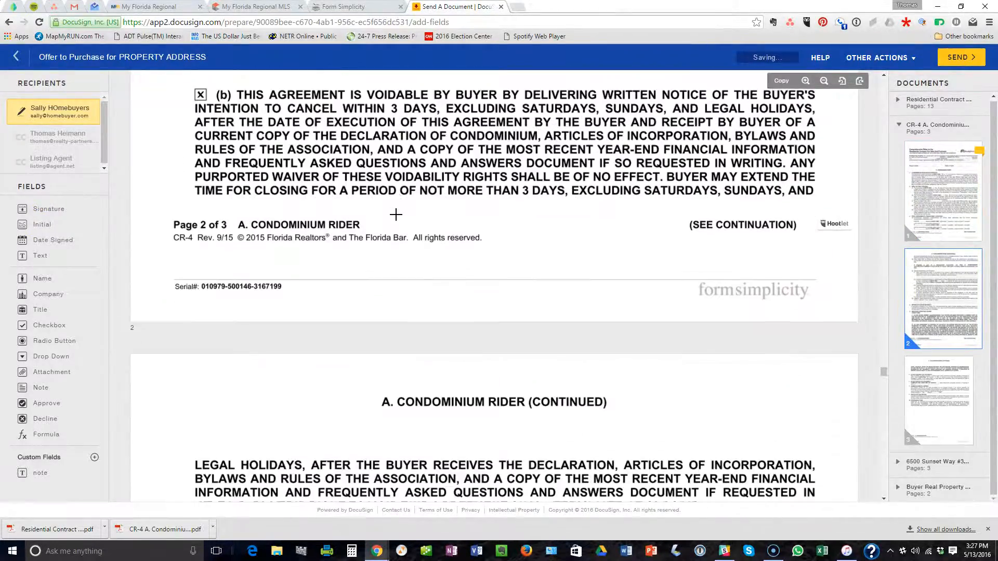
{"action": "scroll", "coordinate": [396, 213], "scroll_direction": "up", "scroll_amount": 7}
{"action": "scroll", "coordinate": [396, 213], "scroll_direction": "down", "scroll_amount": 15}
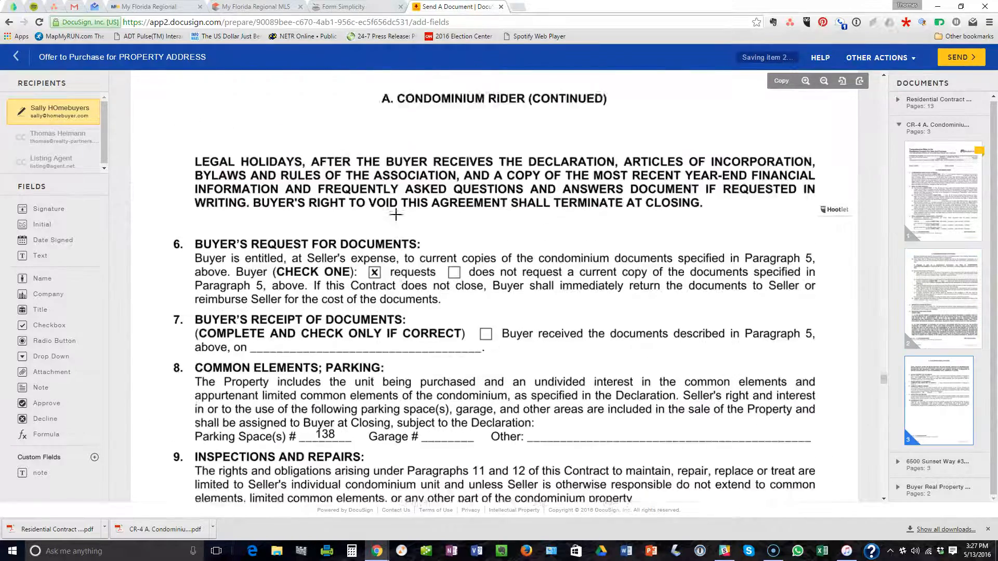
{"action": "scroll", "coordinate": [396, 215], "scroll_direction": "down", "scroll_amount": 4}
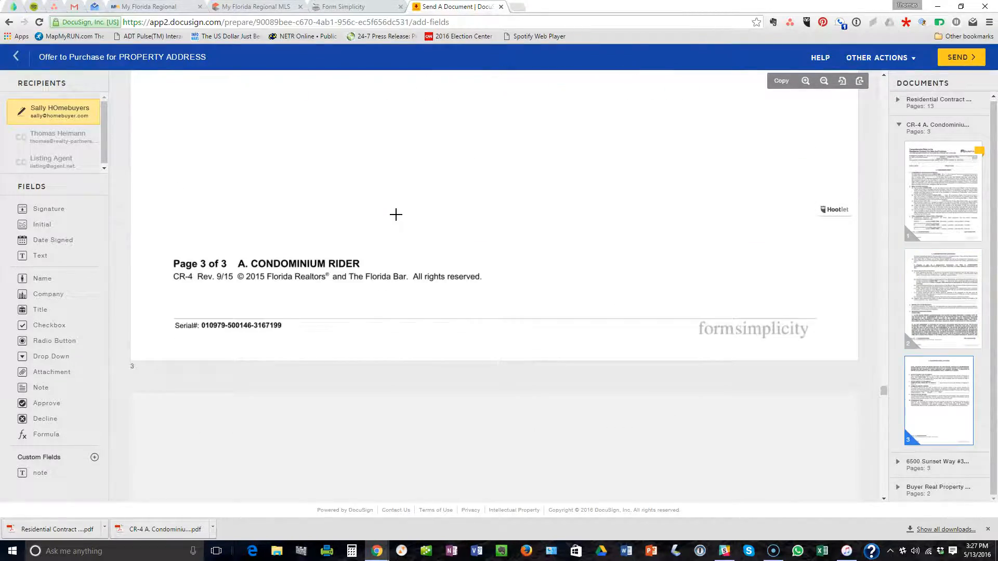
{"action": "scroll", "coordinate": [396, 215], "scroll_direction": "up", "scroll_amount": 18}
{"action": "scroll", "coordinate": [395, 214], "scroll_direction": "up", "scroll_amount": 20}
{"action": "scroll", "coordinate": [396, 213], "scroll_direction": "down", "scroll_amount": 7}
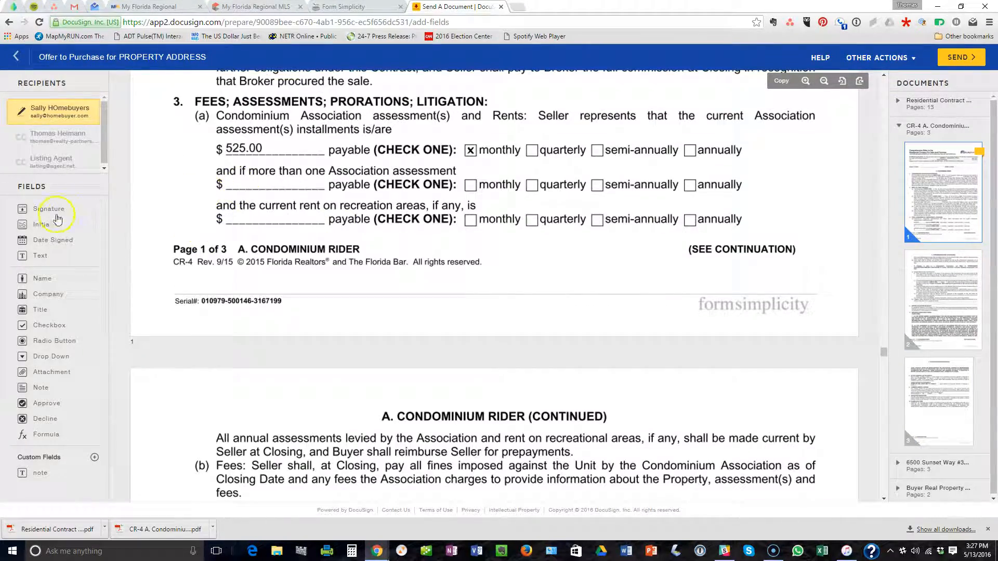
{"action": "left_click", "coordinate": [49, 229]}
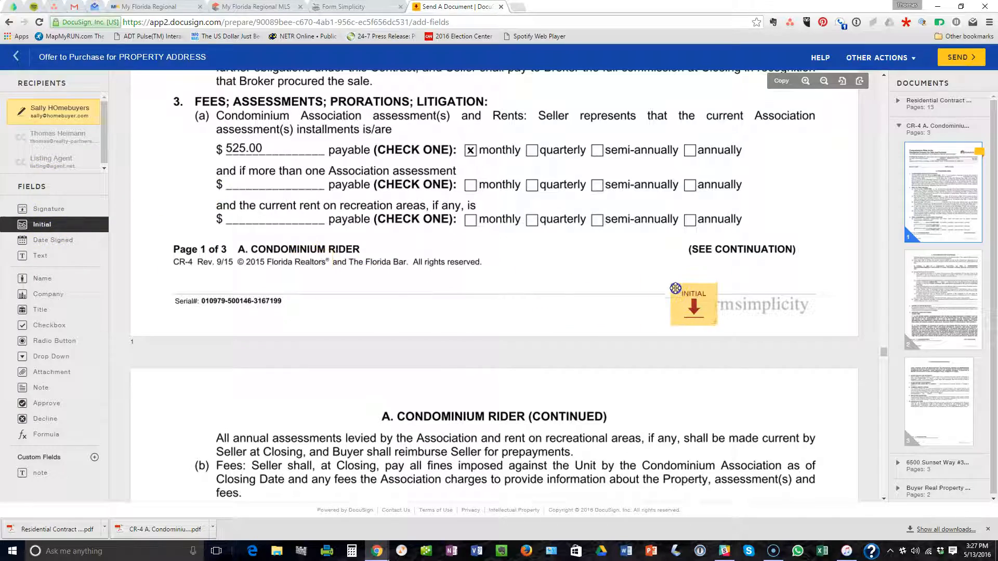
{"action": "left_click", "coordinate": [675, 289]}
{"action": "scroll", "coordinate": [601, 284], "scroll_direction": "down", "scroll_amount": 7}
{"action": "scroll", "coordinate": [599, 279], "scroll_direction": "down", "scroll_amount": 4}
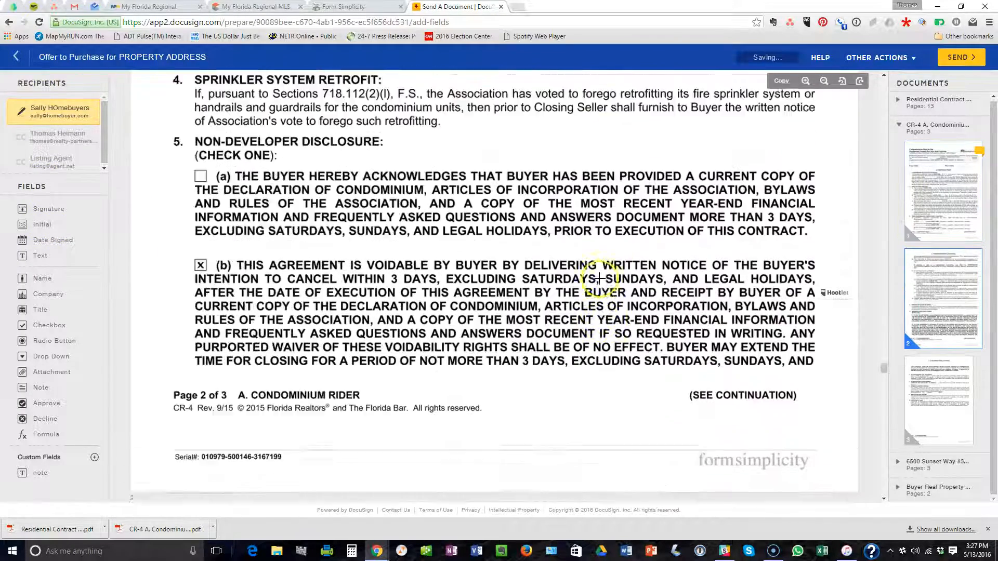
{"action": "left_click_drag", "start_coordinate": [40, 229], "coordinate": [651, 370]}
{"action": "scroll", "coordinate": [593, 346], "scroll_direction": "down", "scroll_amount": 15}
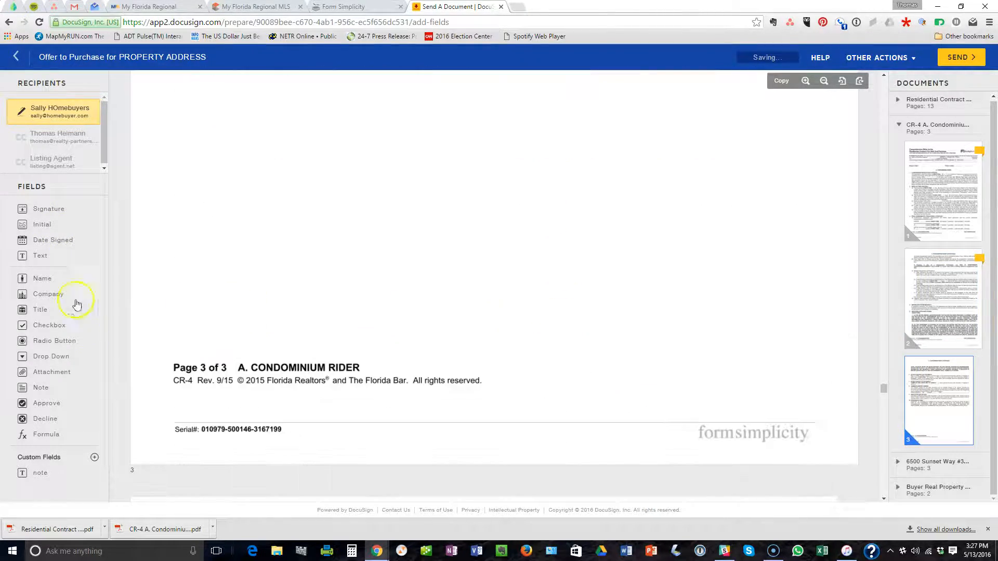
{"action": "left_click_drag", "start_coordinate": [41, 226], "coordinate": [720, 380]}
{"action": "scroll", "coordinate": [634, 330], "scroll_direction": "down", "scroll_amount": 13}
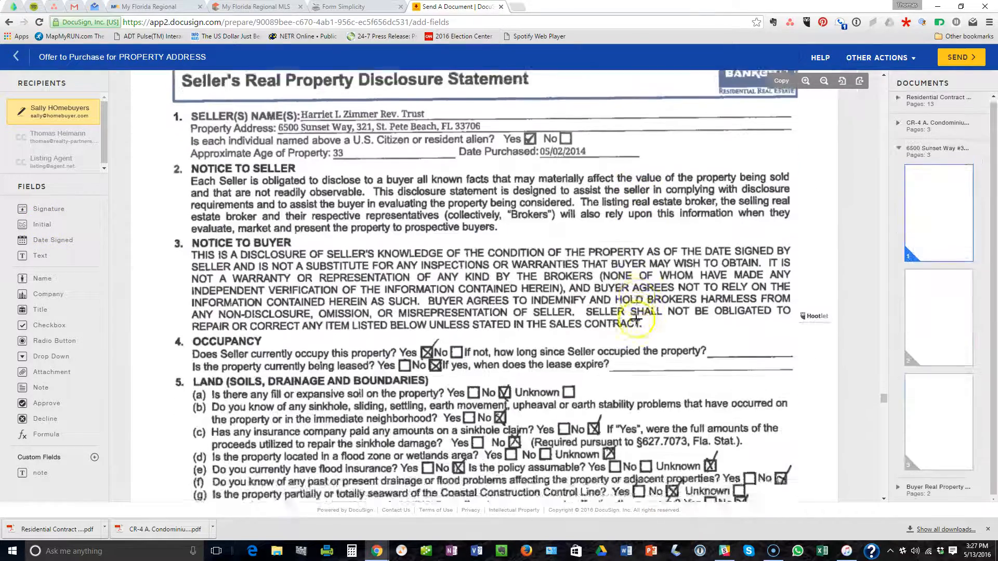
Add buyer Initial fields to the first pages of the seller's disclosure statement.
{"action": "scroll", "coordinate": [633, 313], "scroll_direction": "down", "scroll_amount": 10}
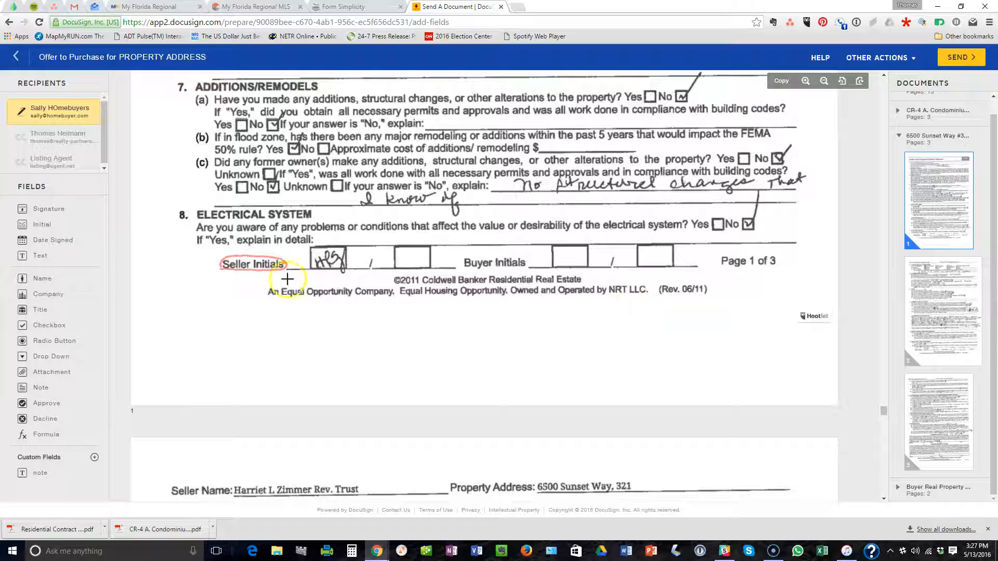
{"action": "left_click_drag", "start_coordinate": [78, 229], "coordinate": [551, 229]}
{"action": "scroll", "coordinate": [572, 236], "scroll_direction": "down", "scroll_amount": 20}
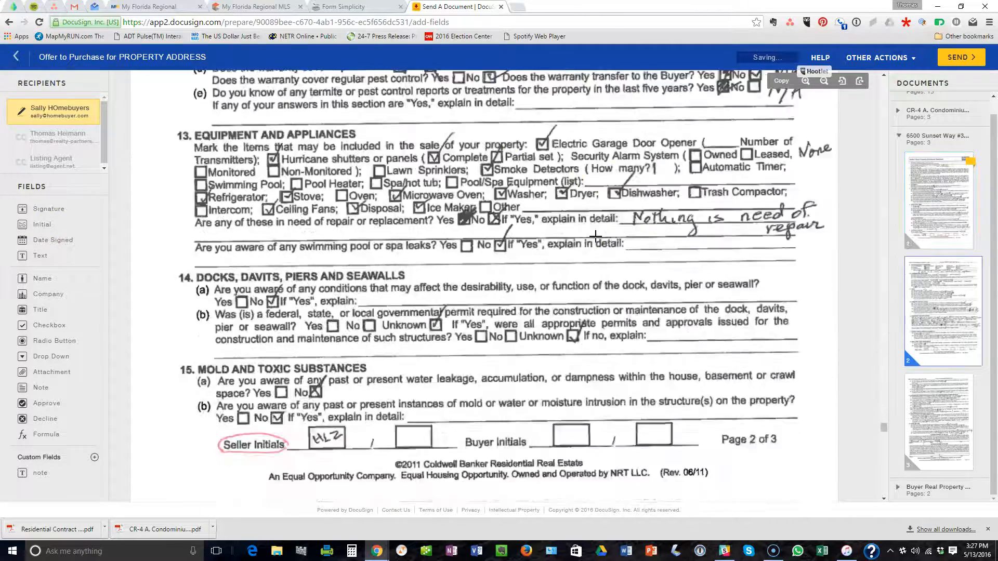
{"action": "left_click_drag", "start_coordinate": [44, 227], "coordinate": [568, 289]}
Place a buyer Signature and Date Signed field on page 3's Buyer lines.
{"action": "scroll", "coordinate": [491, 266], "scroll_direction": "down", "scroll_amount": 4}
{"action": "scroll", "coordinate": [489, 266], "scroll_direction": "down", "scroll_amount": 3}
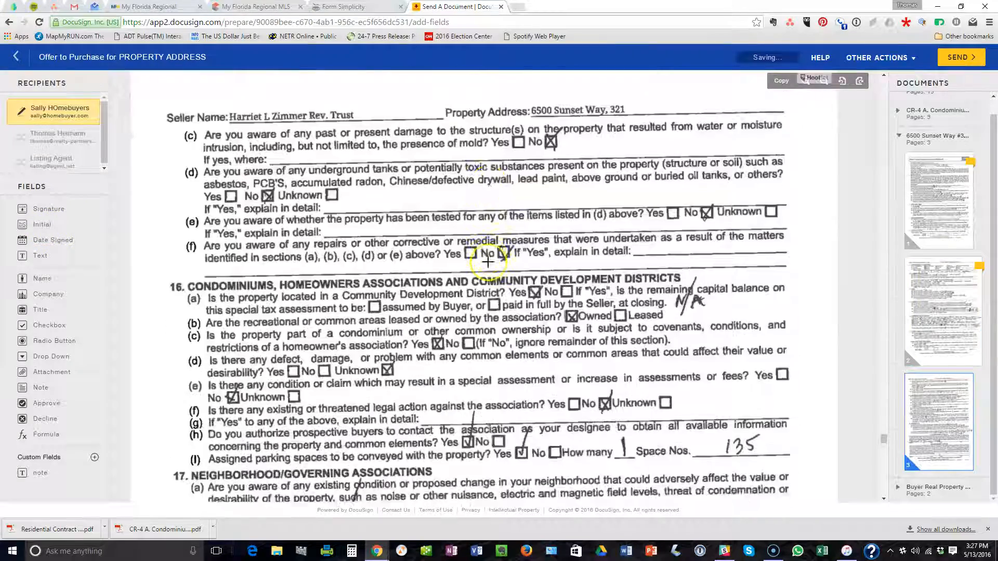
{"action": "scroll", "coordinate": [485, 266], "scroll_direction": "down", "scroll_amount": 6}
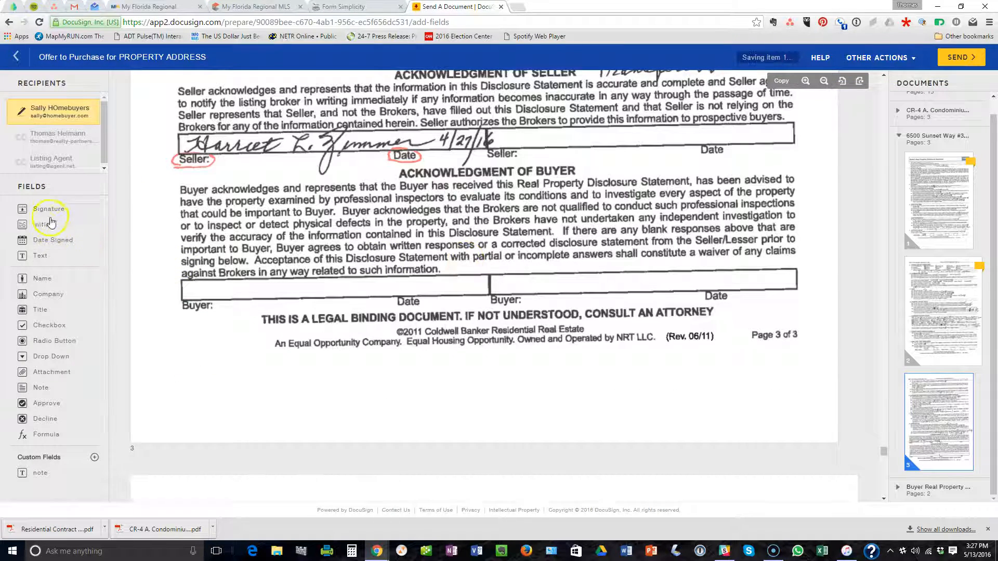
{"action": "left_click_drag", "start_coordinate": [48, 208], "coordinate": [178, 269]}
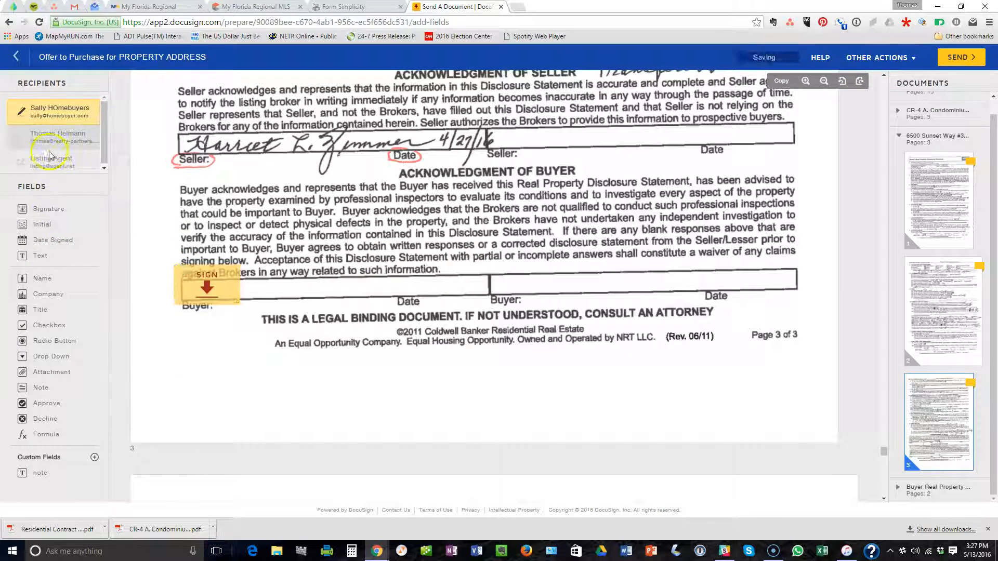
{"action": "left_click_drag", "start_coordinate": [57, 246], "coordinate": [387, 279]}
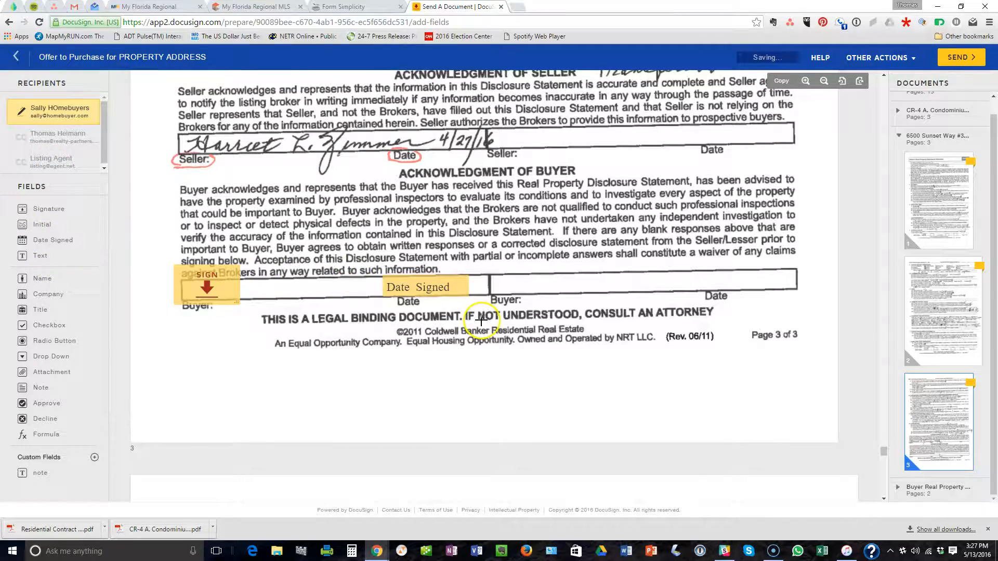
{"action": "scroll", "coordinate": [473, 314], "scroll_direction": "down", "scroll_amount": 12}
Add a buyer Initial field to page 1 of the buyer information agreement.
{"action": "scroll", "coordinate": [473, 318], "scroll_direction": "down", "scroll_amount": 5}
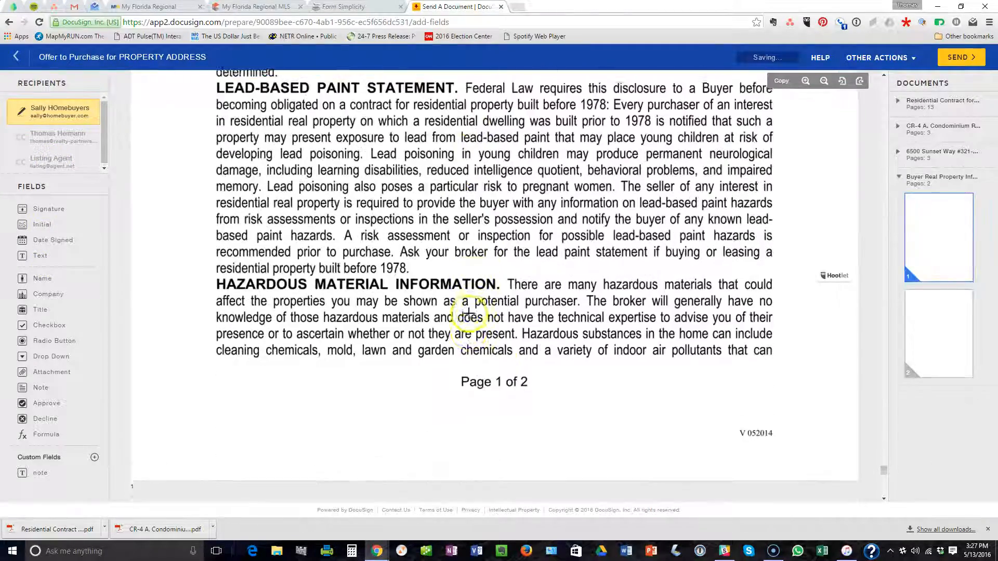
{"action": "left_click_drag", "start_coordinate": [47, 227], "coordinate": [697, 369]}
{"action": "scroll", "coordinate": [646, 325], "scroll_direction": "down", "scroll_amount": 5}
{"action": "scroll", "coordinate": [646, 325], "scroll_direction": "down", "scroll_amount": 10}
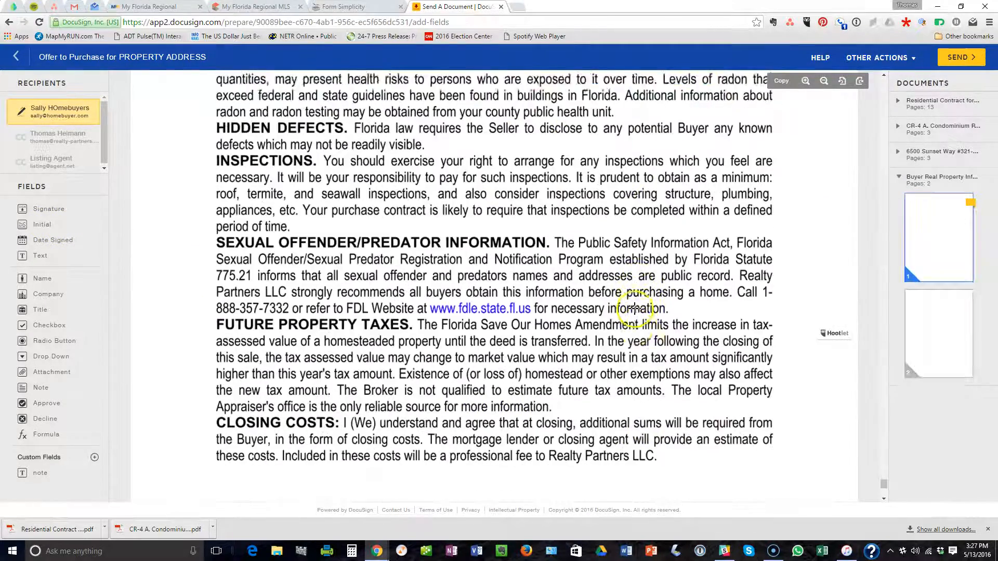
Add buyer Signature, Date Signed and Full Name fields to page 2's first buyer lines.
{"action": "mouse_move", "coordinate": [54, 217]}
{"action": "left_mouse_down"}
{"action": "mouse_move", "coordinate": [133, 207]}
{"action": "mouse_move", "coordinate": [244, 237]}
{"action": "left_mouse_up"}
{"action": "left_click_drag", "start_coordinate": [45, 244], "coordinate": [391, 253]}
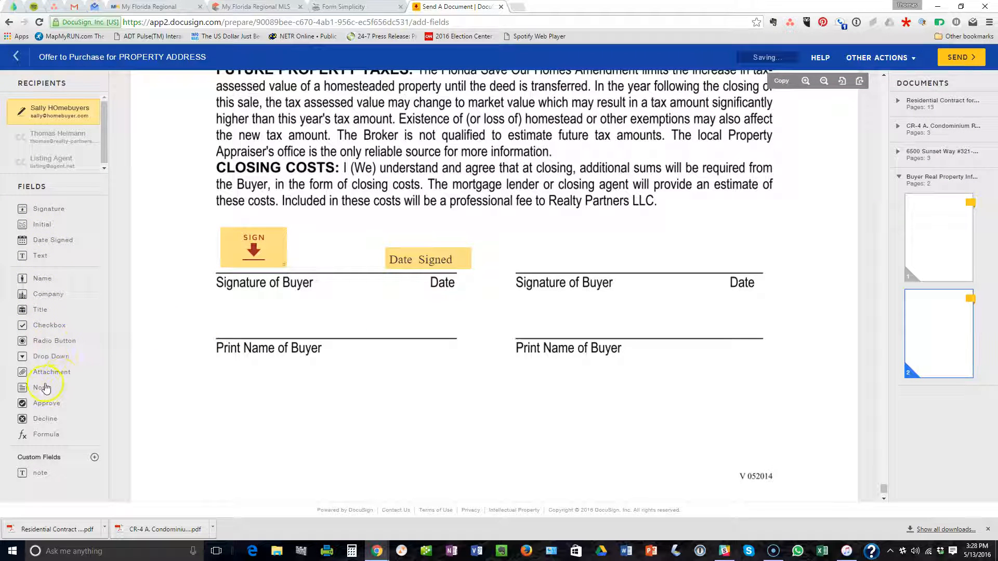
{"action": "left_click_drag", "start_coordinate": [64, 281], "coordinate": [220, 320]}
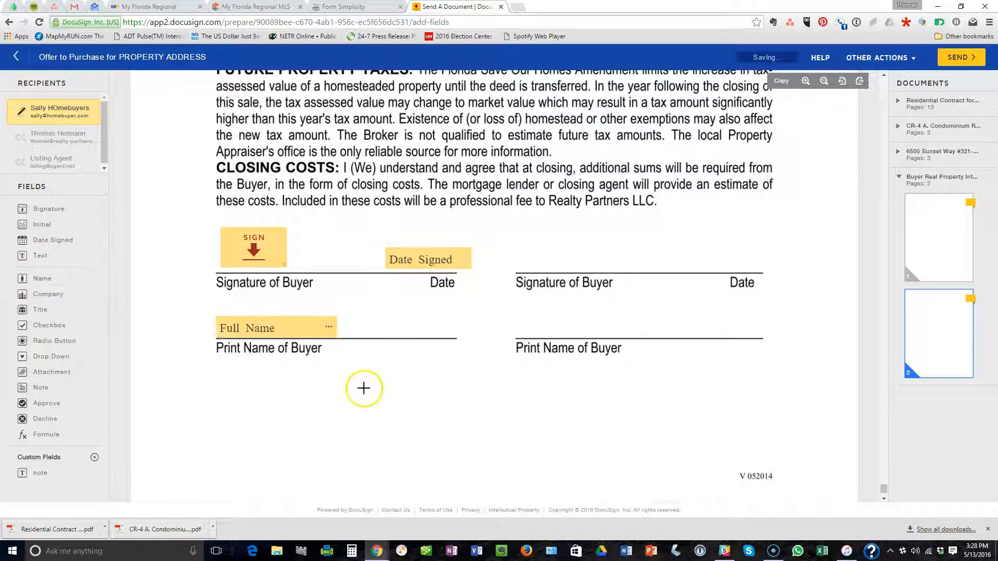
{"action": "scroll", "coordinate": [359, 385], "scroll_direction": "down", "scroll_amount": 1}
{"action": "scroll", "coordinate": [354, 375], "scroll_direction": "up", "scroll_amount": 3}
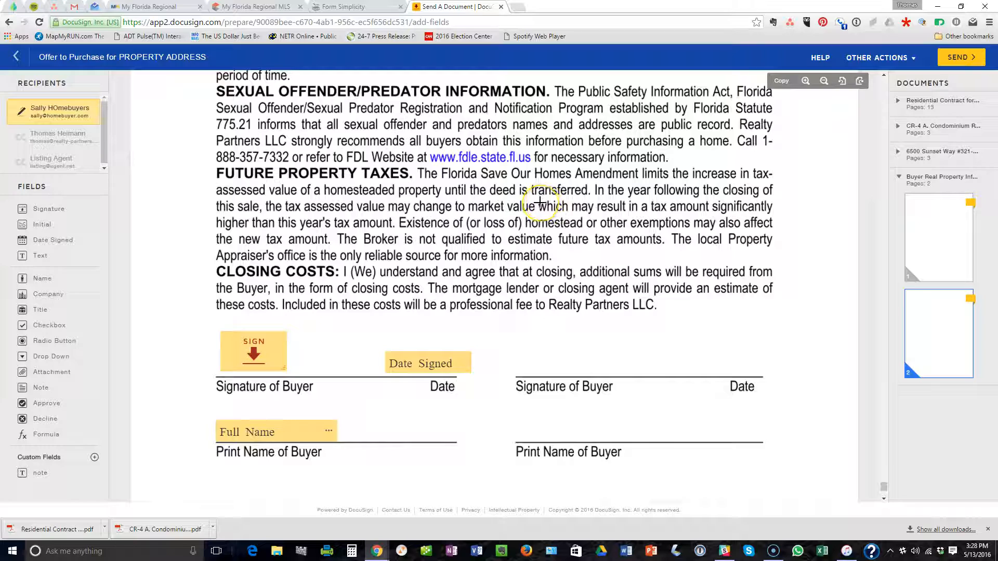
{"action": "left_click", "coordinate": [344, 6]}
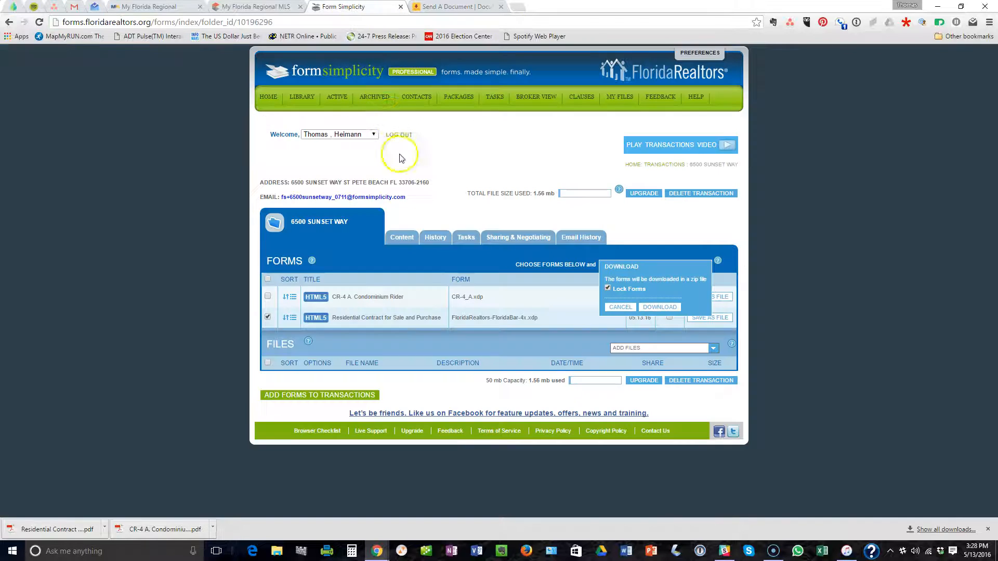
{"action": "left_click", "coordinate": [256, 6]}
{"action": "scroll", "coordinate": [322, 164], "scroll_direction": "up", "scroll_amount": 10}
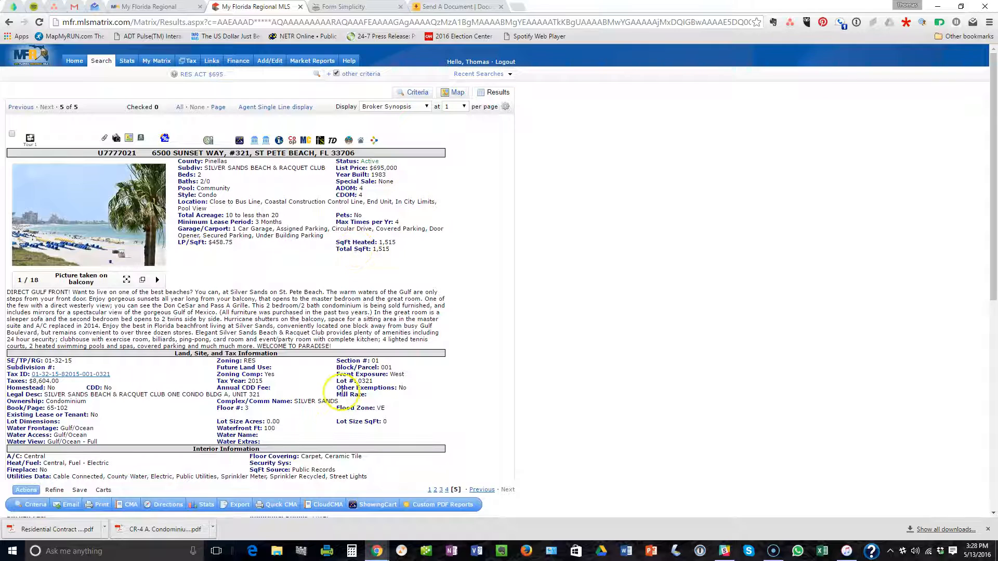
{"action": "left_click", "coordinate": [277, 551]}
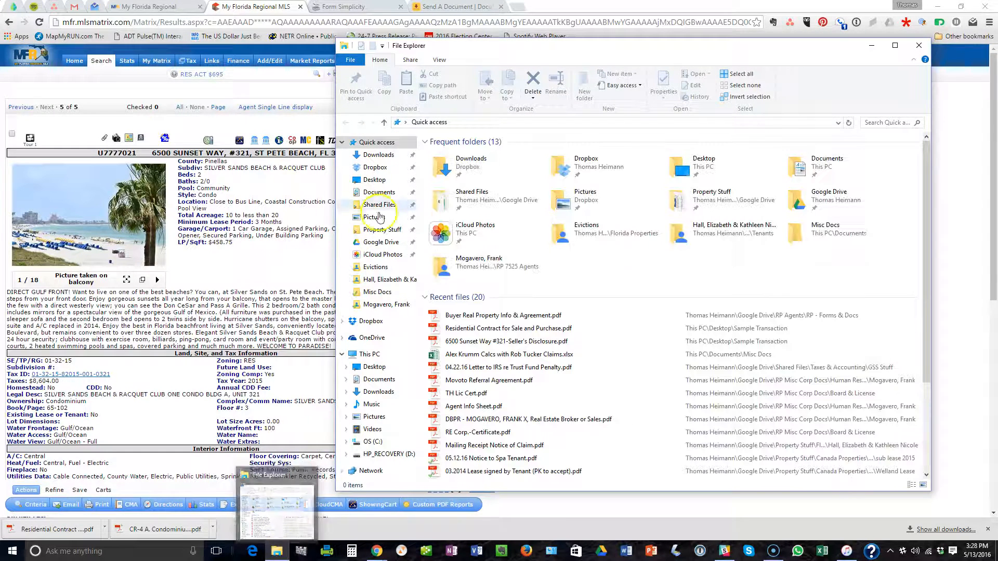
{"action": "left_click", "coordinate": [379, 192]}
{"action": "left_click", "coordinate": [374, 179]}
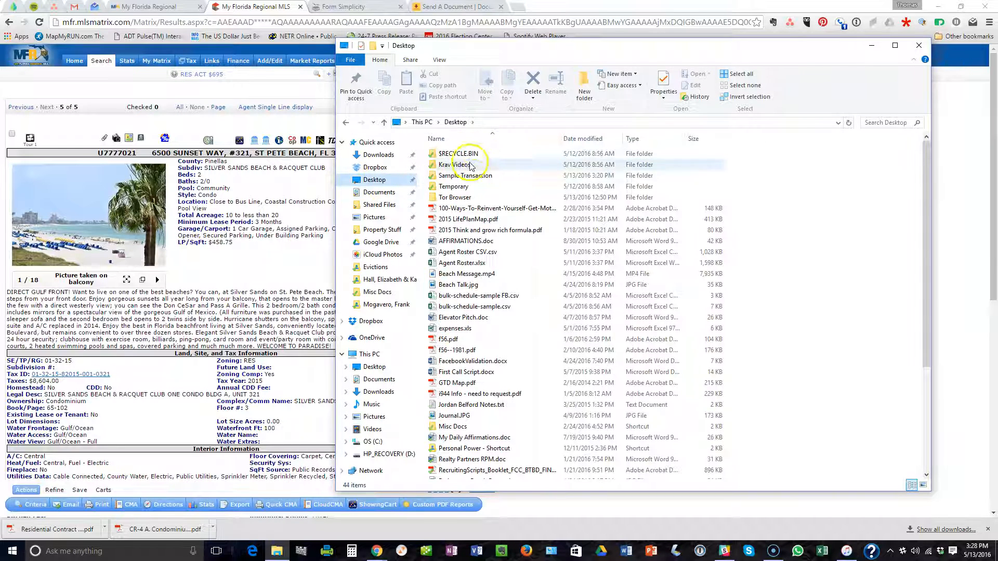
{"action": "double_click", "coordinate": [475, 175]}
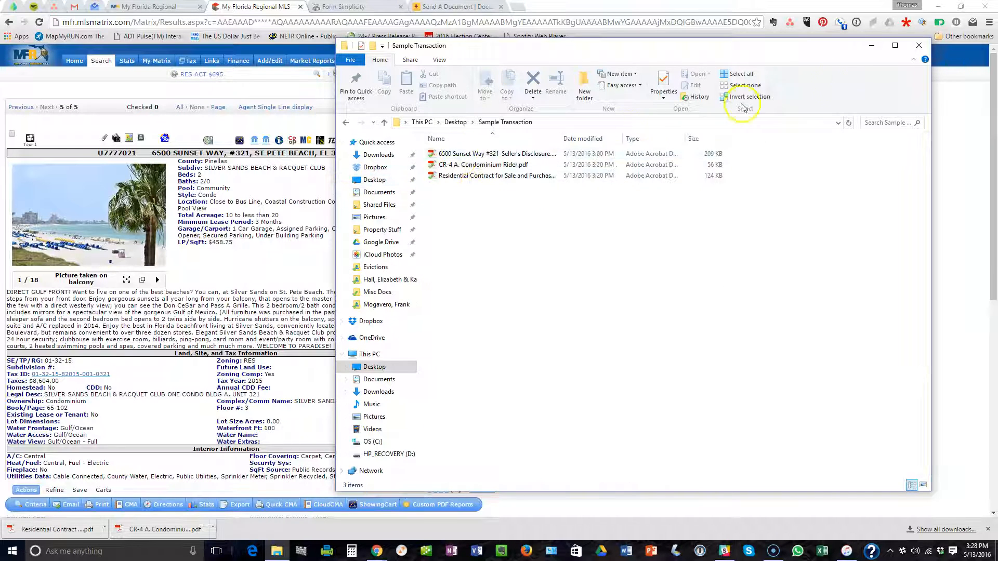
{"action": "left_click", "coordinate": [919, 45]}
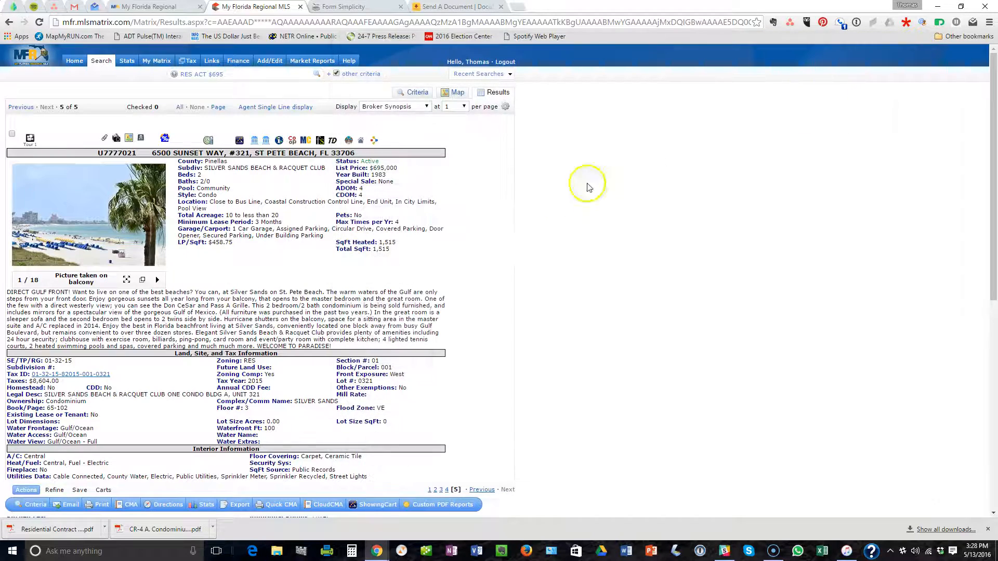
Back in DocuSign, review the Buyer Real Property Information document and choose Discard under Other Actions.
{"action": "left_click", "coordinate": [451, 6]}
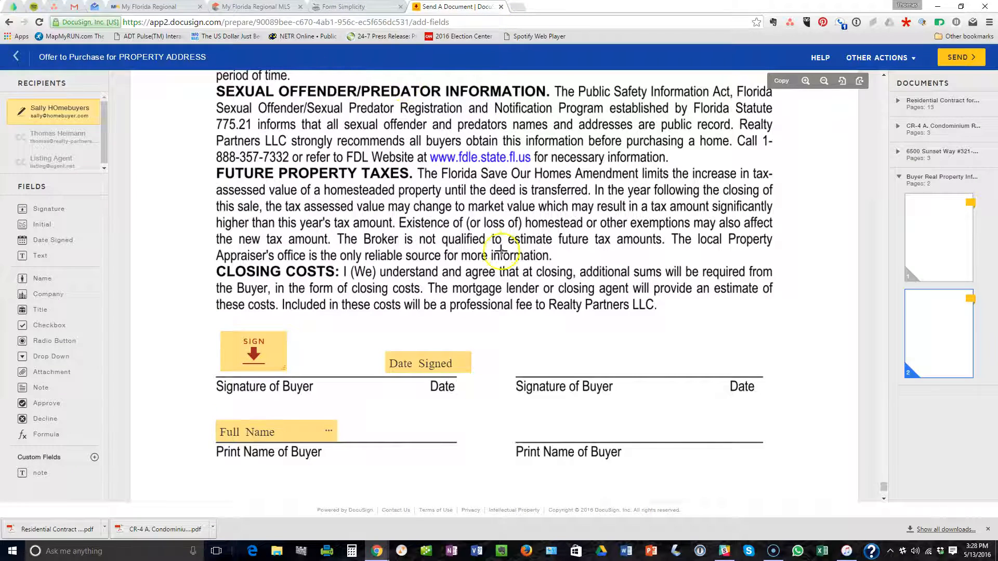
{"action": "scroll", "coordinate": [564, 238], "scroll_direction": "up", "scroll_amount": 2}
{"action": "scroll", "coordinate": [564, 238], "scroll_direction": "down", "scroll_amount": 4}
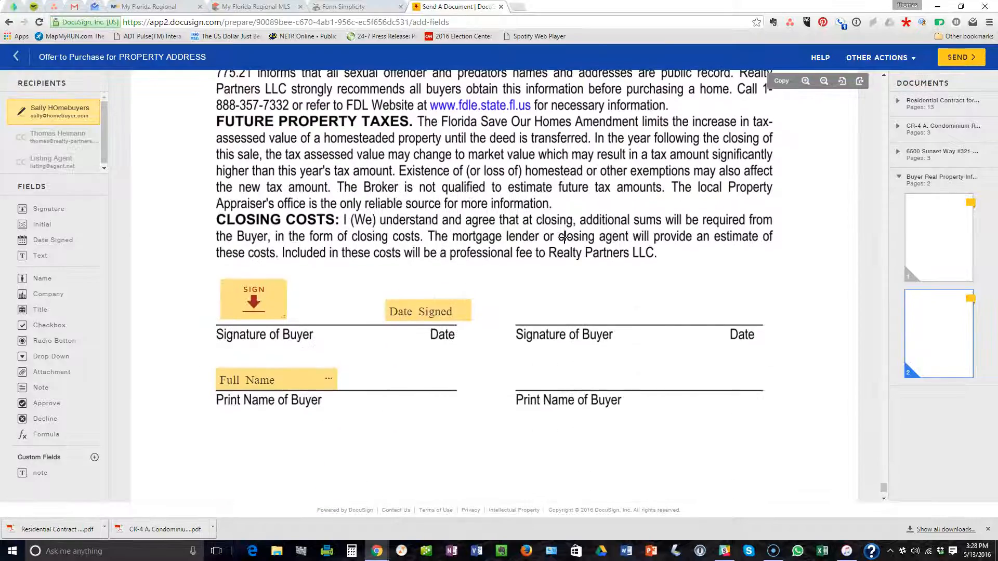
{"action": "scroll", "coordinate": [565, 237], "scroll_direction": "up", "scroll_amount": 10}
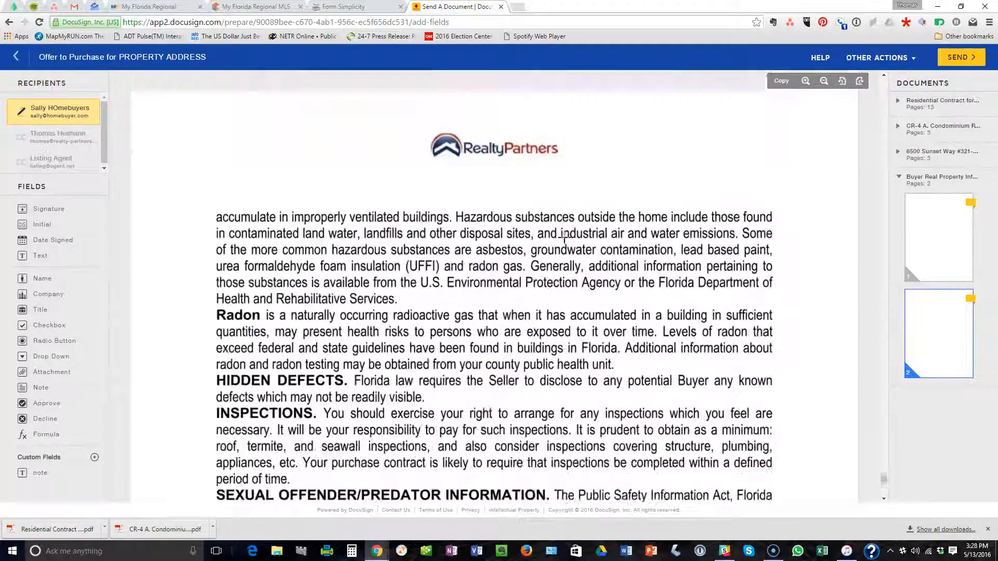
{"action": "scroll", "coordinate": [564, 238], "scroll_direction": "up", "scroll_amount": 6}
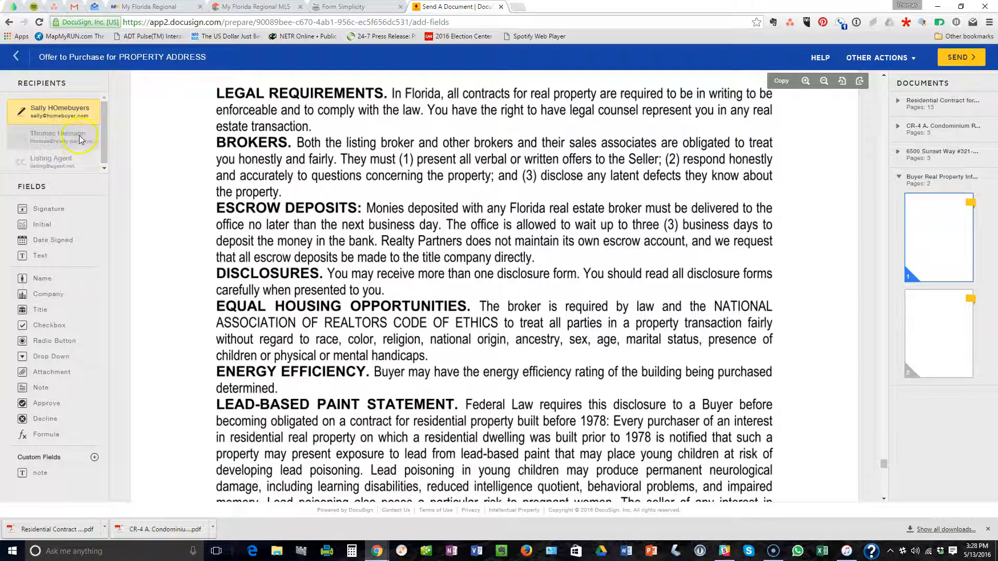
{"action": "left_click_drag", "start_coordinate": [104, 147], "coordinate": [102, 161]}
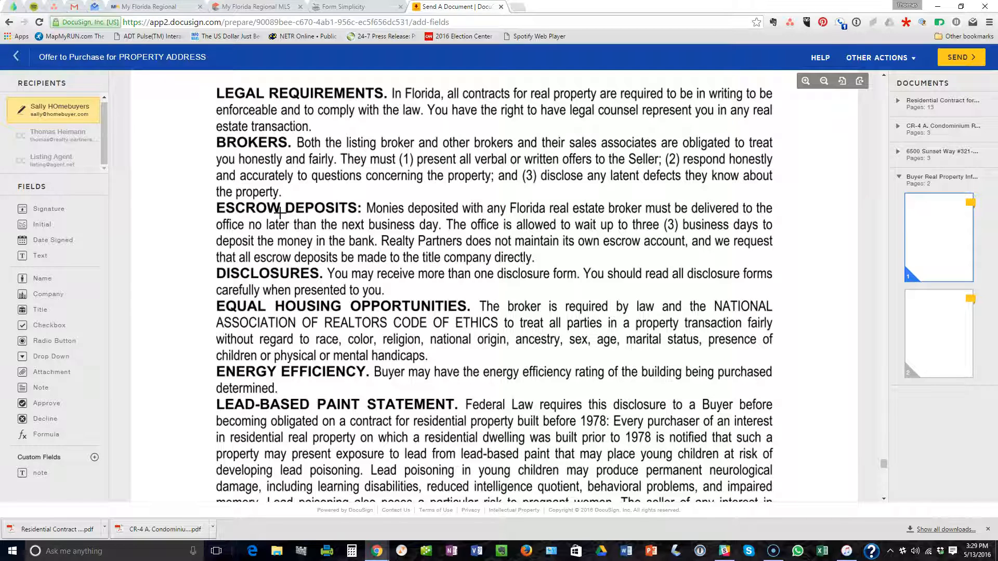
{"action": "left_click", "coordinate": [351, 152]}
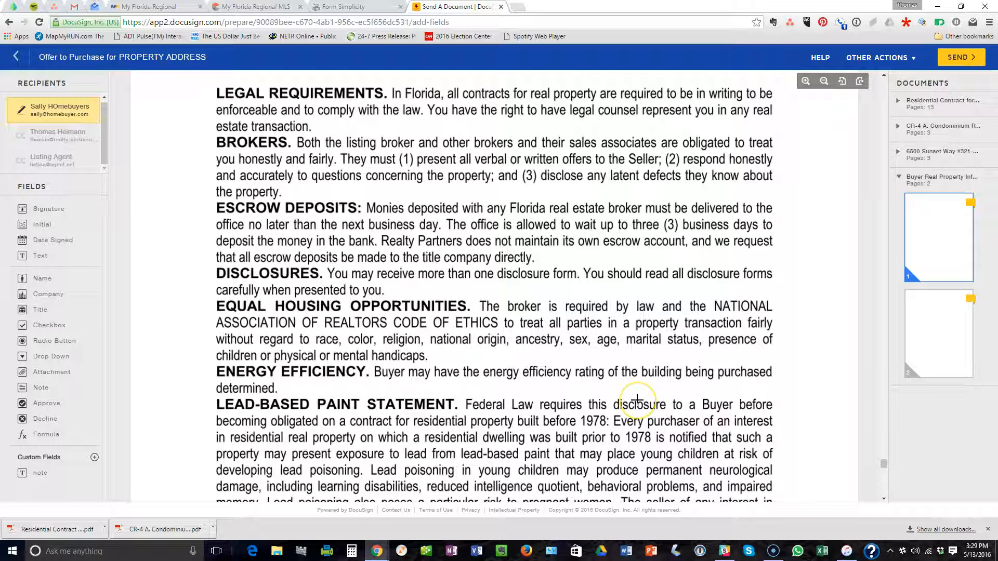
{"action": "scroll", "coordinate": [637, 400], "scroll_direction": "down", "scroll_amount": 1}
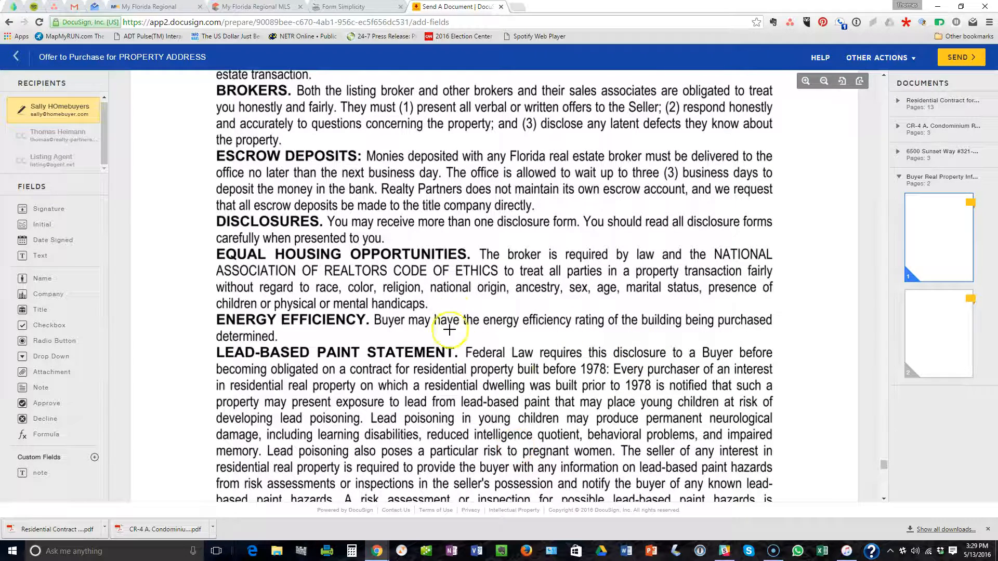
{"action": "left_click", "coordinate": [912, 62]}
{"action": "left_click", "coordinate": [879, 103]}
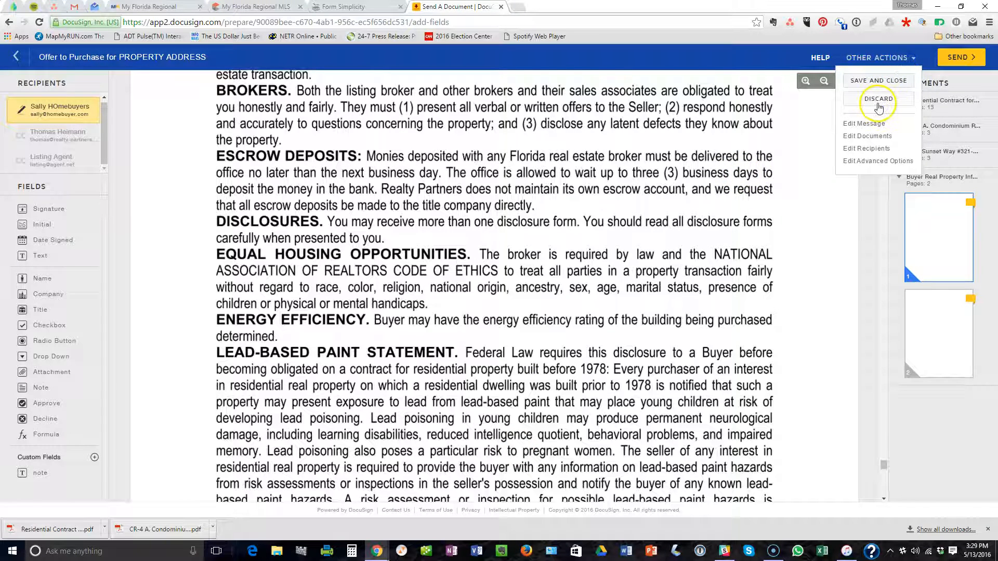